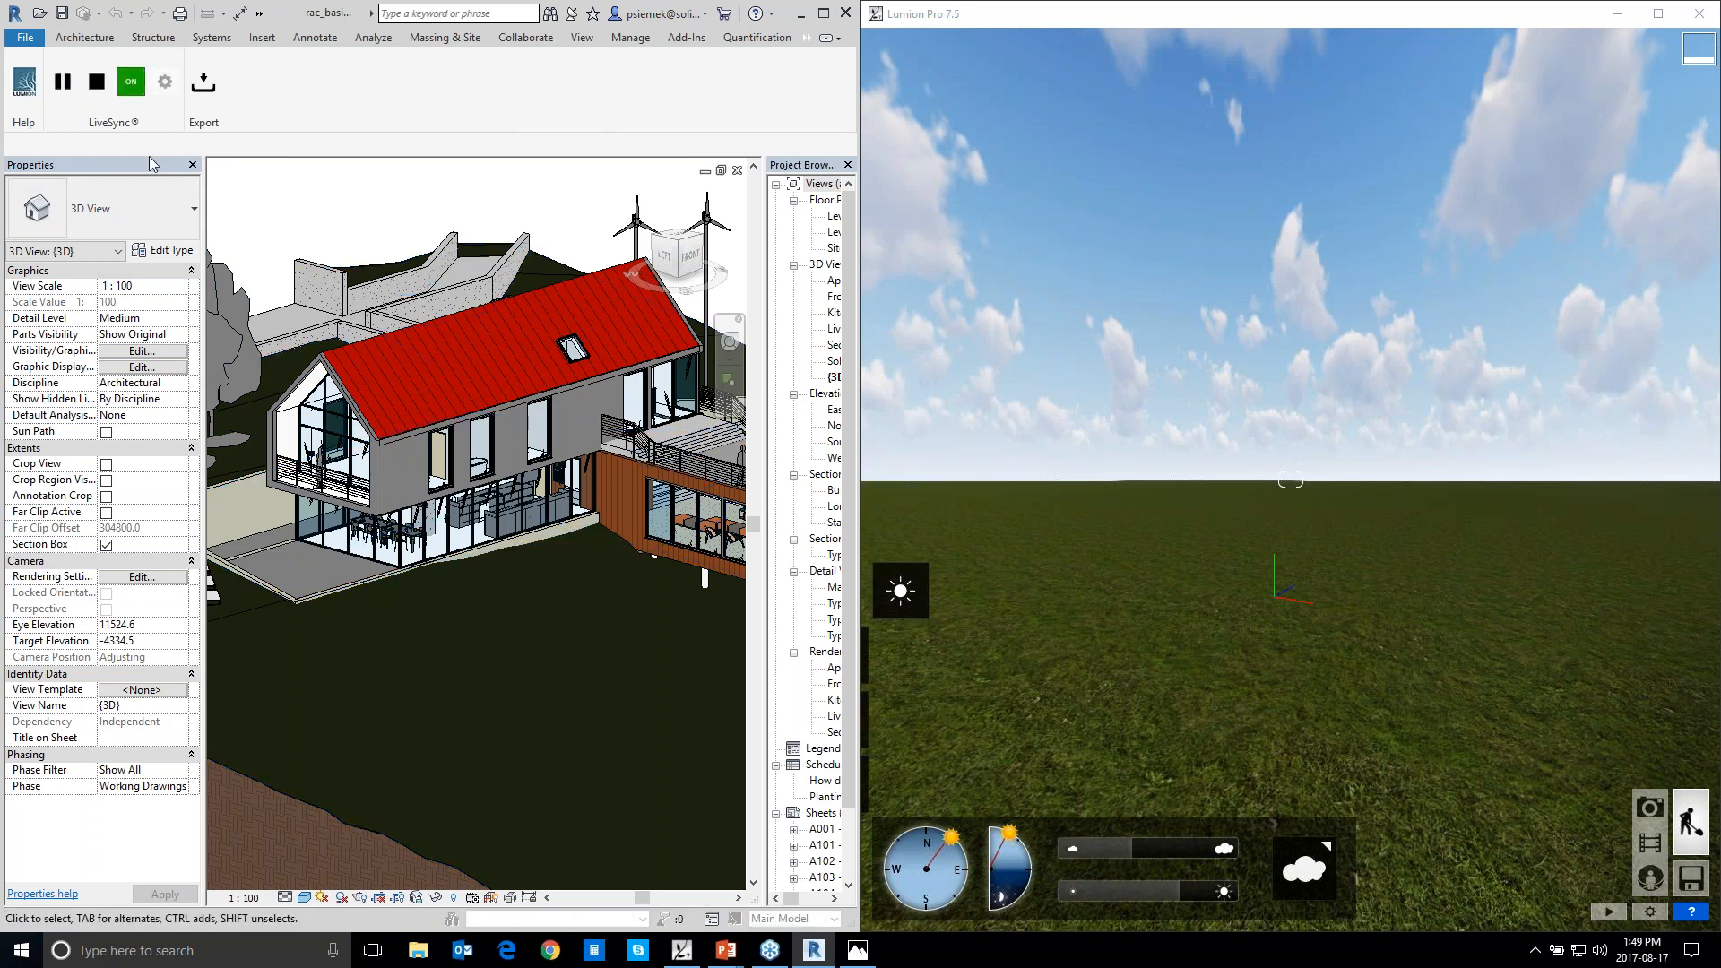
Switch to Lumion and move the camera across the site to face the glazed gable end of the house
left_click(980, 17)
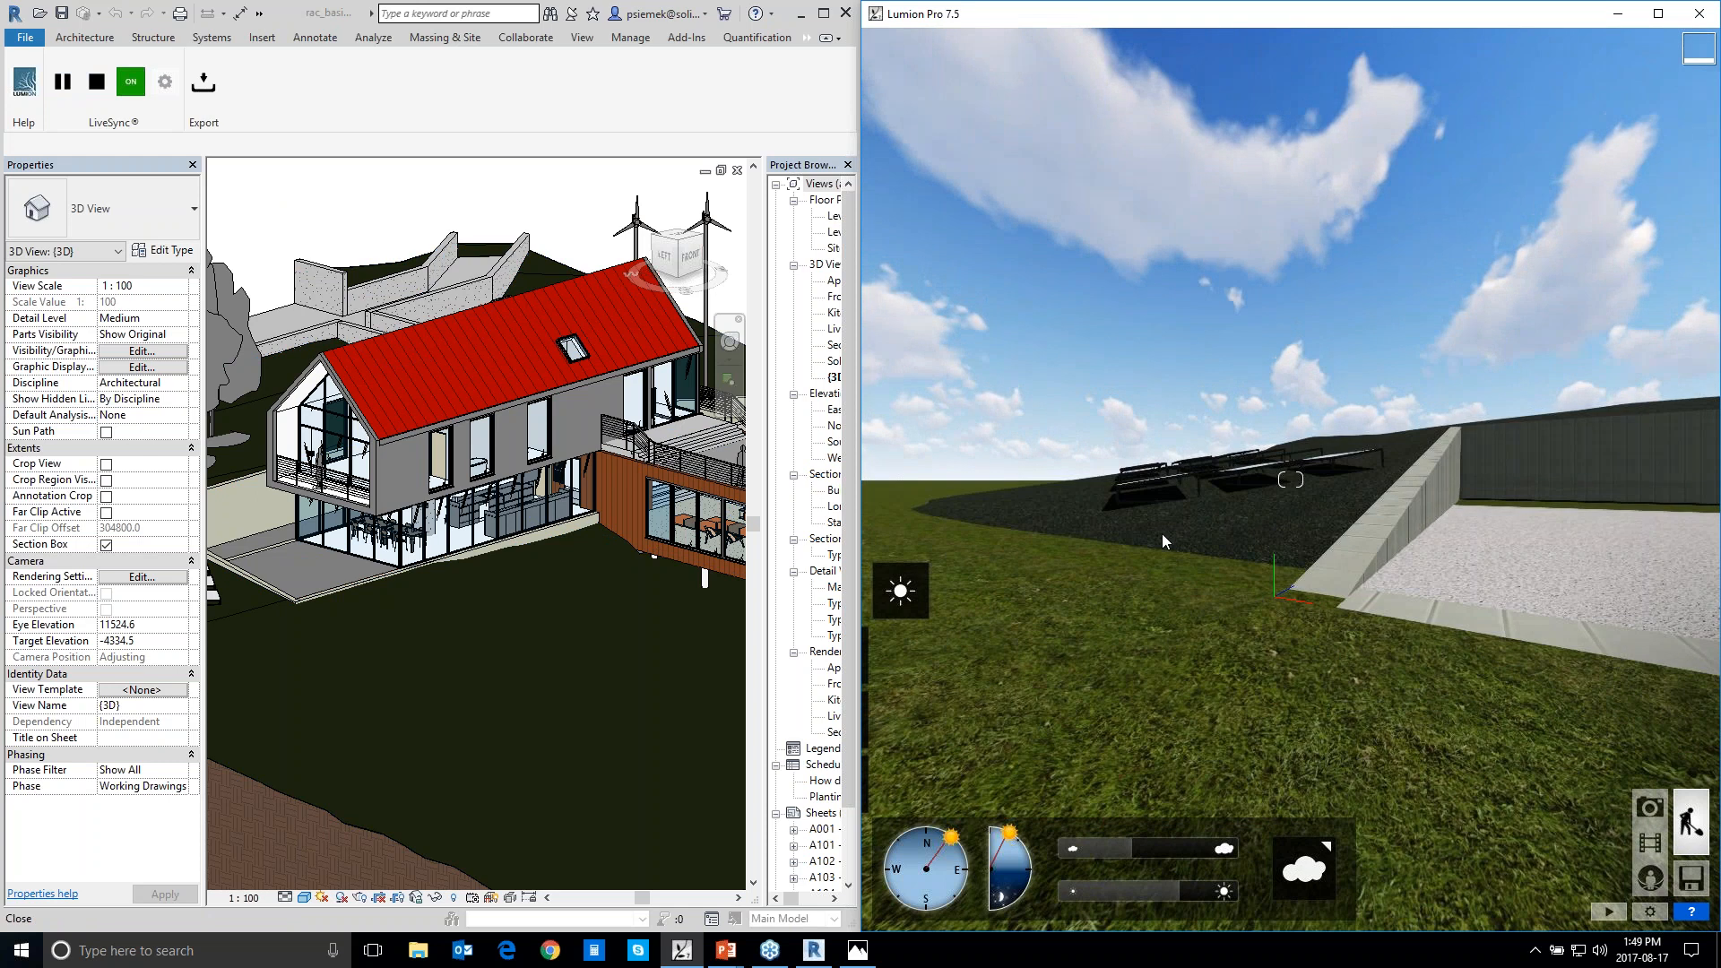
key("d")
key("d")
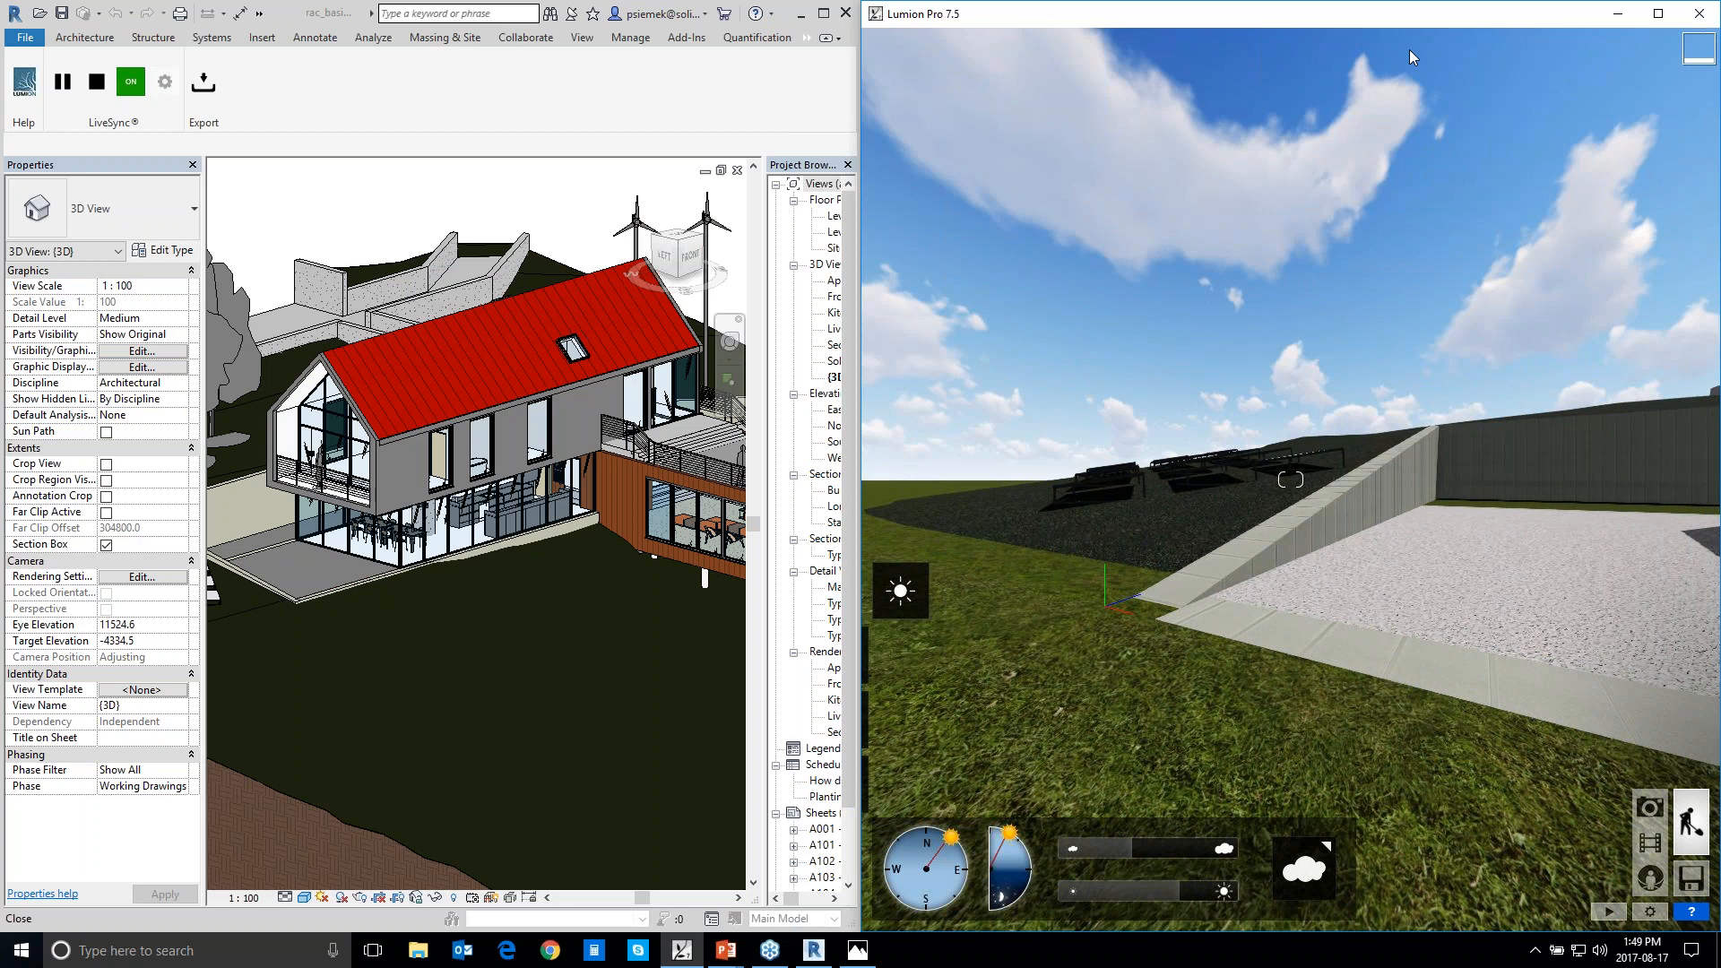
key("w")
left_click(1328, 307)
key("d")
key("d")
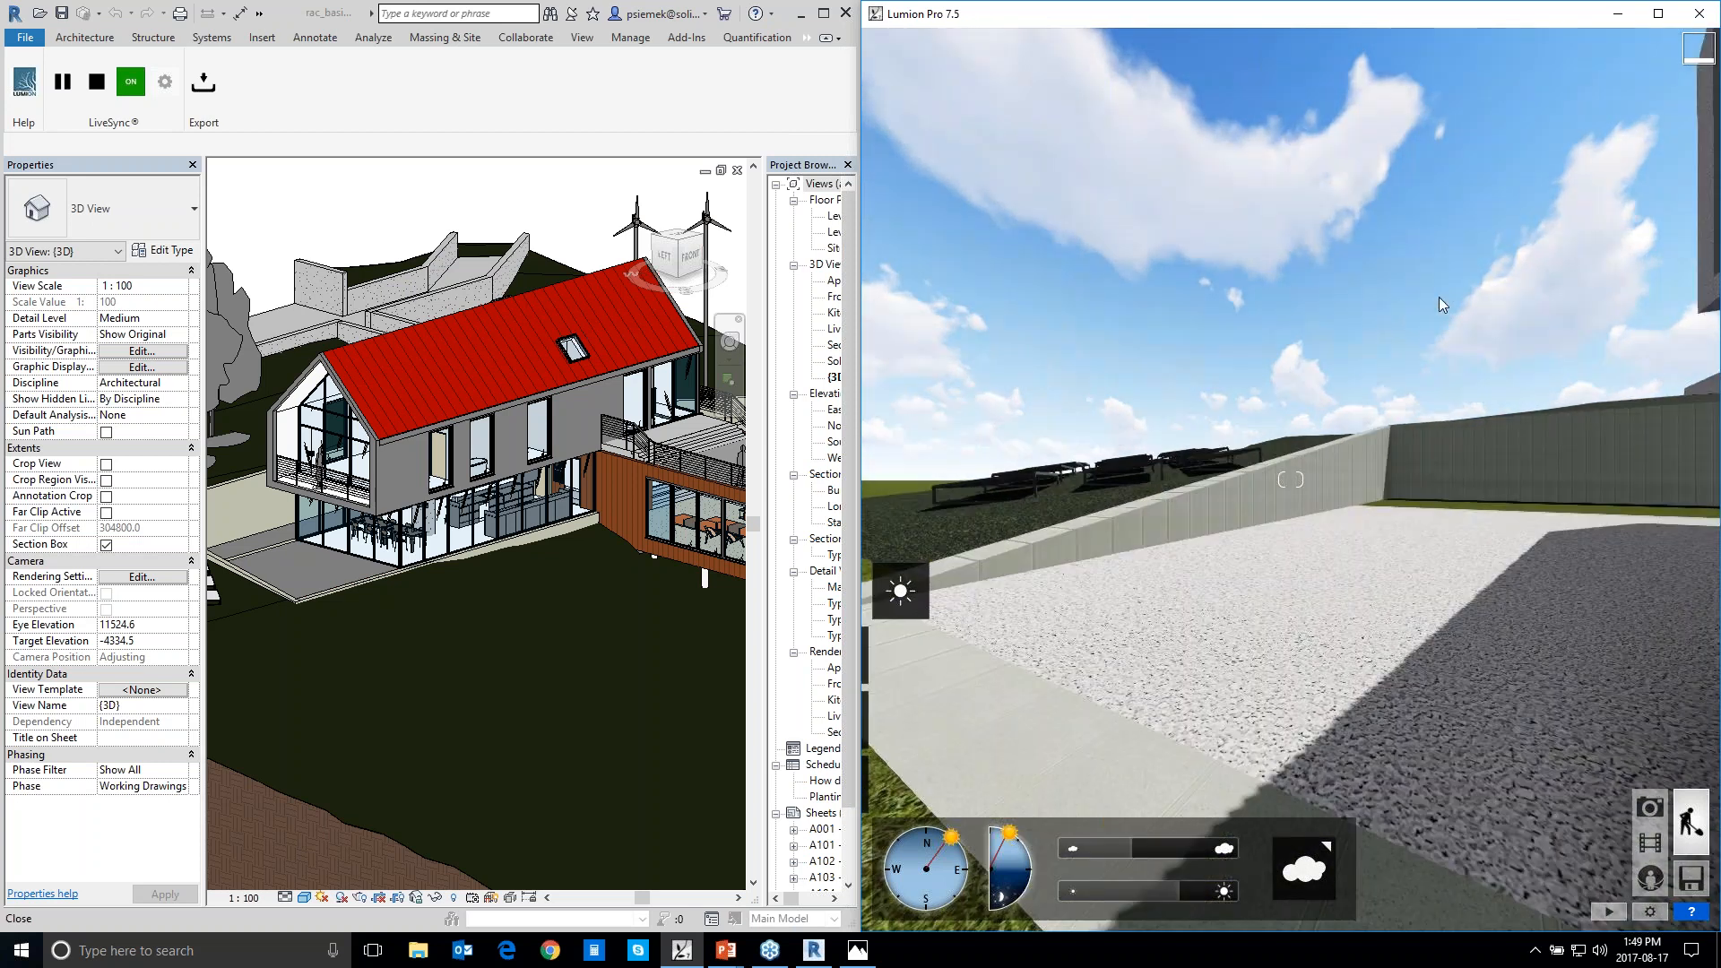
key("d")
key("d")
key("d")
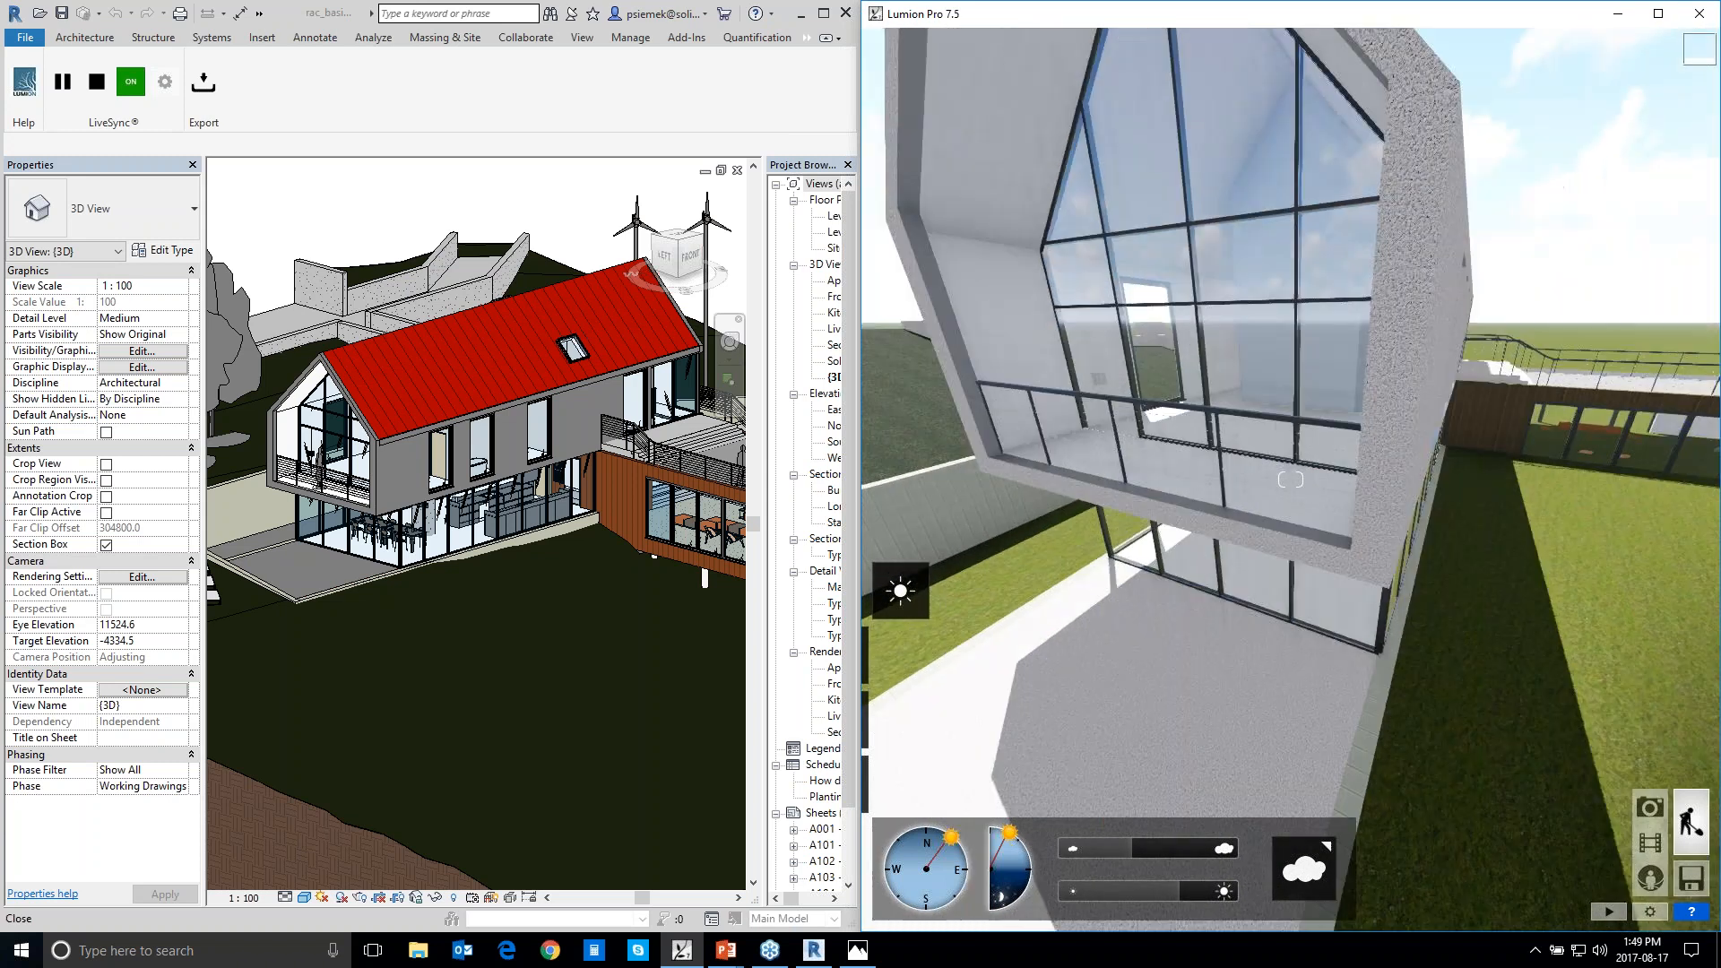
key("s")
right_click_drag(1331, 573, 1342, 509)
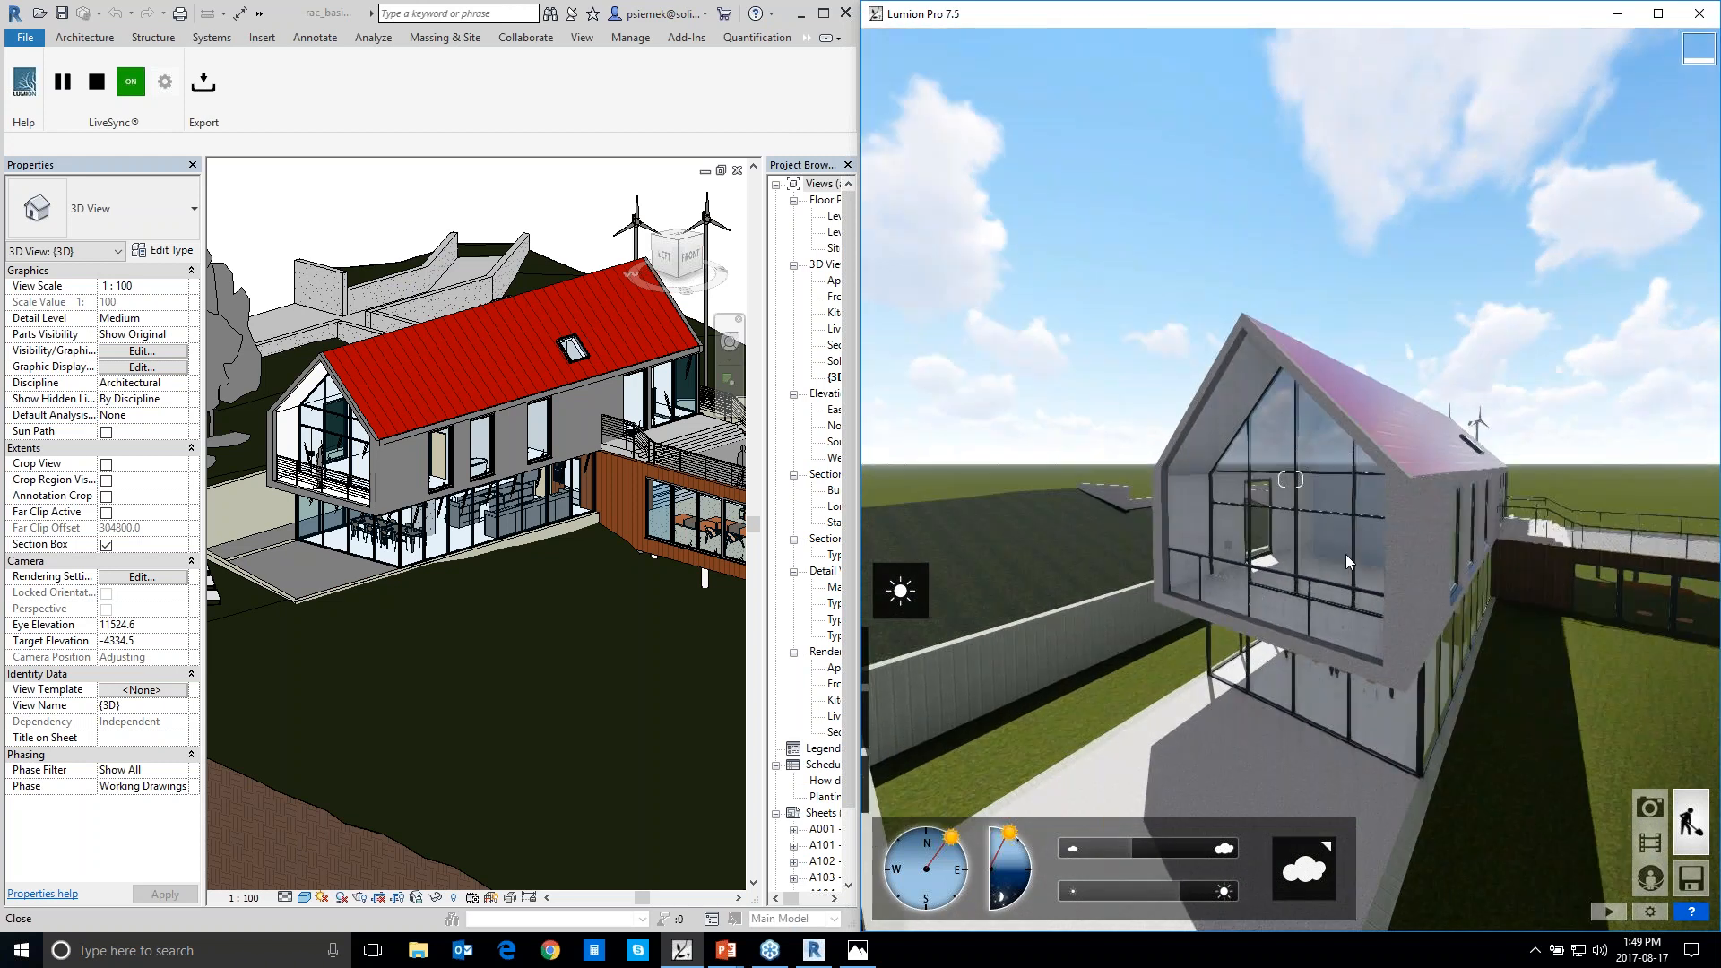
Move the camera through the glazed gable into the upper-floor room and up to its far wall
key("w")
key("w")
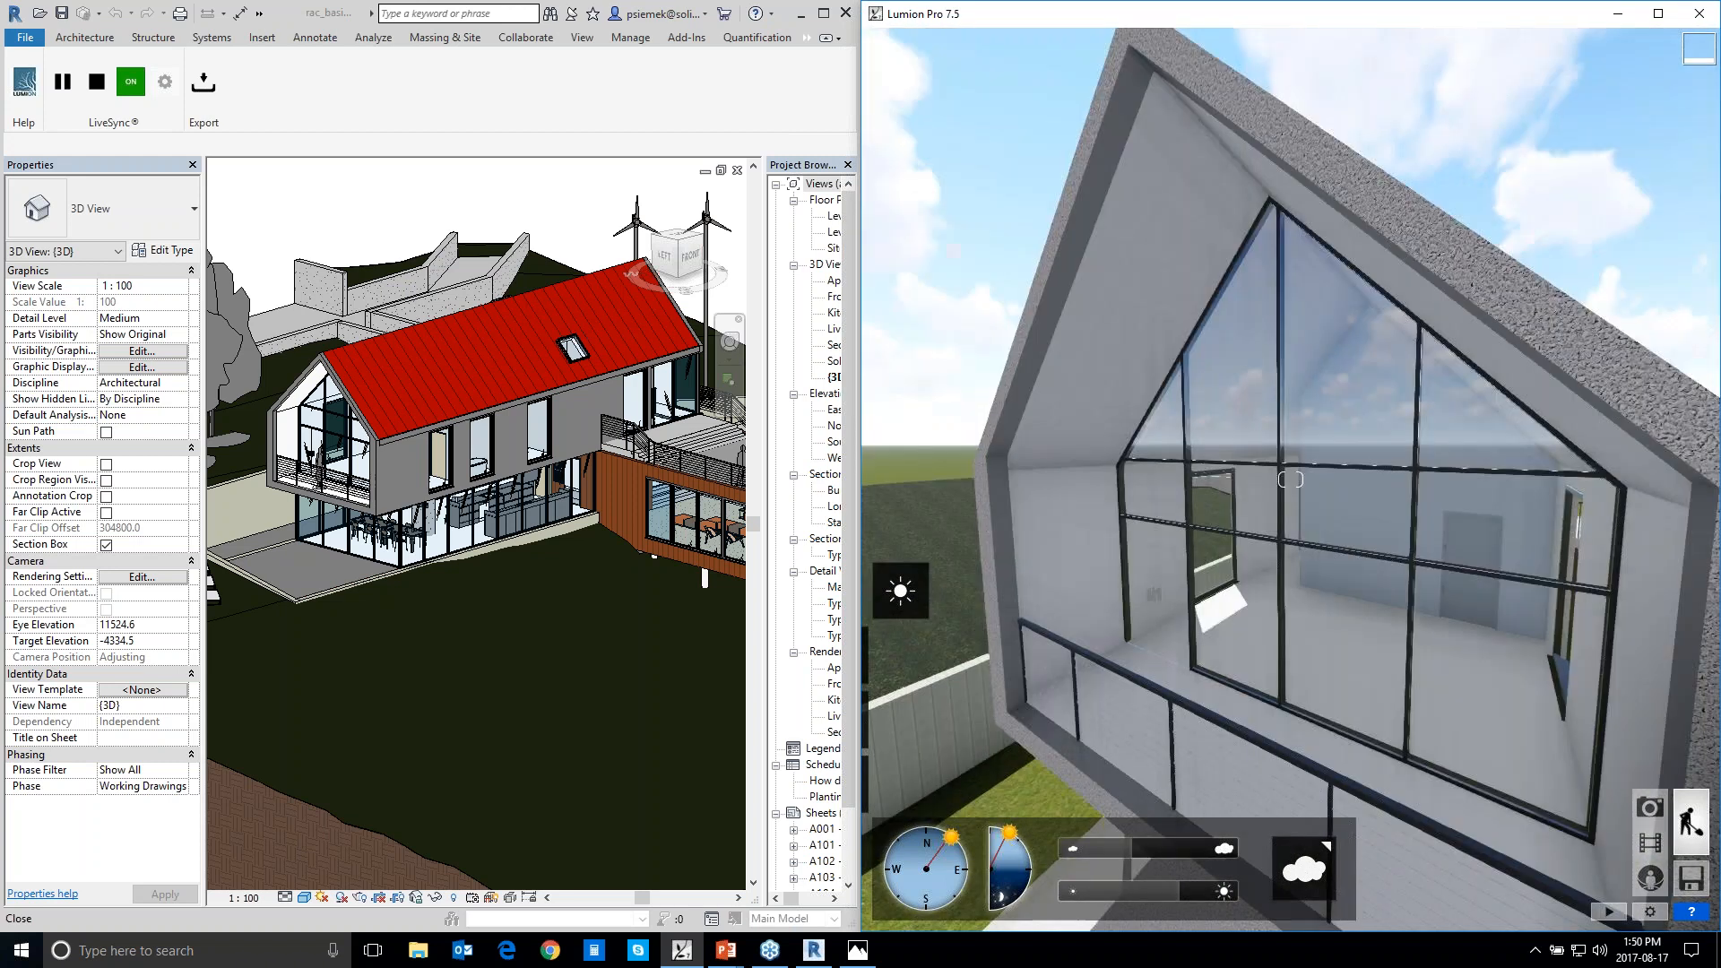
key("w")
key("w")
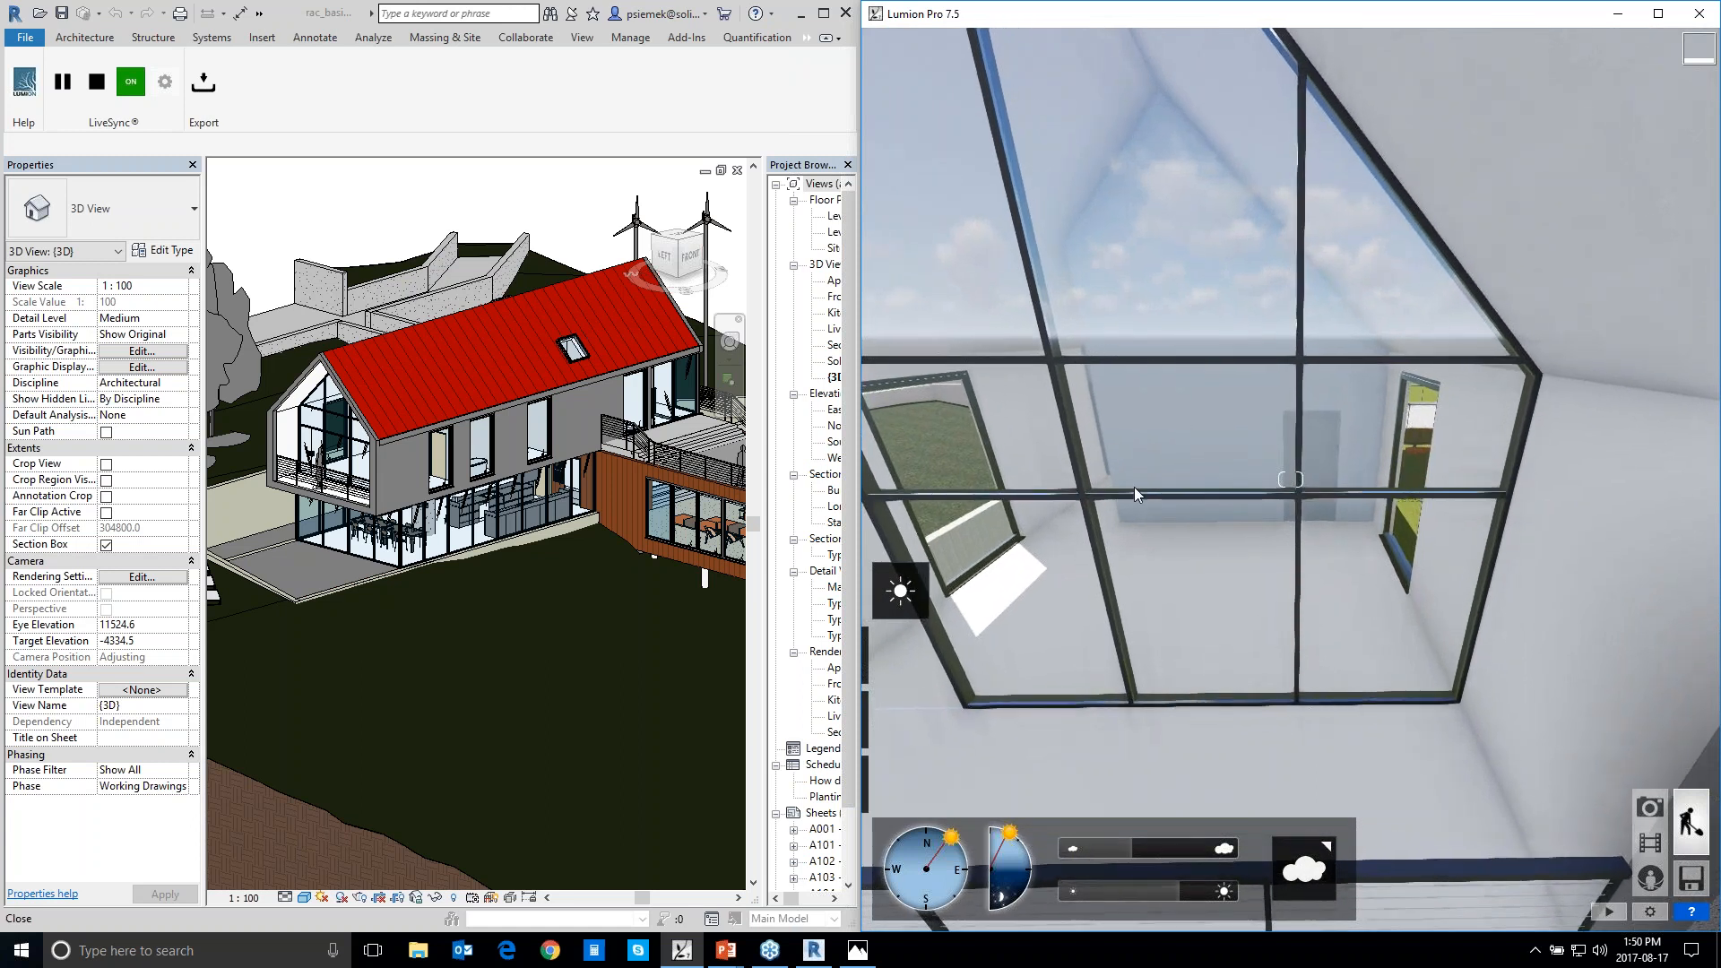
key("w")
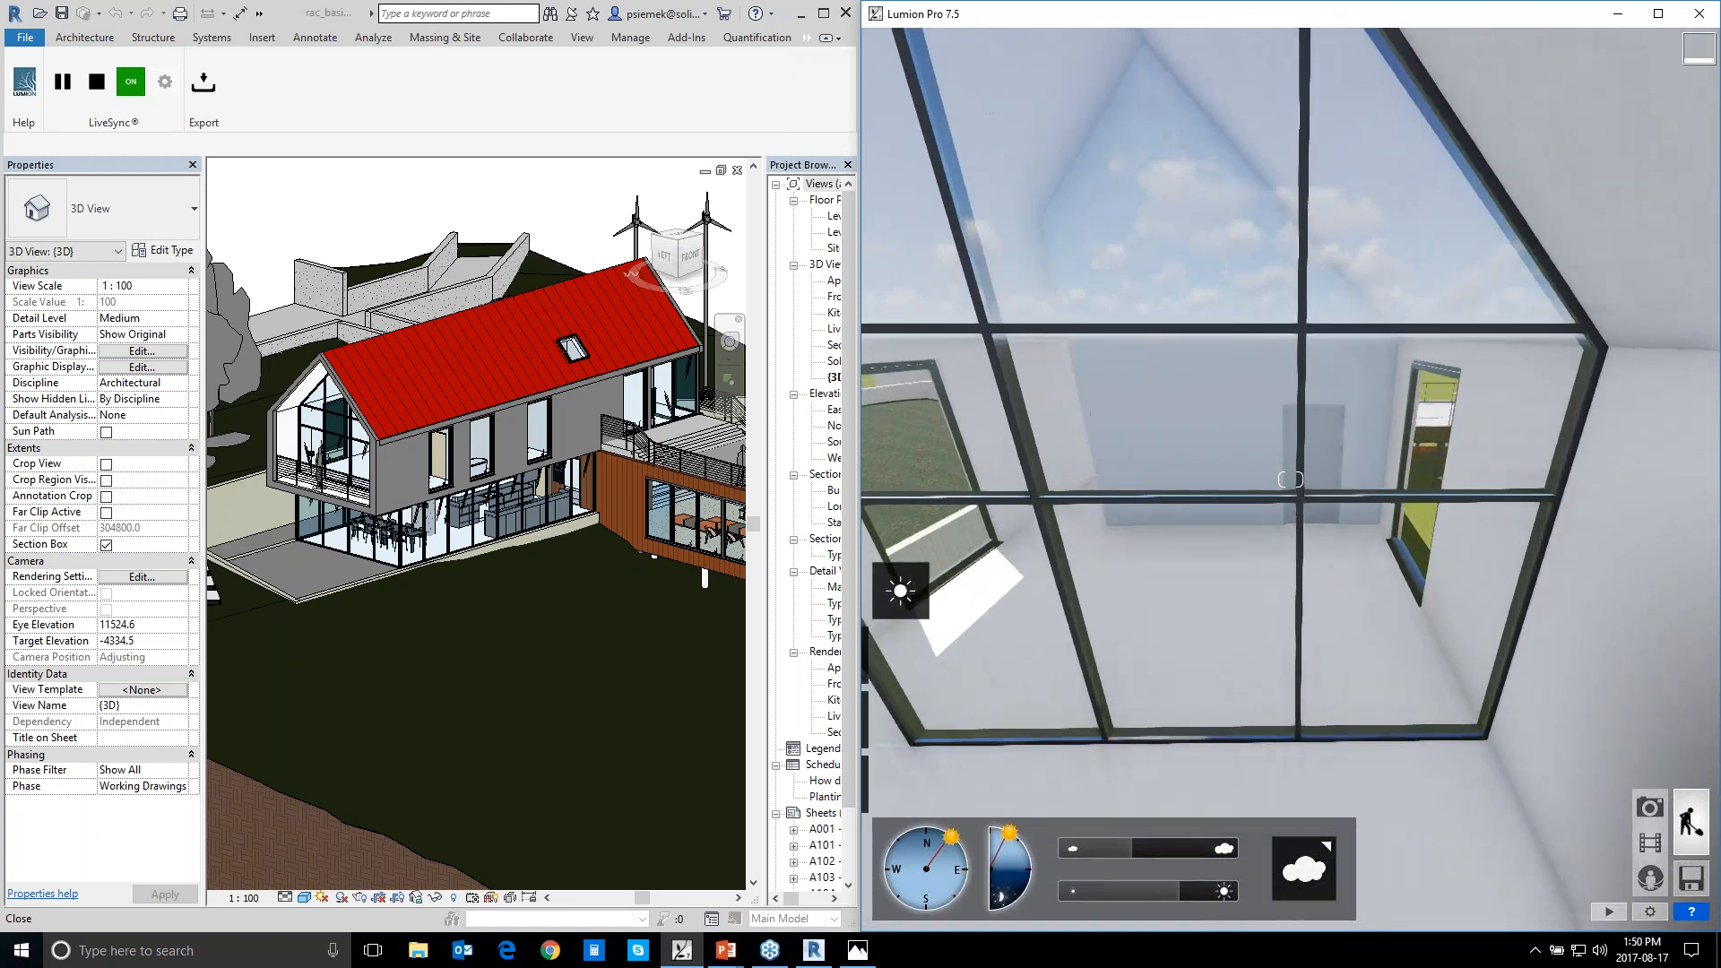
key("w")
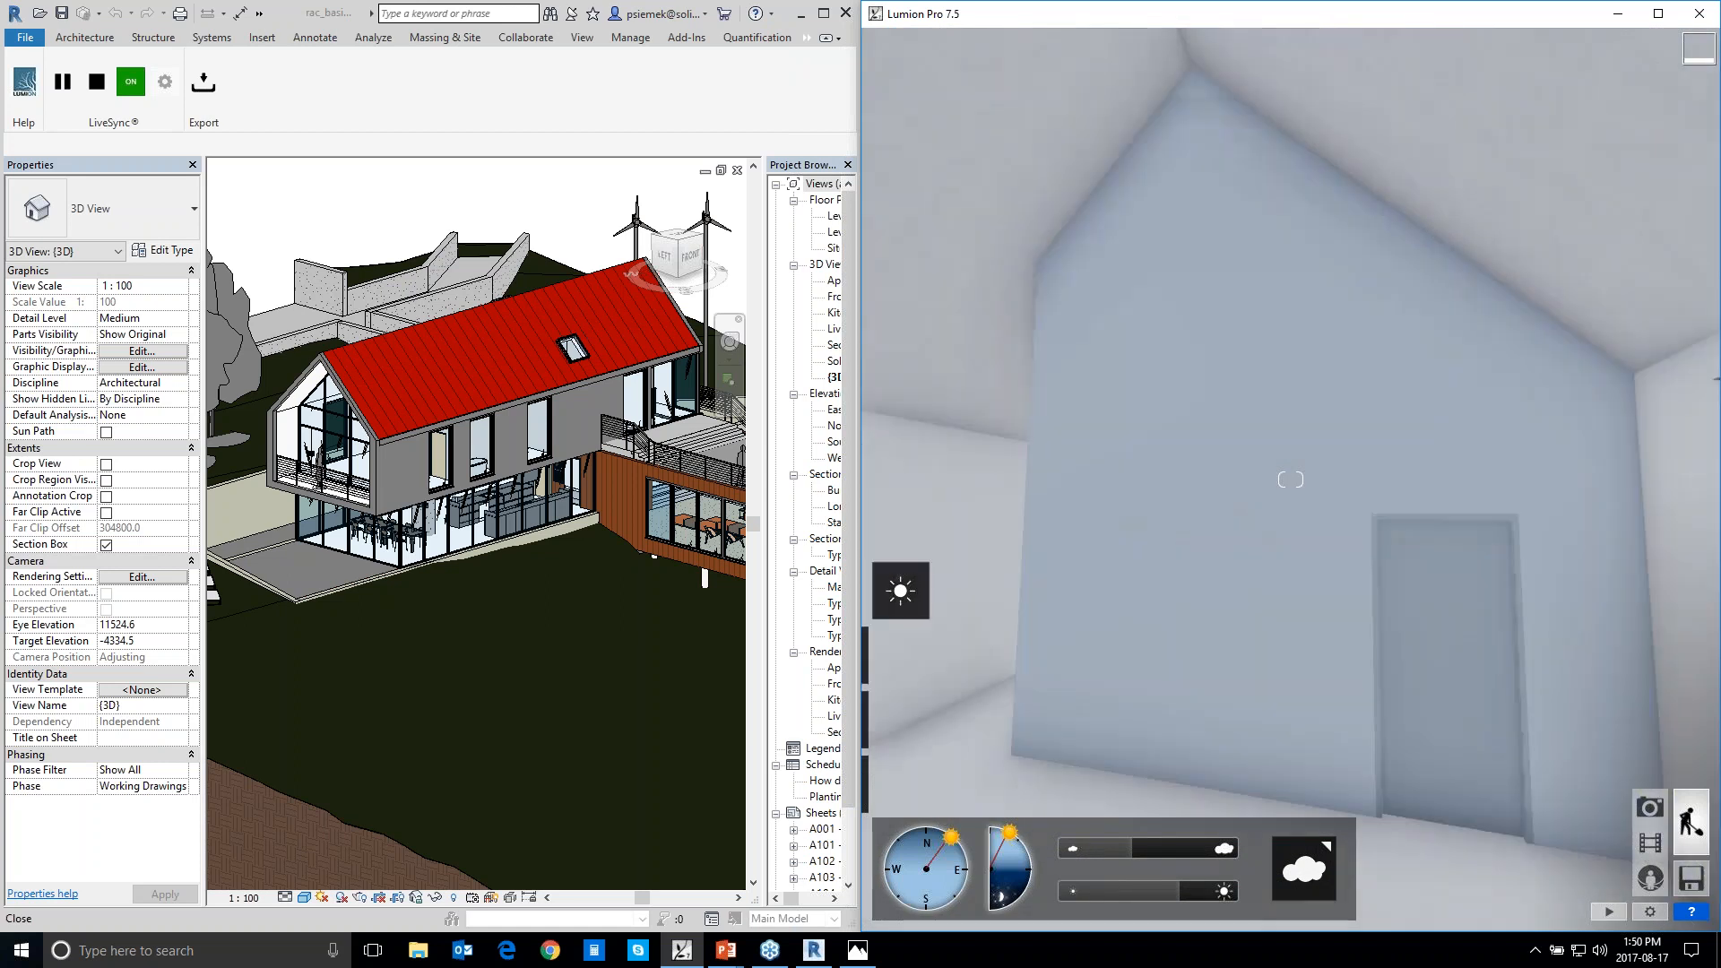
key("w")
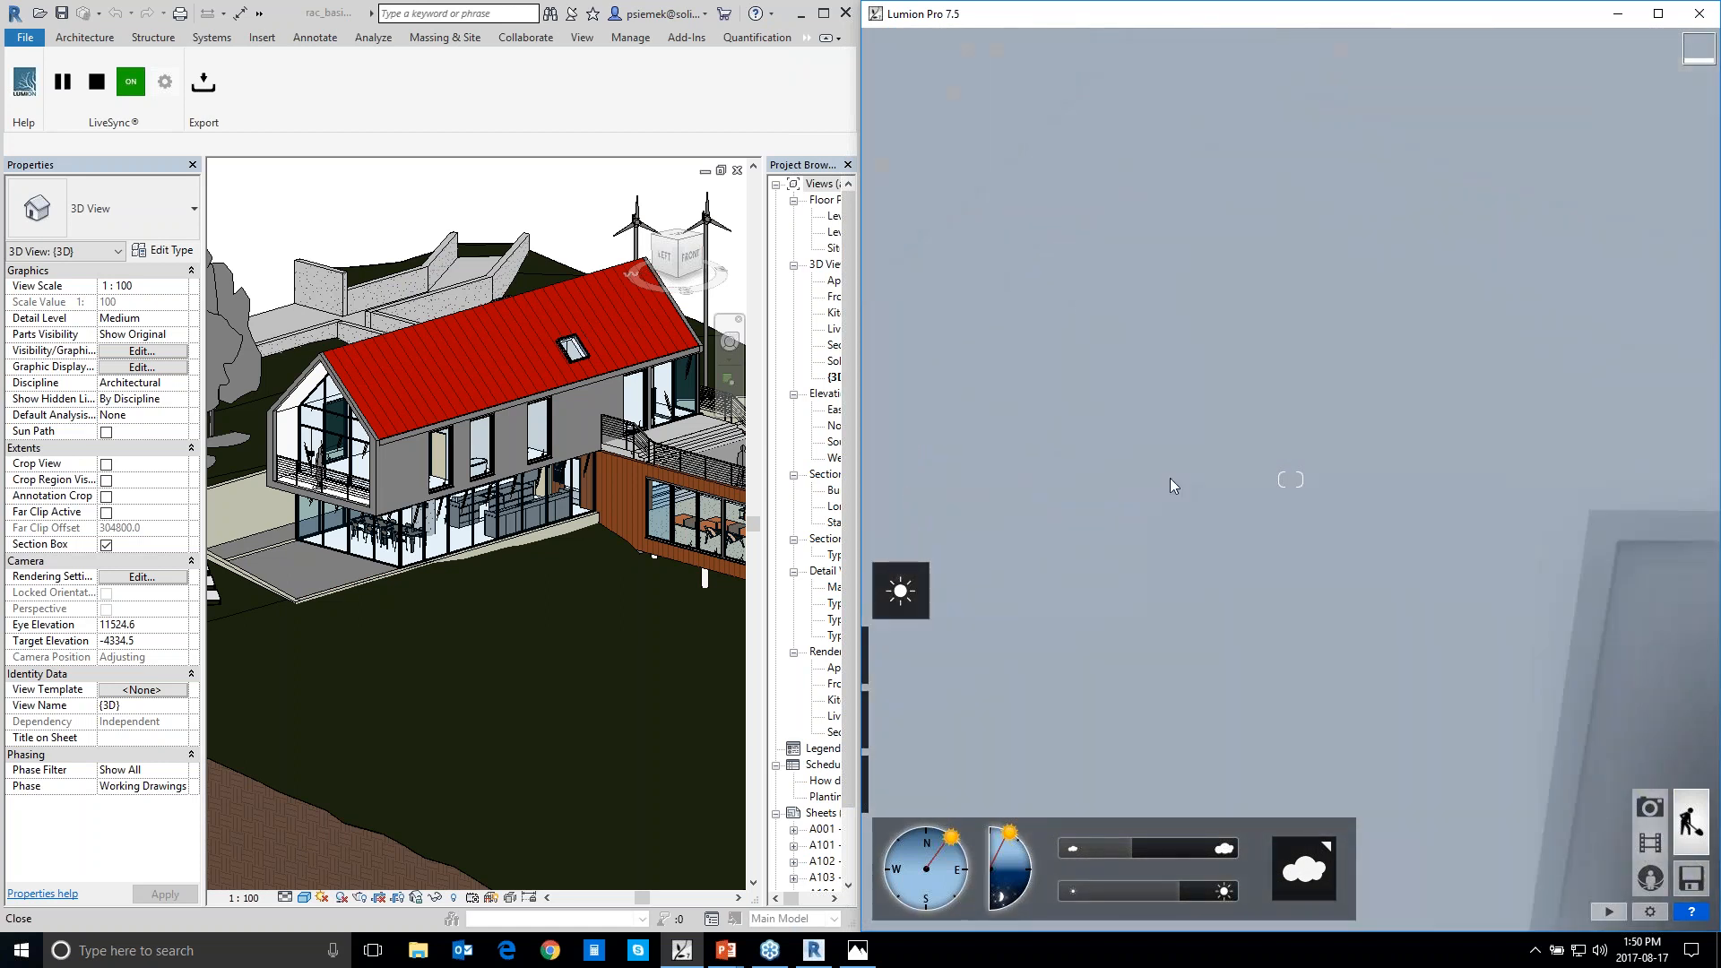
Move the camera through the far wall into the bathroom and examine the tub, door and vanity
key("w")
right_click_drag(1186, 477, 1609, 434)
key("w")
key("s")
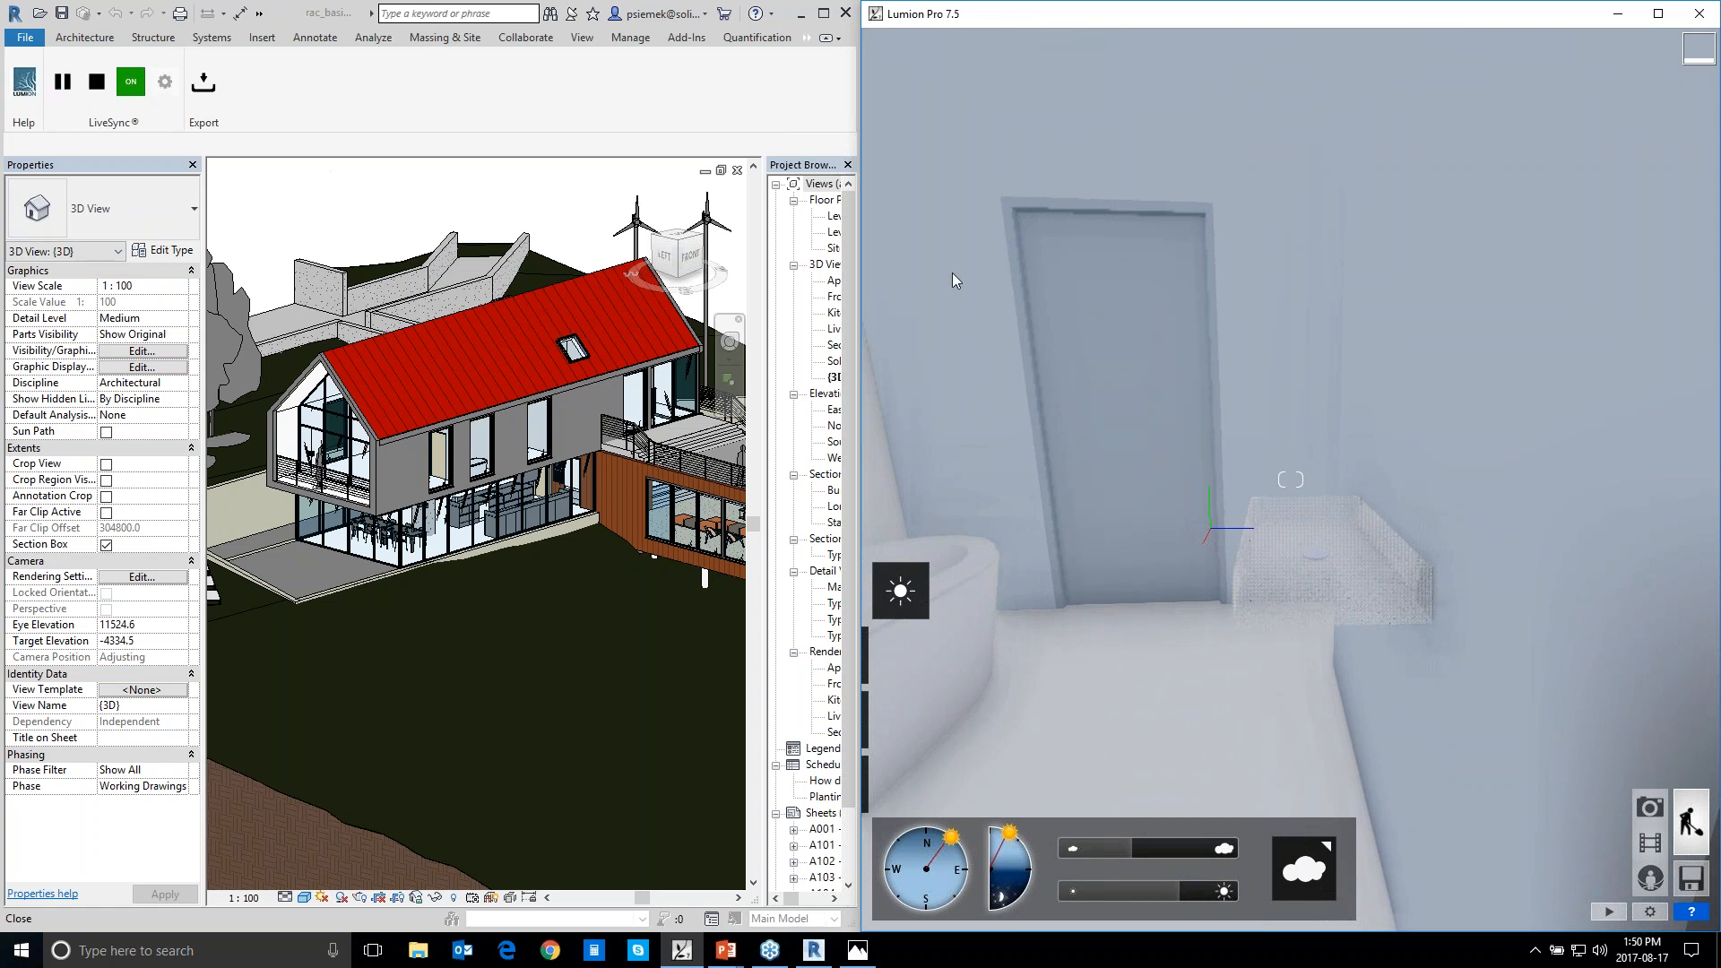
right_click_drag(1291, 480, 1452, 497)
right_click_drag(1044, 431, 1085, 362)
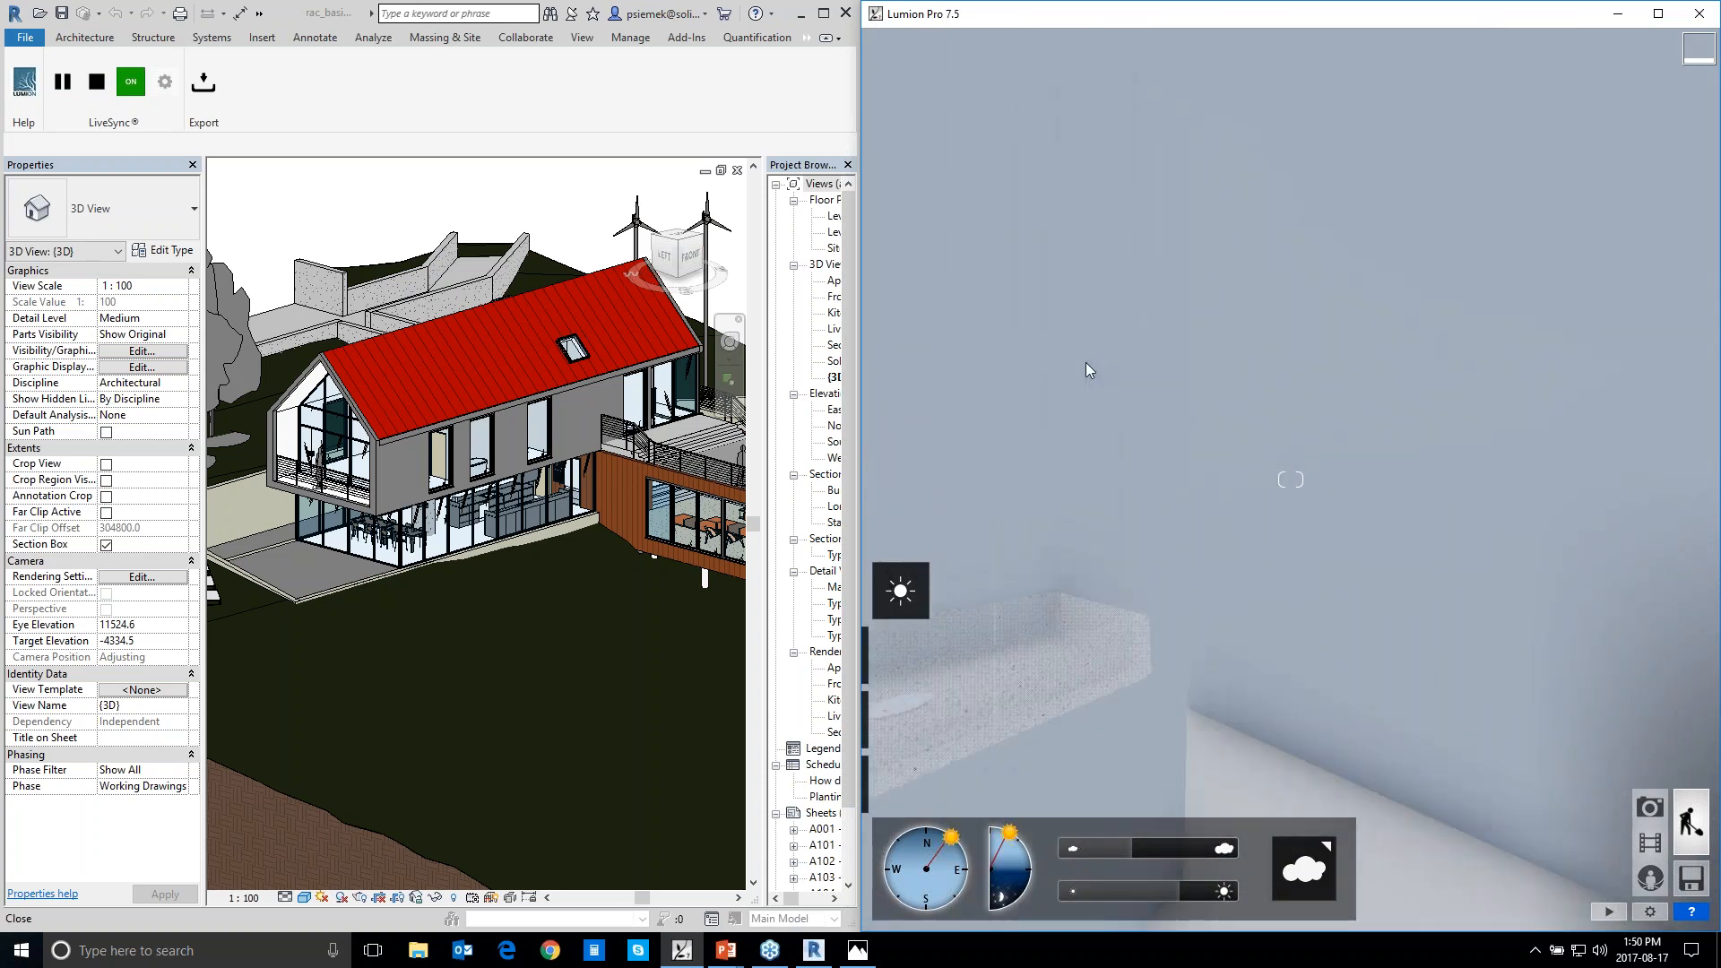
Back the camera out of the bathroom and through the outer wall to view the house's long side facade
key("s")
key("s")
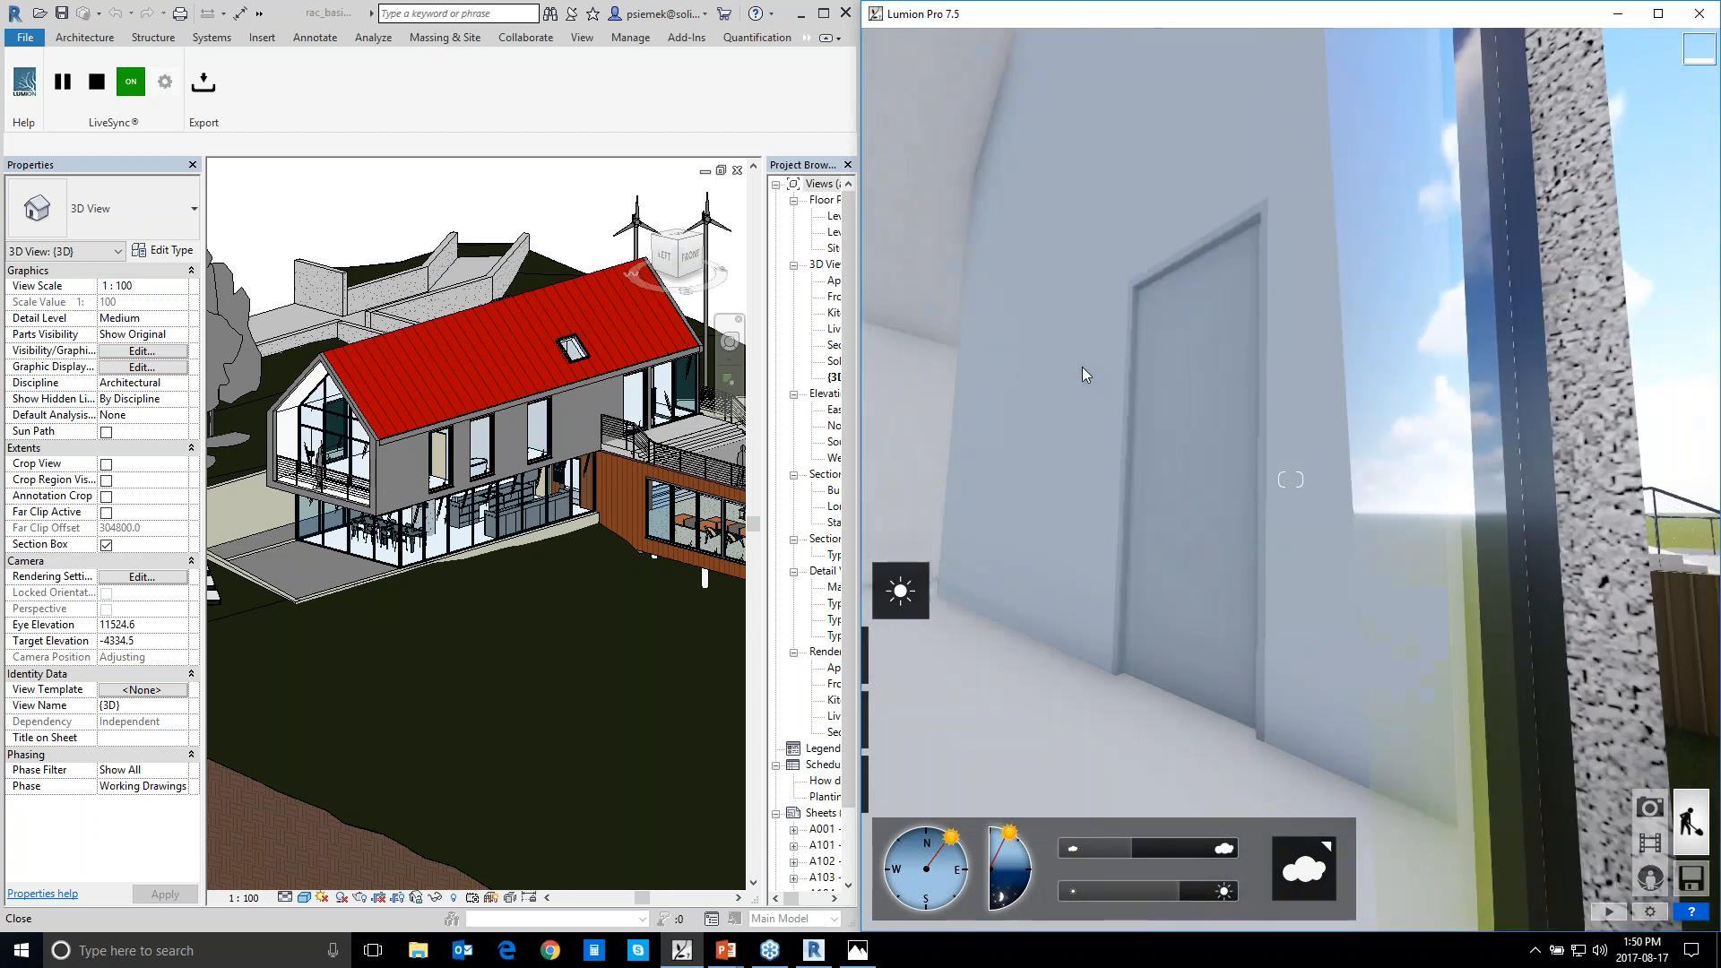
key("s")
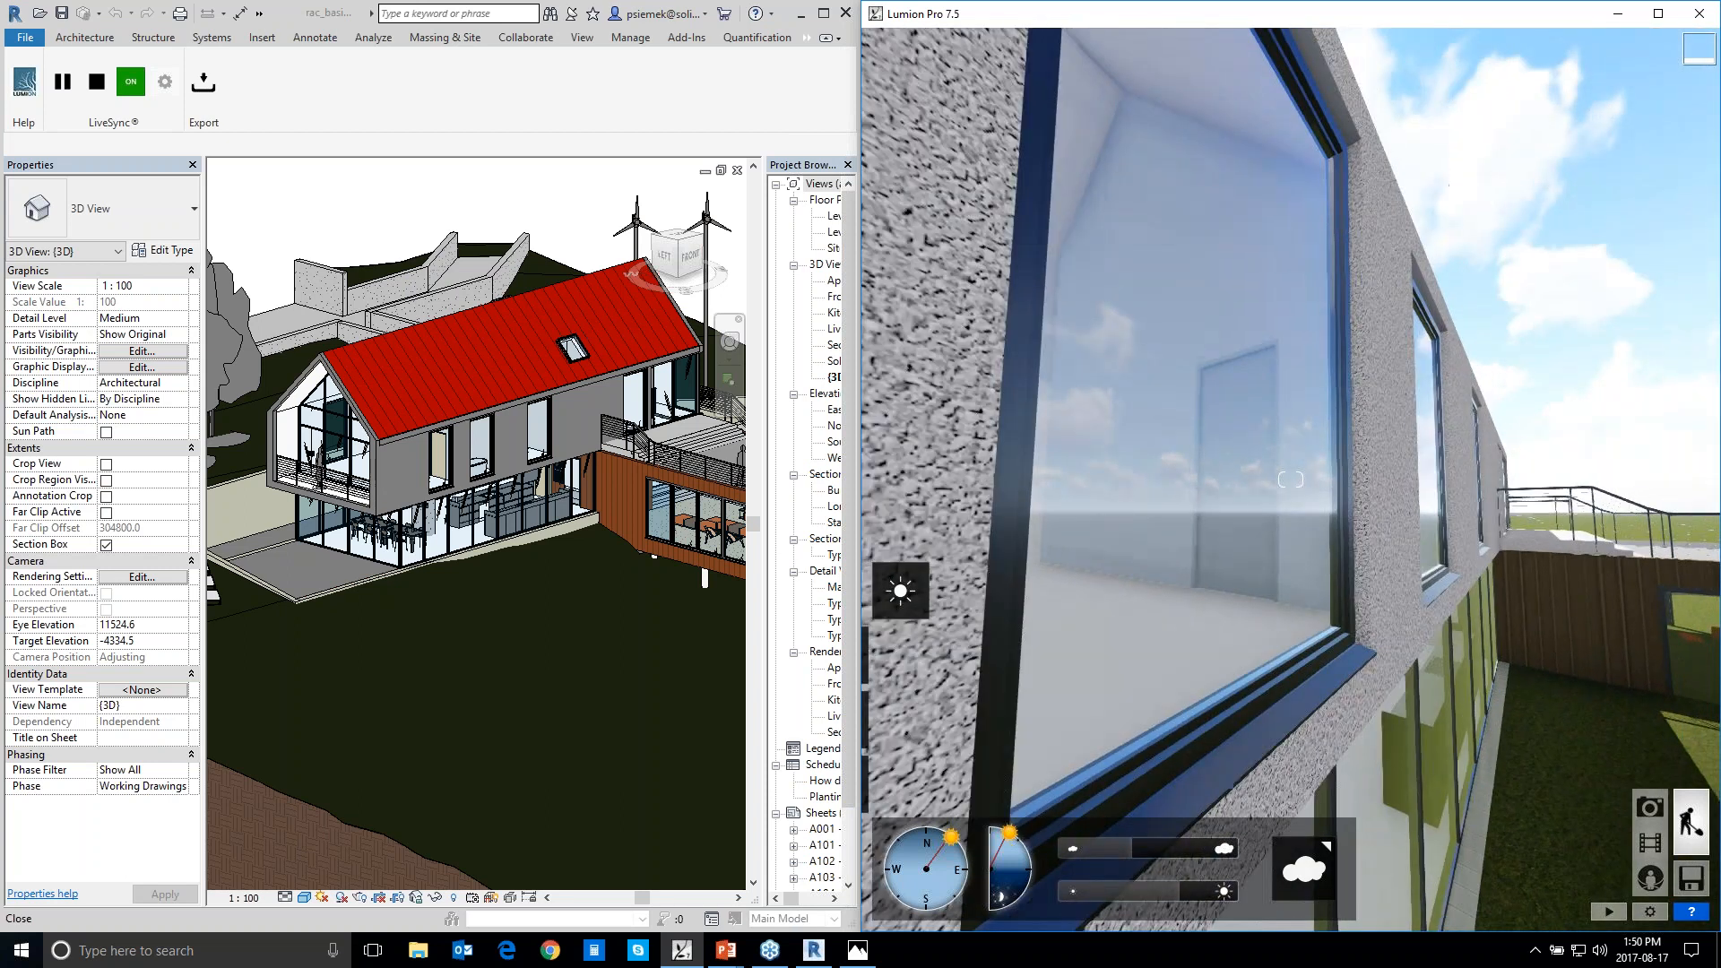
key("s")
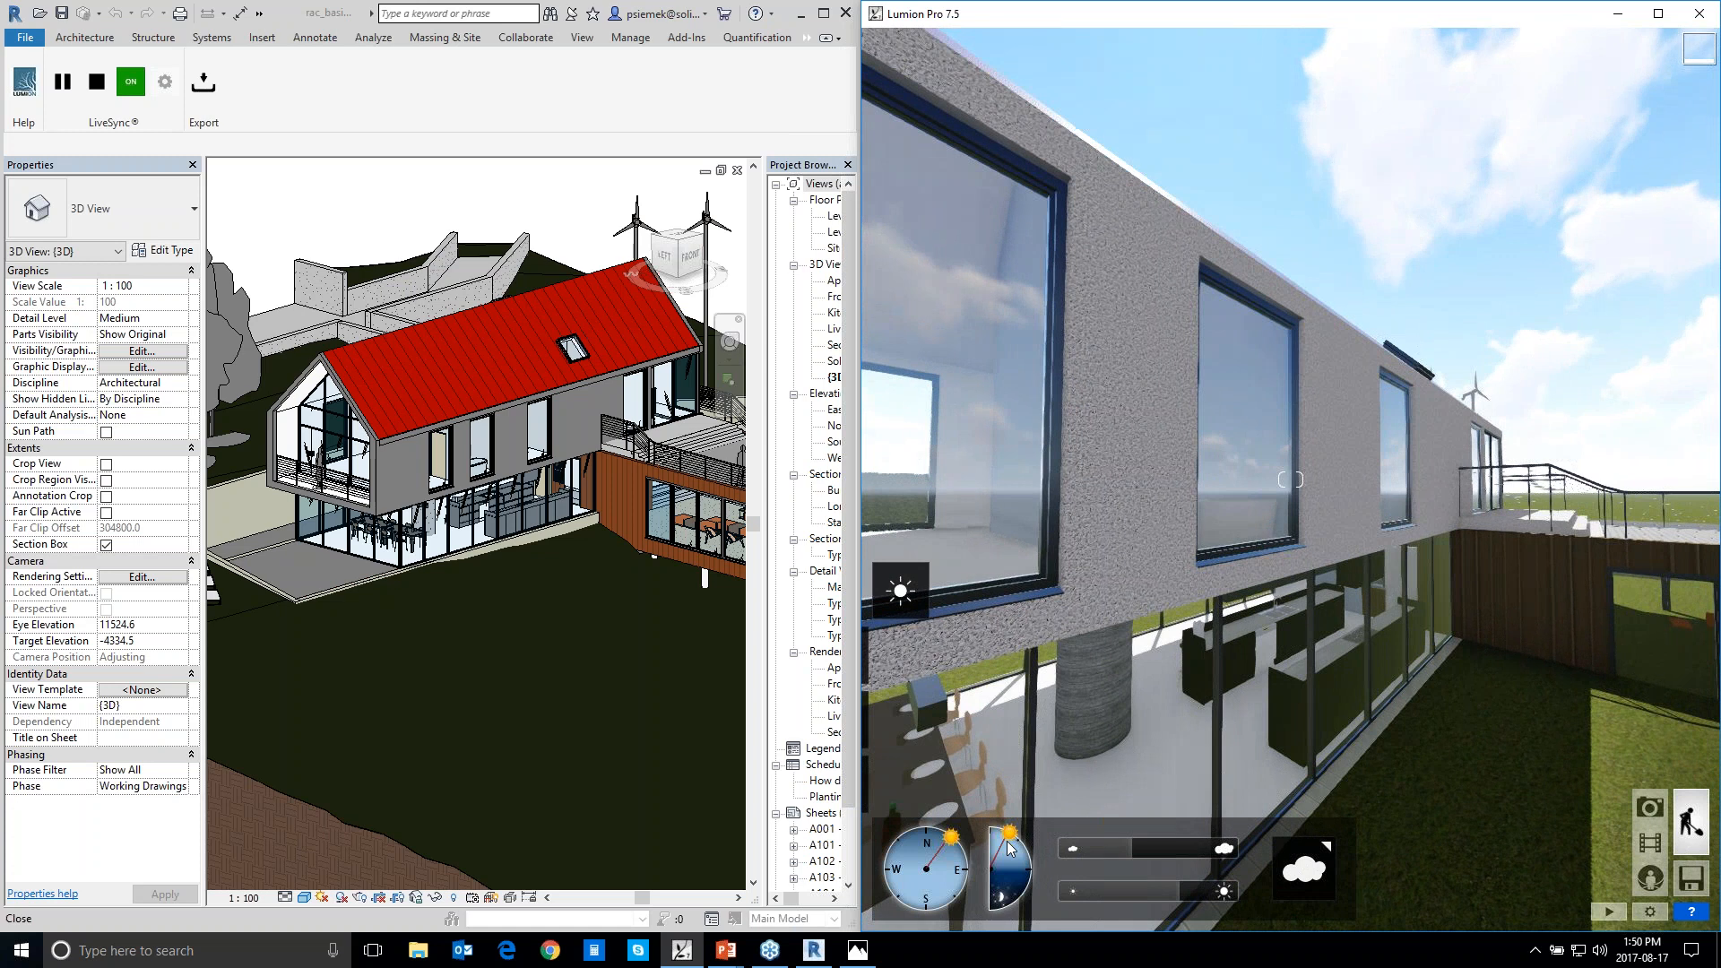
Lower the sun to a night sky and move the camera into the ground-floor interior near the round column
left_click_drag(1019, 858, 1024, 876)
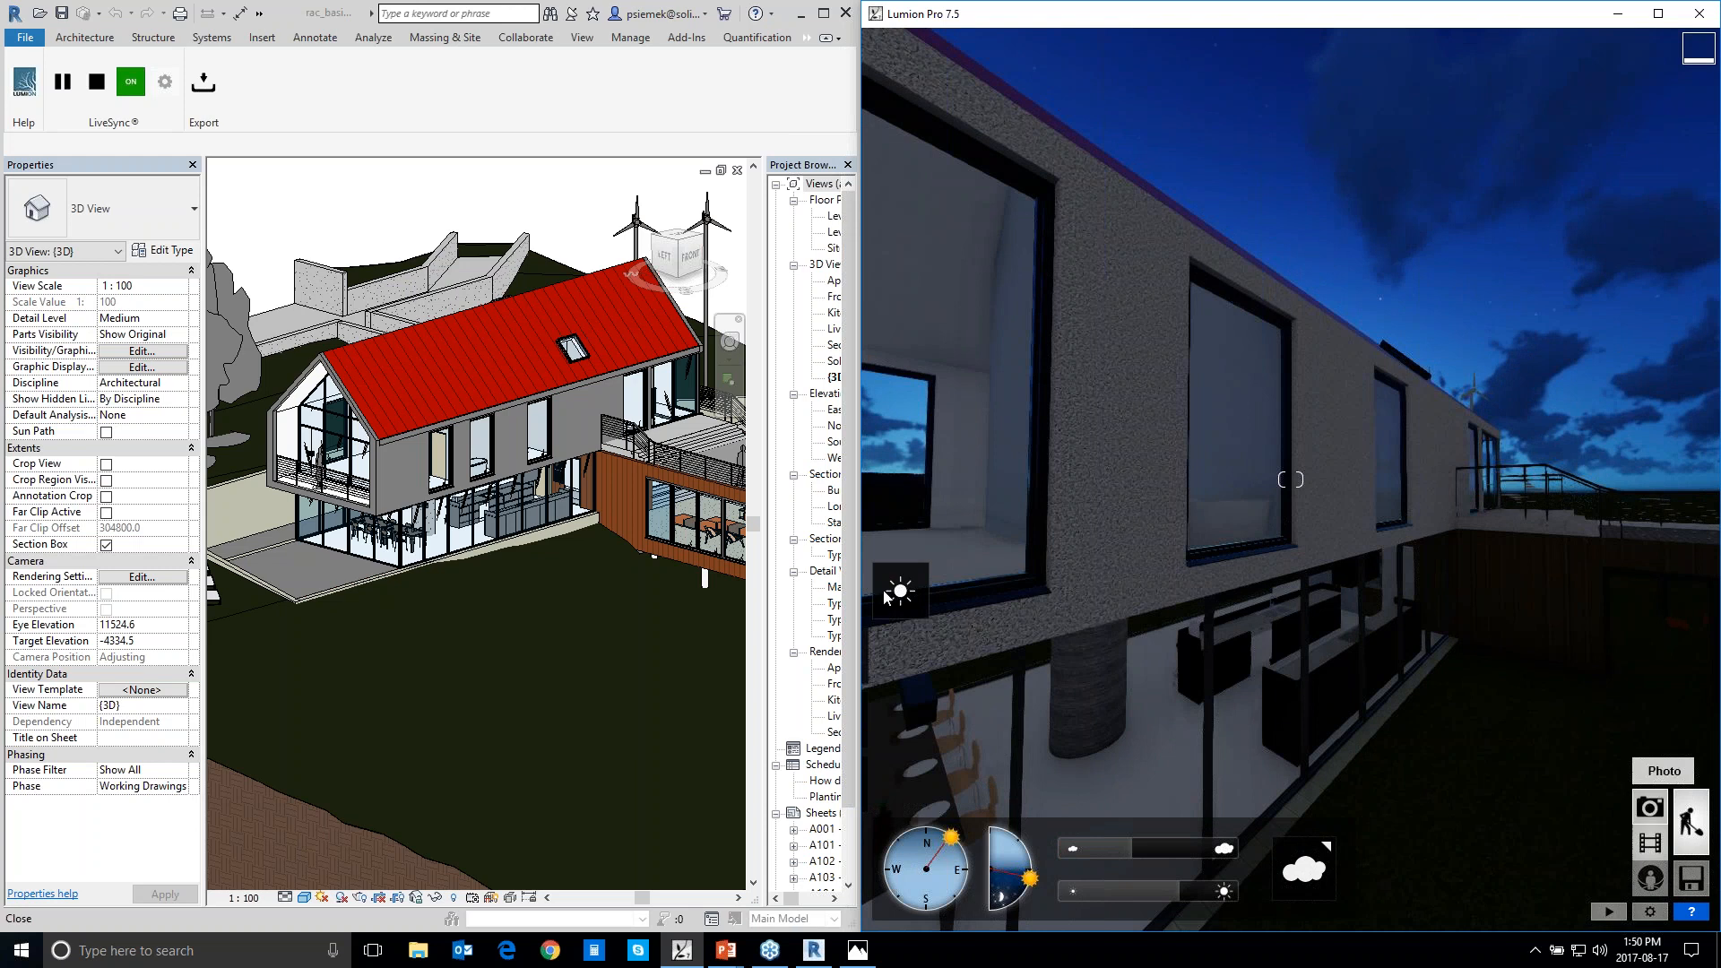
mouse_move(896, 594)
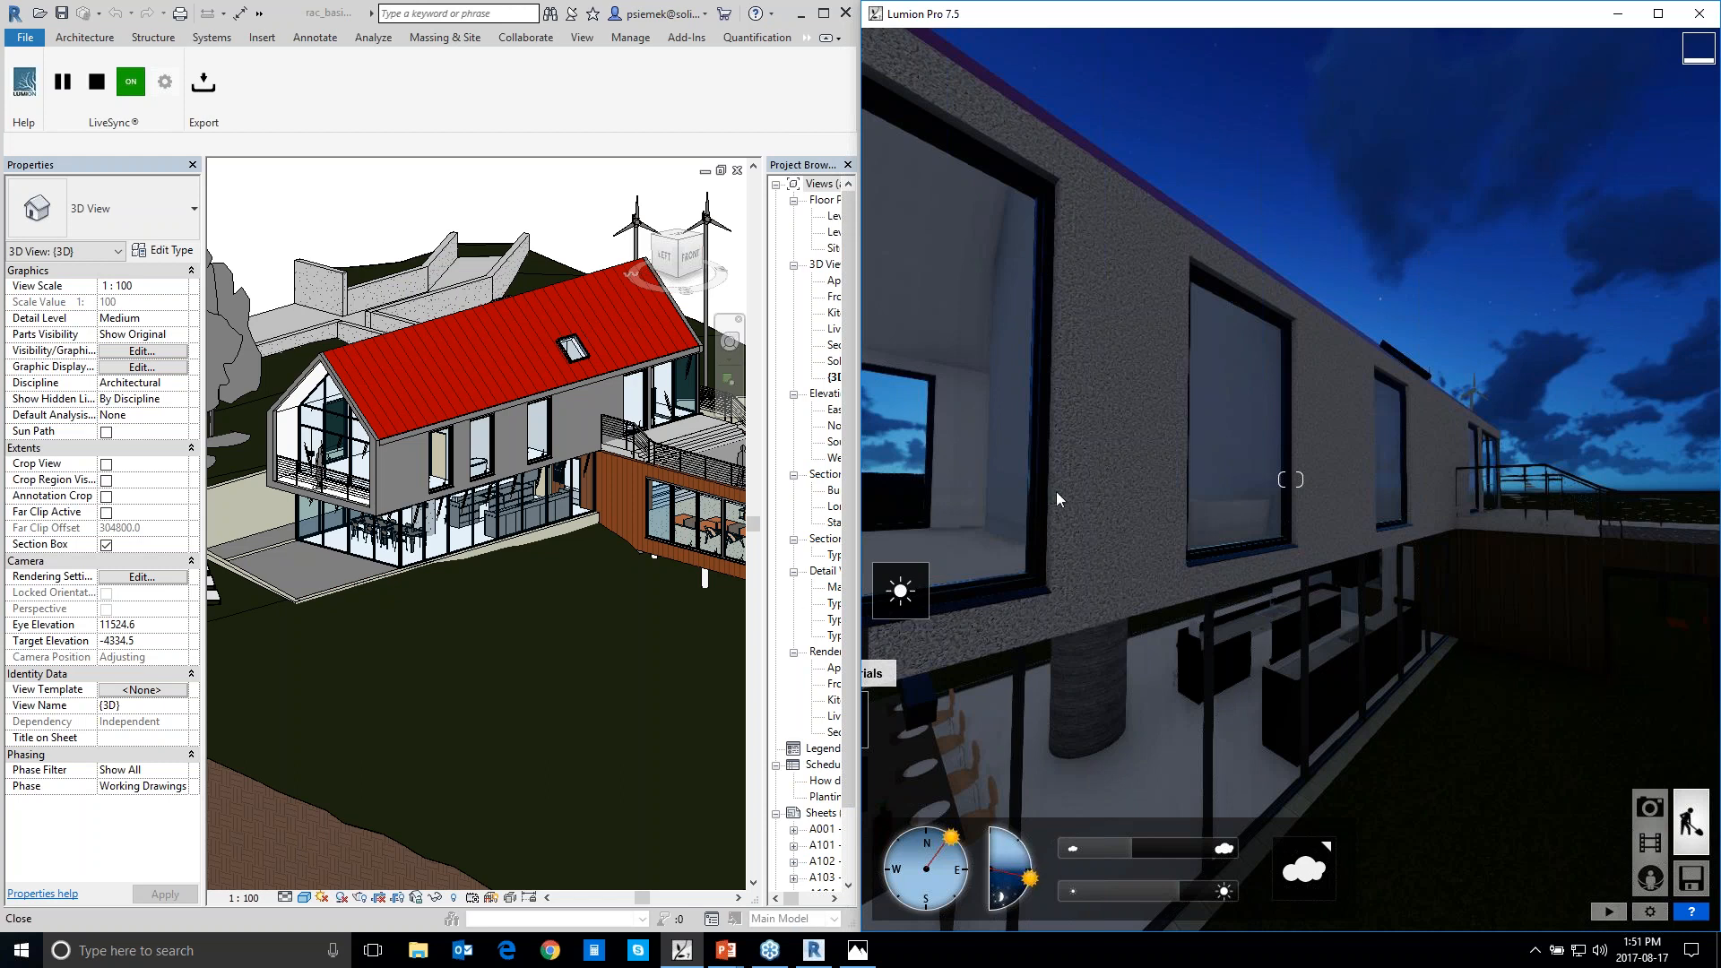
right_click_drag(1165, 499, 869, 498)
right_click_drag(1396, 385, 1337, 491)
key("e")
key("w")
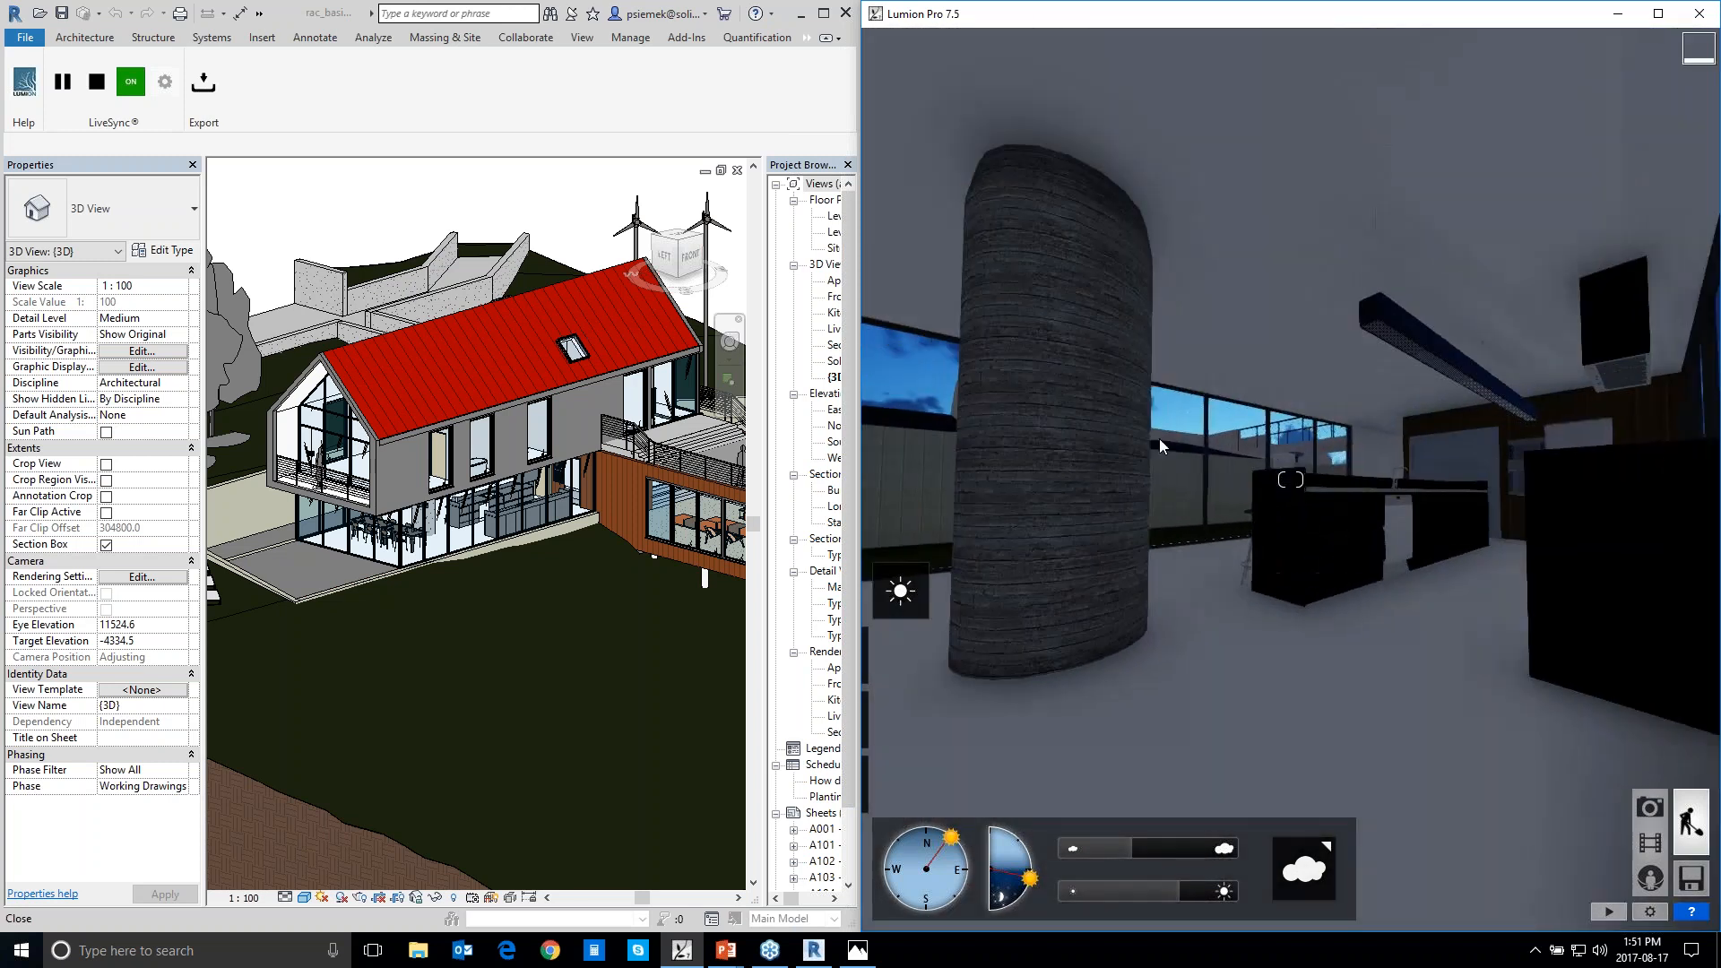
key("w")
right_click_drag(1341, 436, 1282, 437)
Raise the sun back to daylight and turn the interior view toward the dining table and column
left_click_drag(1033, 873, 1029, 852)
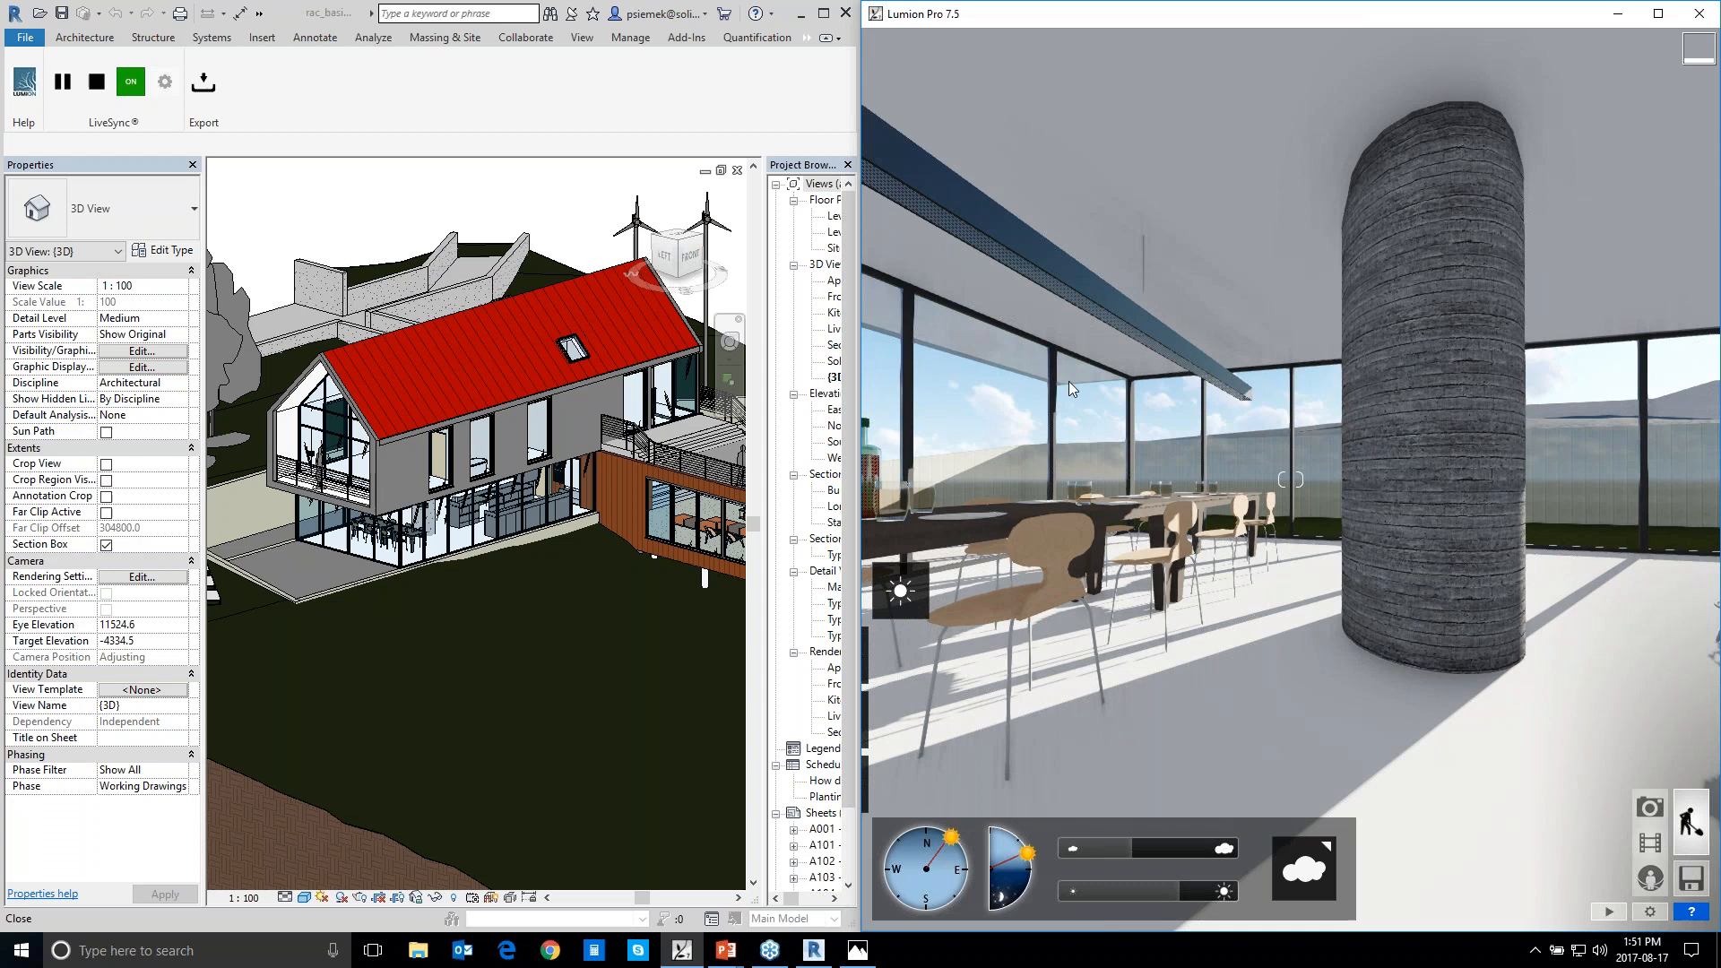
right_click_drag(1089, 485, 1017, 485)
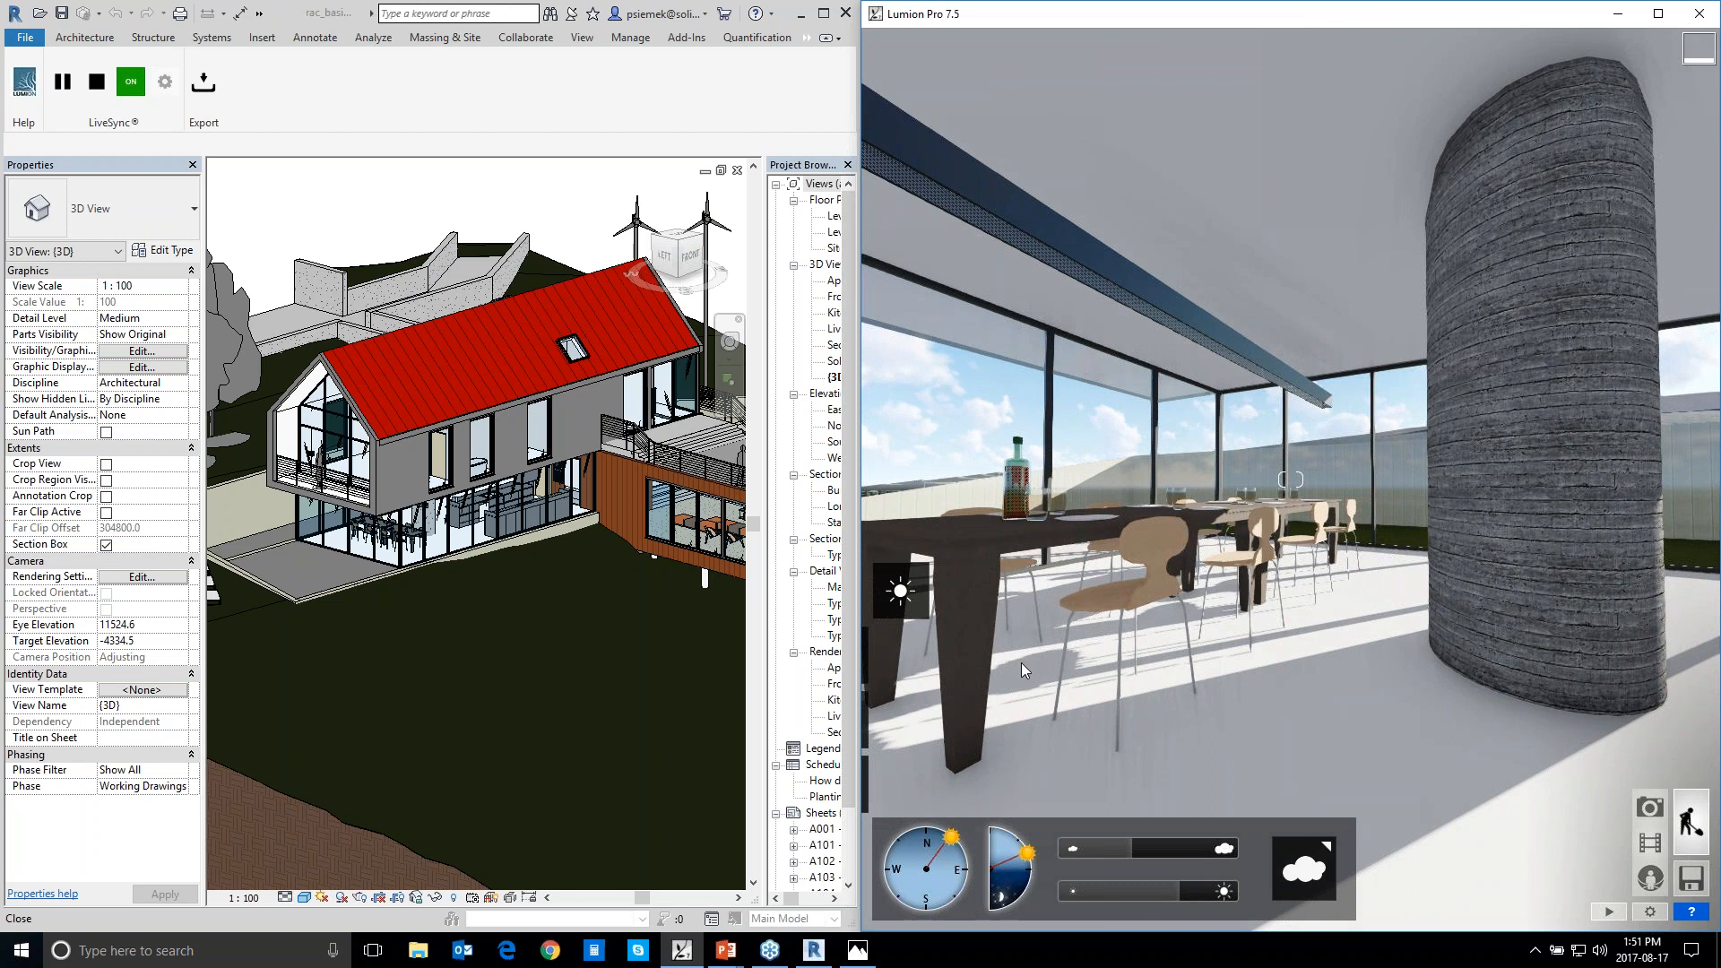
mouse_move(905, 715)
Open the Files screen and look through its loading and saving pages, ending on the Load scene list
left_click(1692, 883)
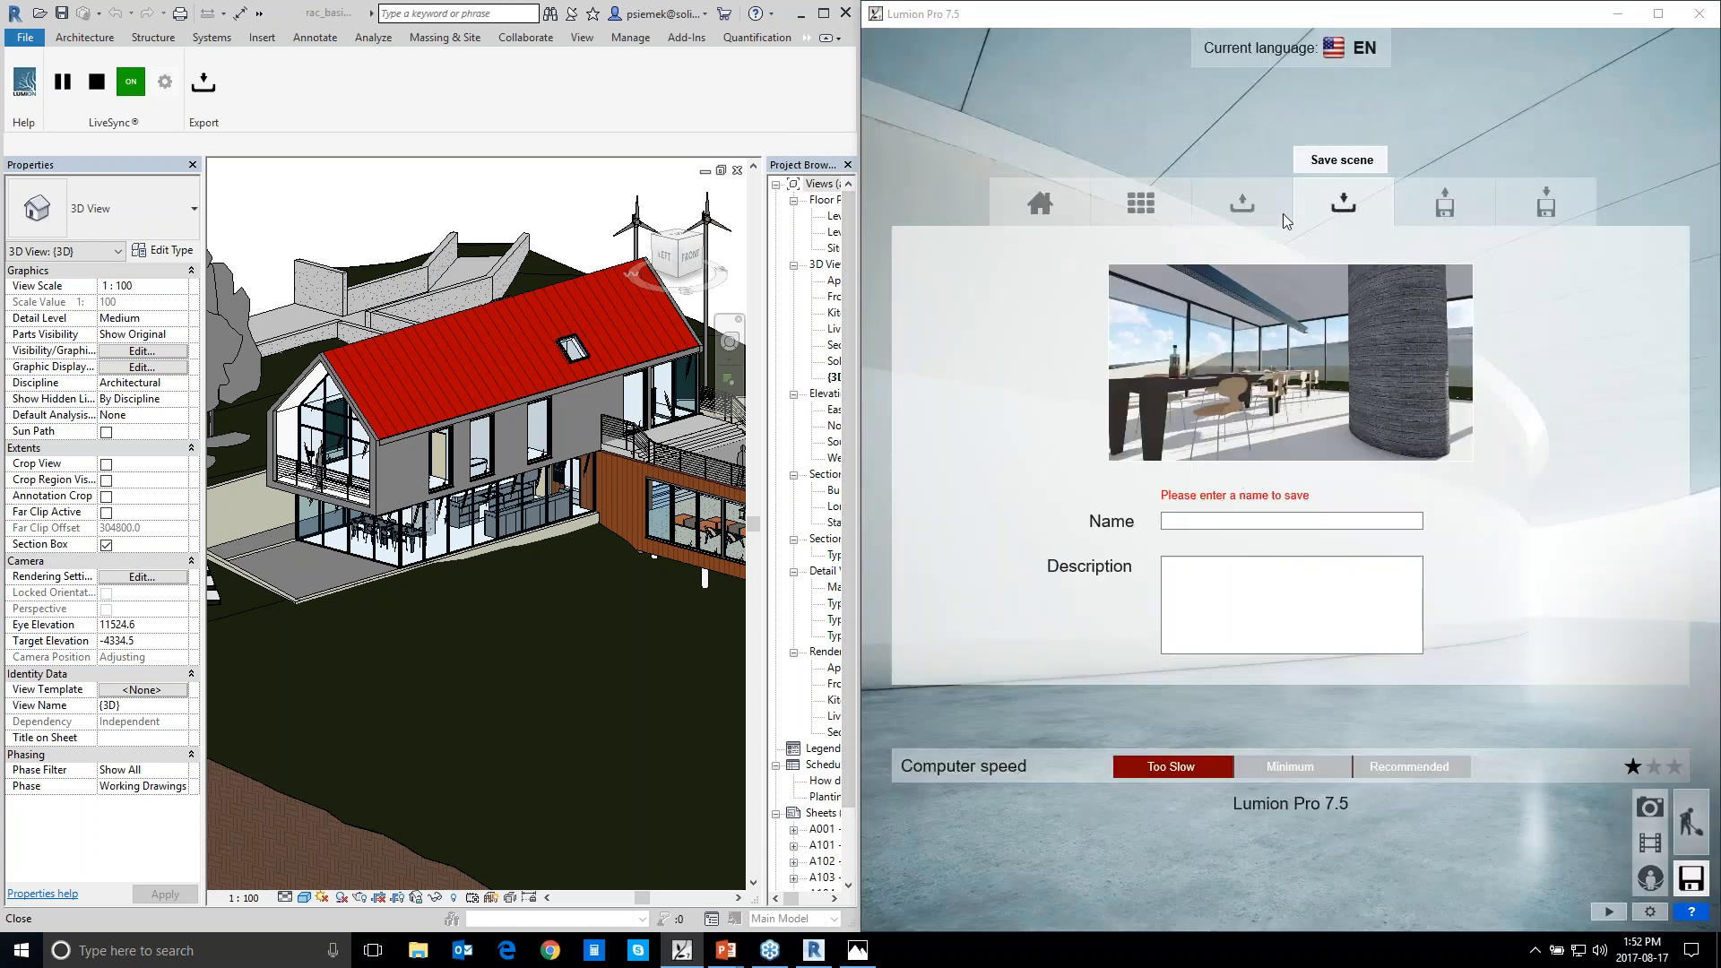
left_click(1228, 207)
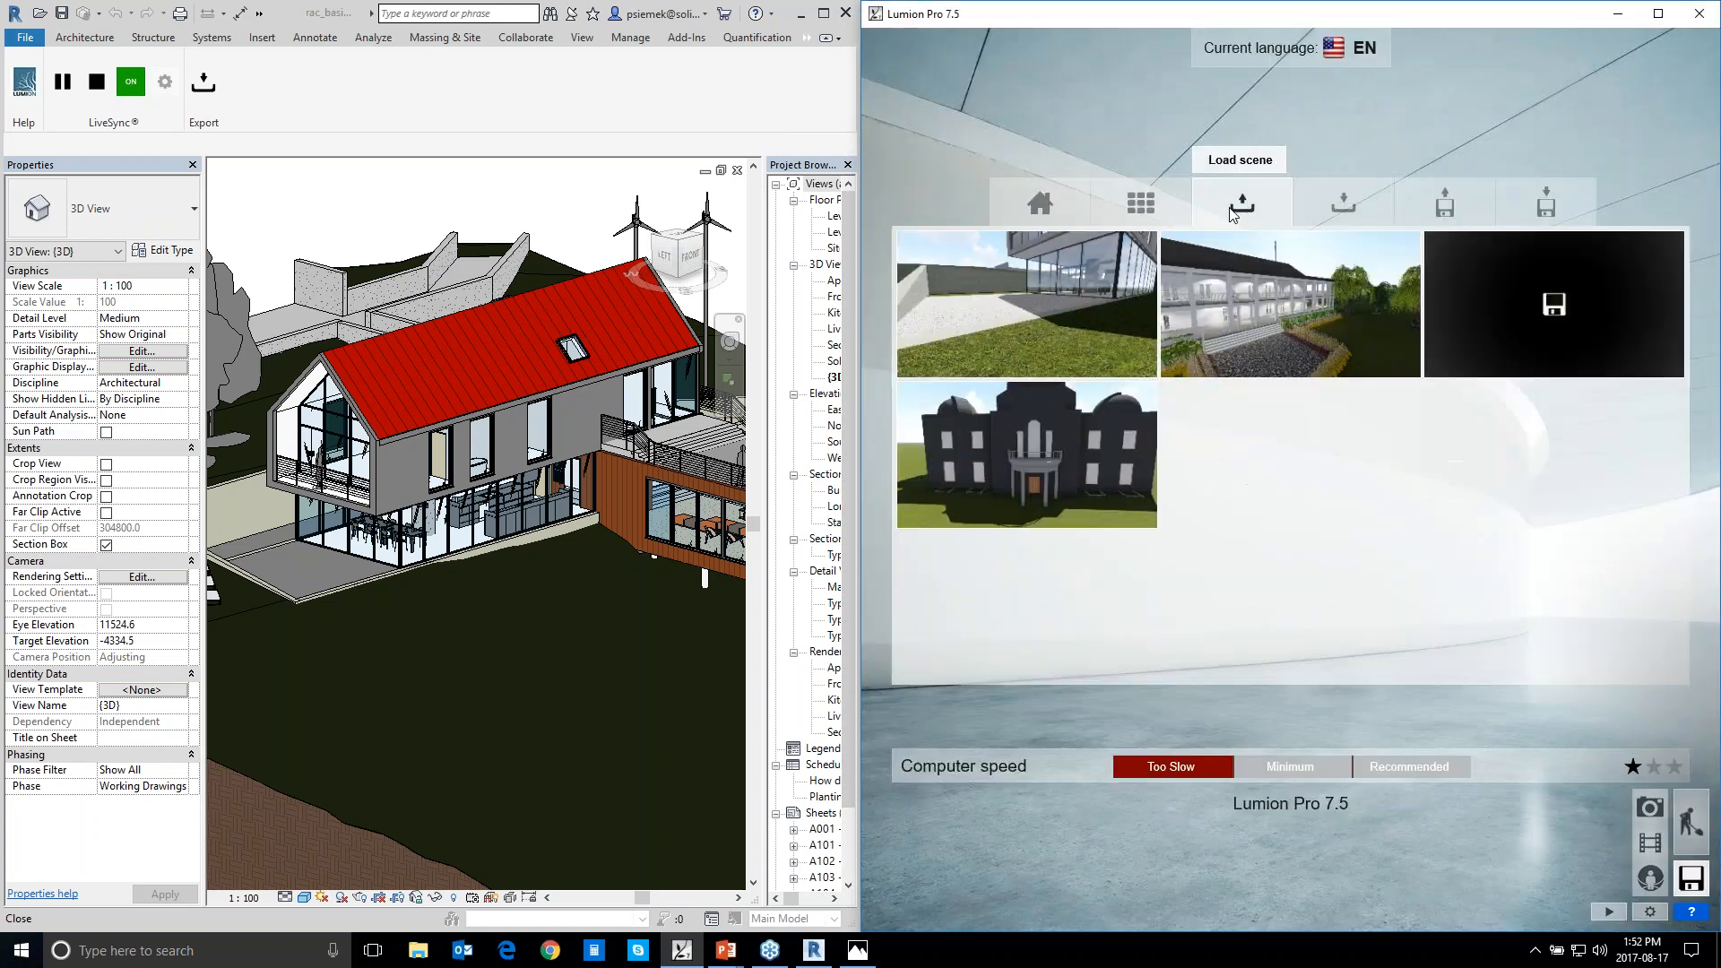
left_click(1556, 195)
left_click(1443, 213)
left_click(1344, 213)
left_click(1267, 211)
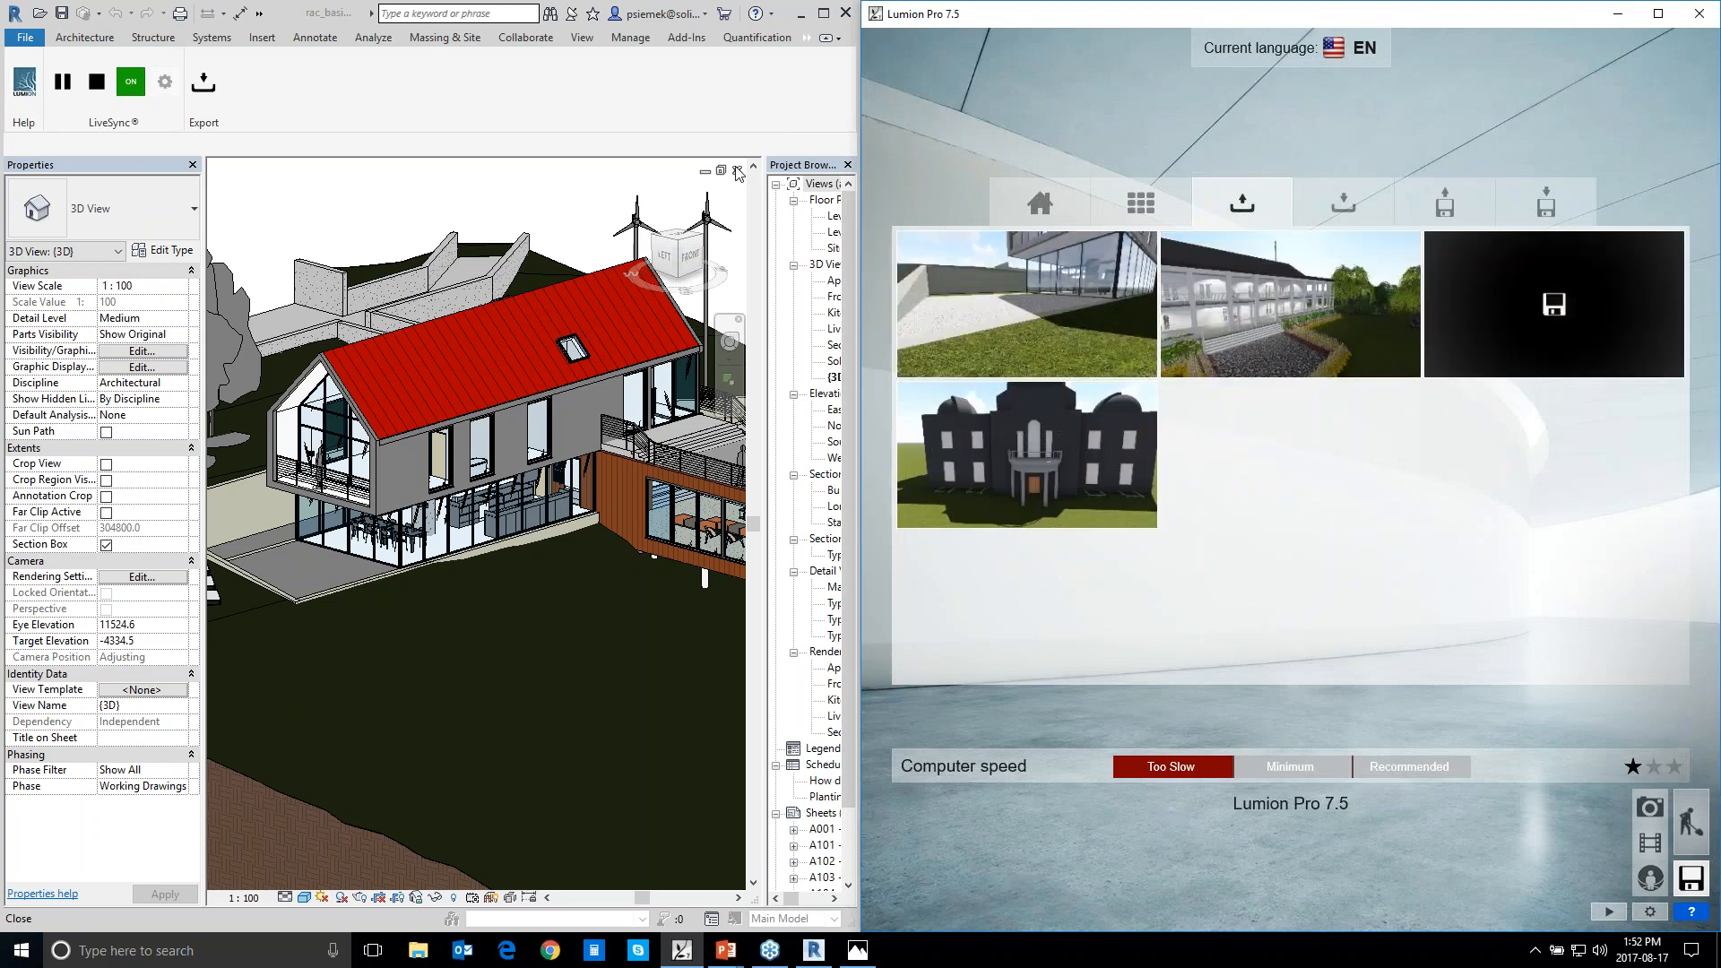
Switch to Revit and close the sample project's 3D view and title sheet, leaving the RCYC Island Clubhouse 3D view
left_click(823, 13)
left_click(1620, 173)
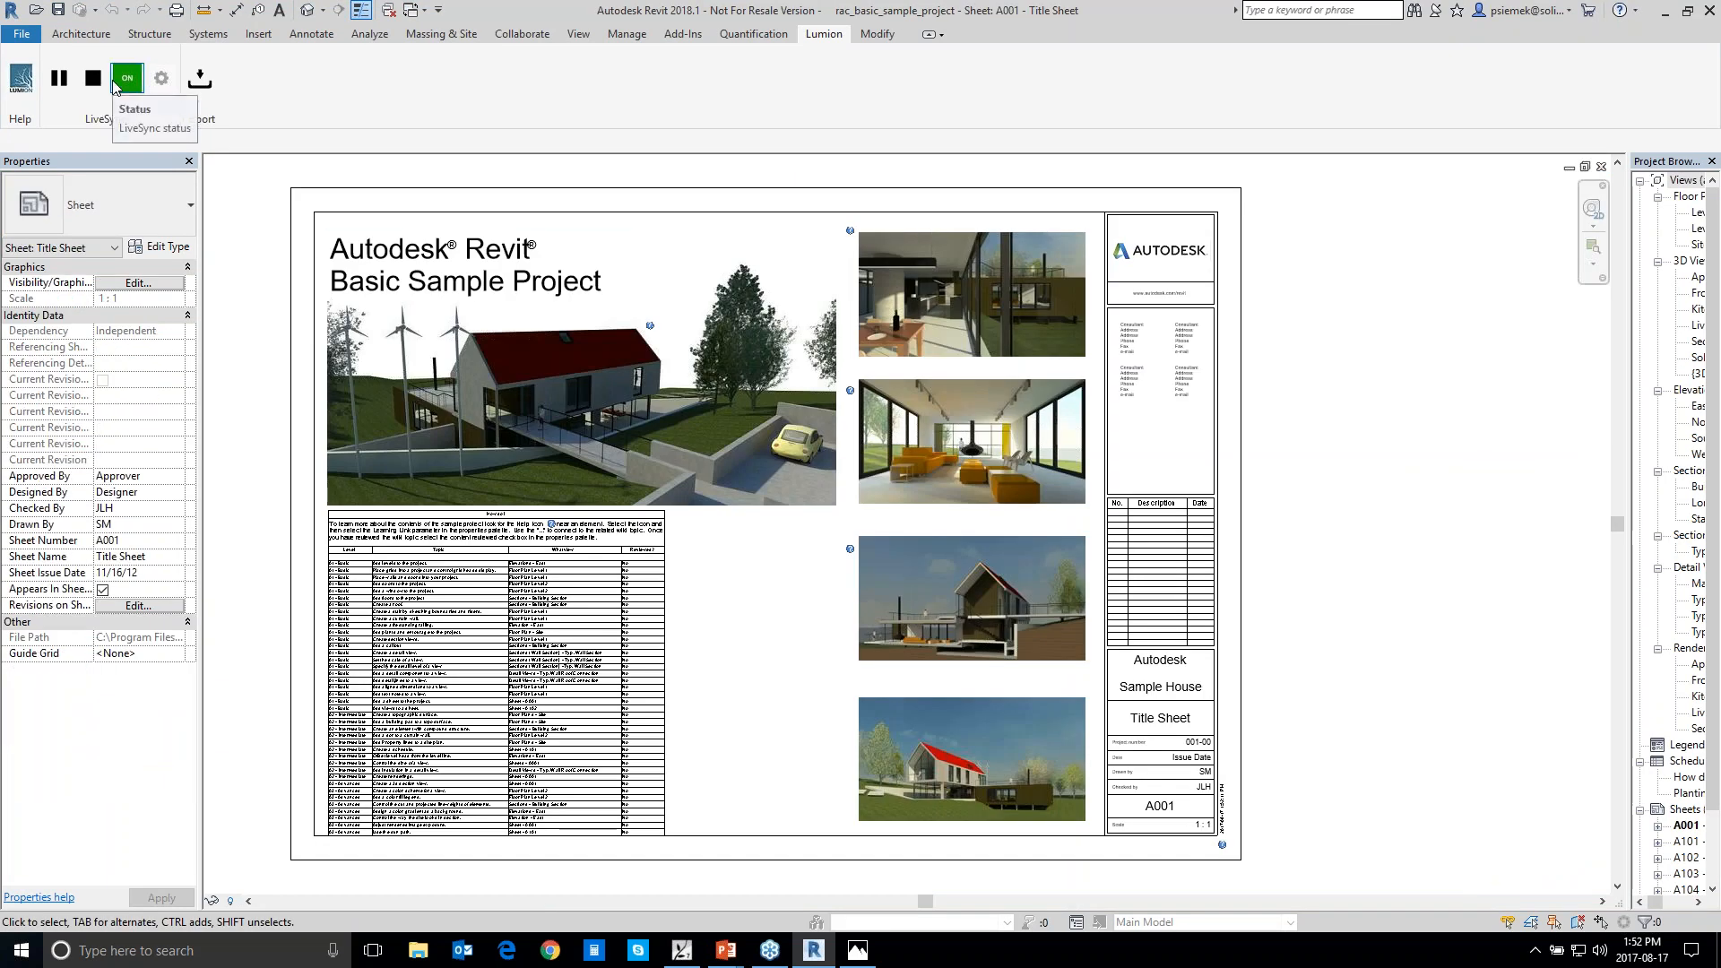
left_click(1601, 168)
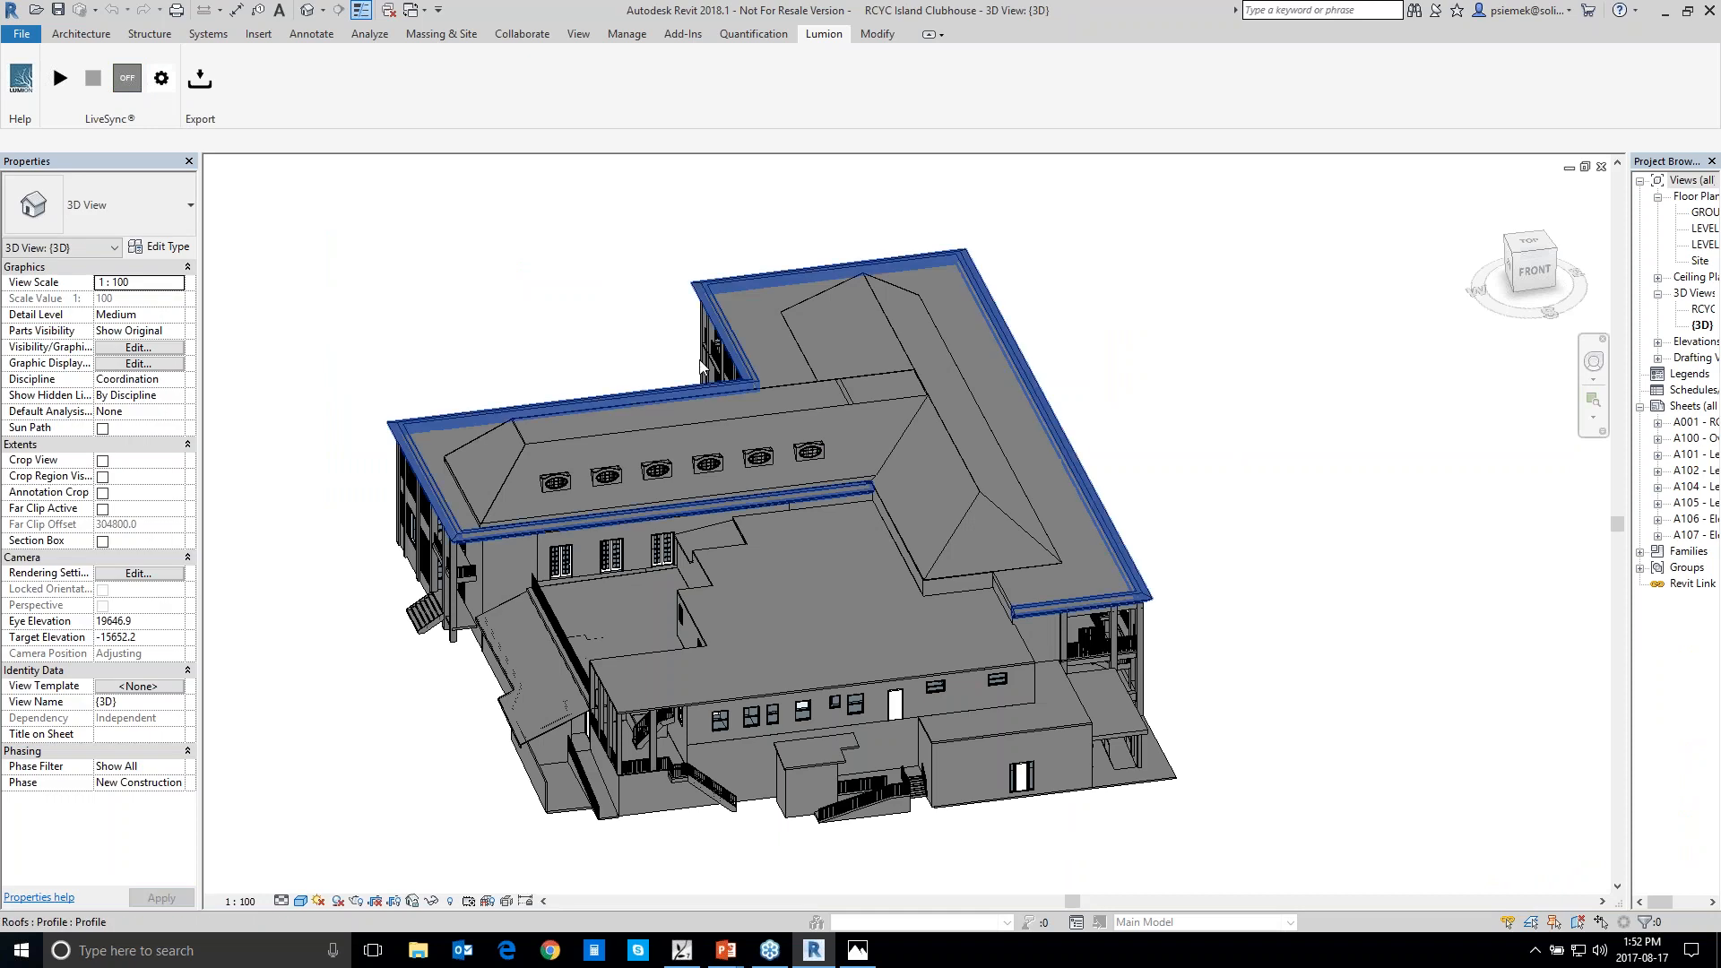
Examine the clubhouse model from all sides, including its facades, balconies, entrance stairs and roof
middle_click_drag(460, 646, 555, 642)
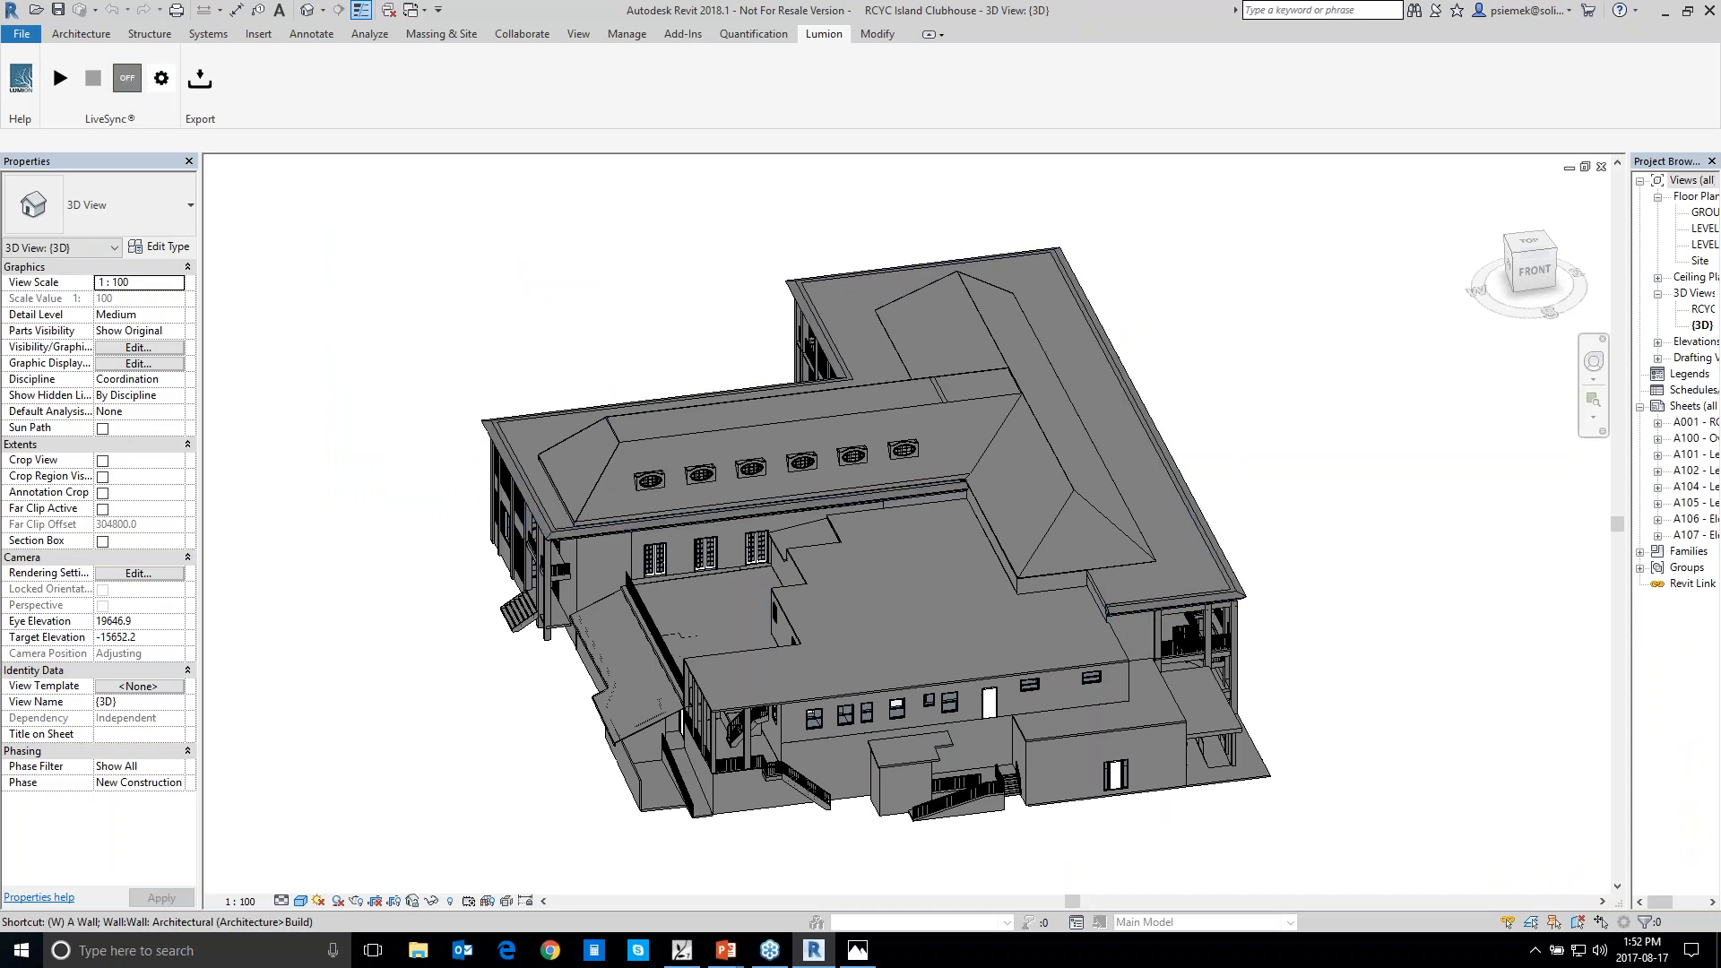
left_click(90, 34)
middle_click_drag(465, 695, 643, 670, "shift")
scroll(518, 593, "up", 5)
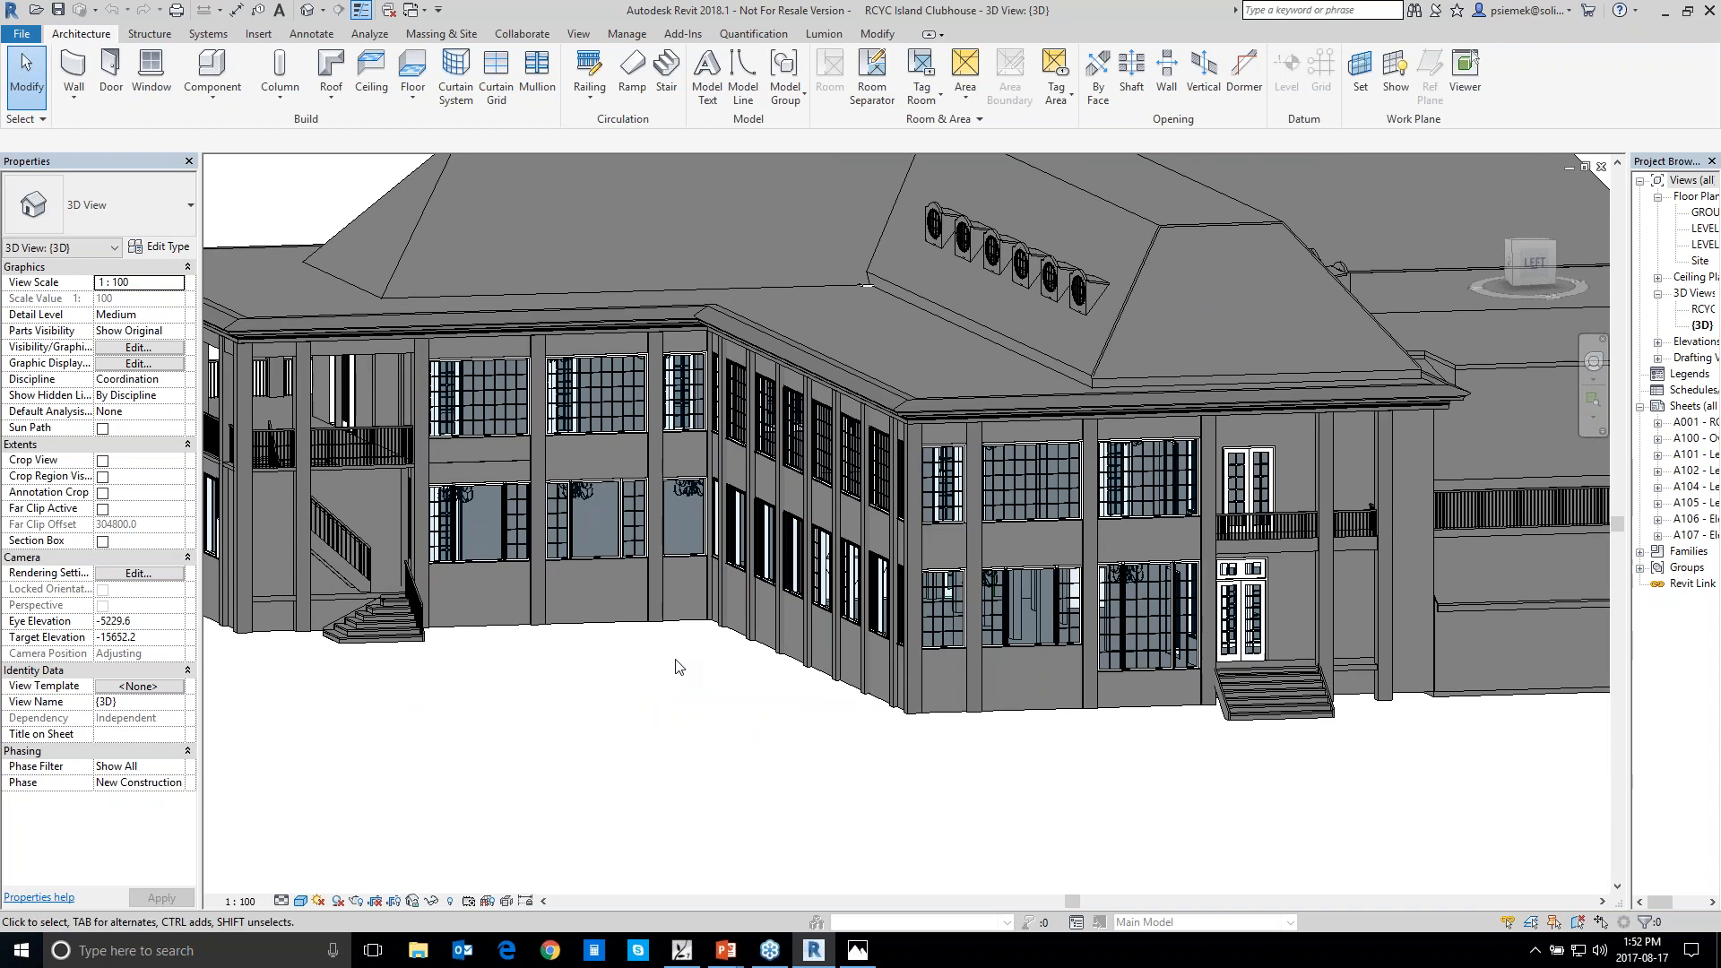
middle_click_drag(677, 668, 1299, 844)
middle_click_drag(1017, 836, 917, 832, "shift")
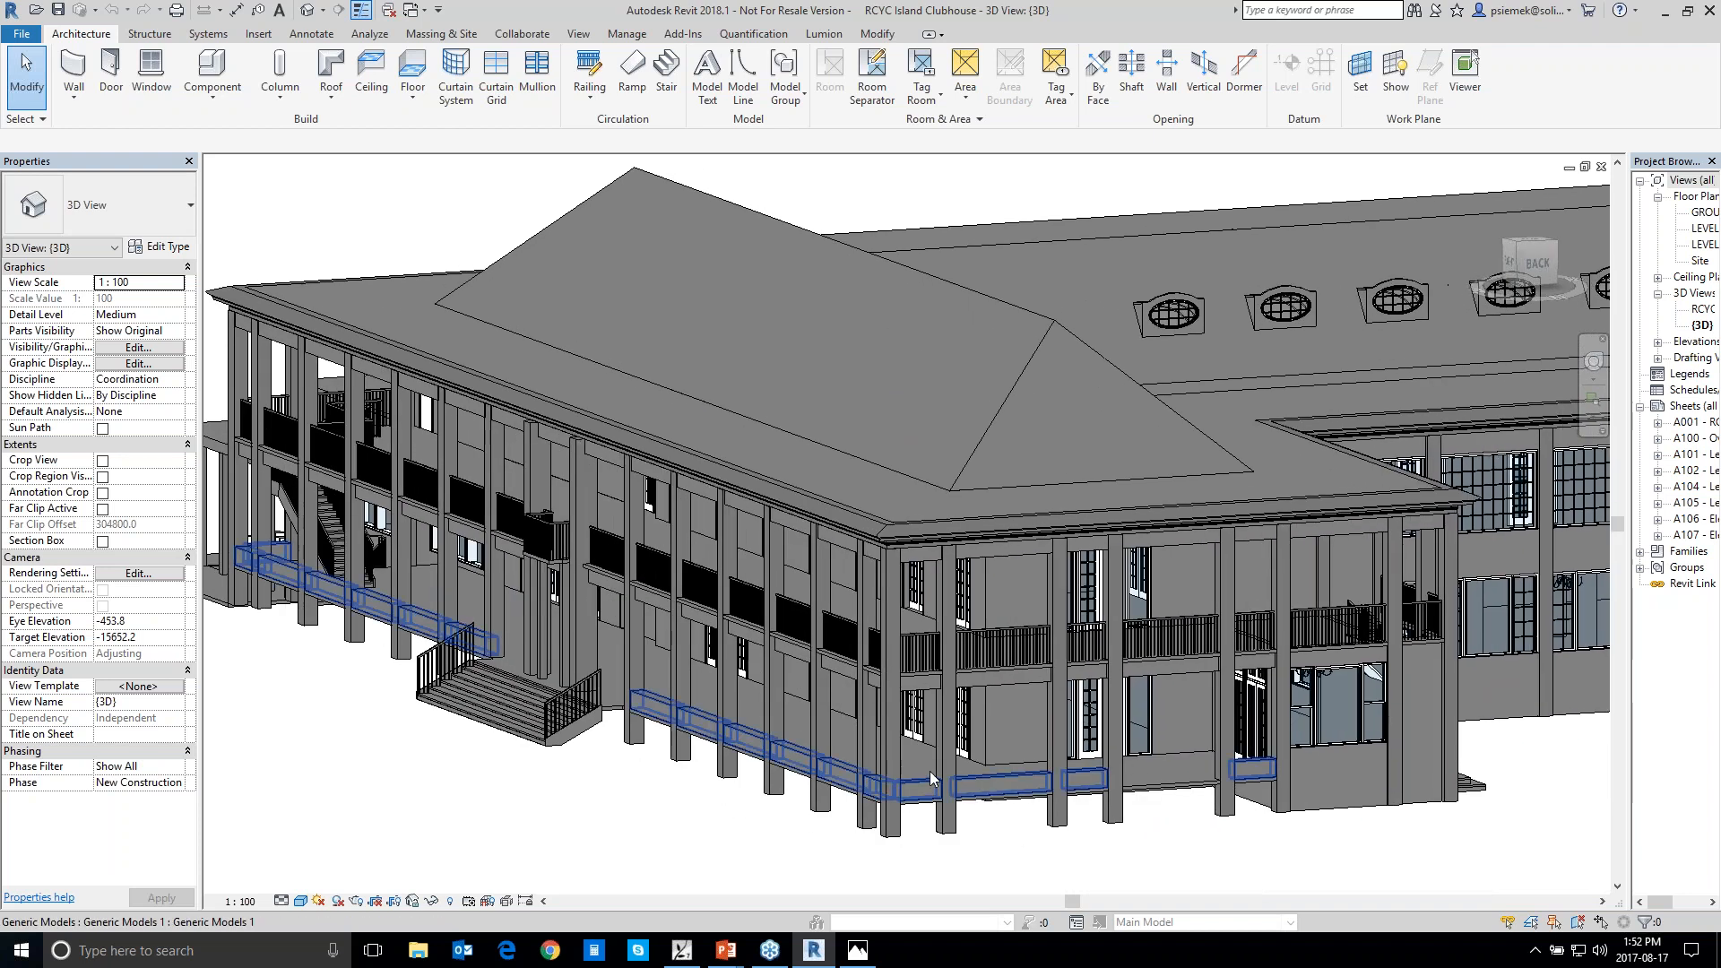
scroll(917, 831, "up", 3)
mouse_move(665, 800)
middle_mouse_down("shift")
mouse_move(680, 771)
mouse_move(694, 807)
middle_mouse_up("shift")
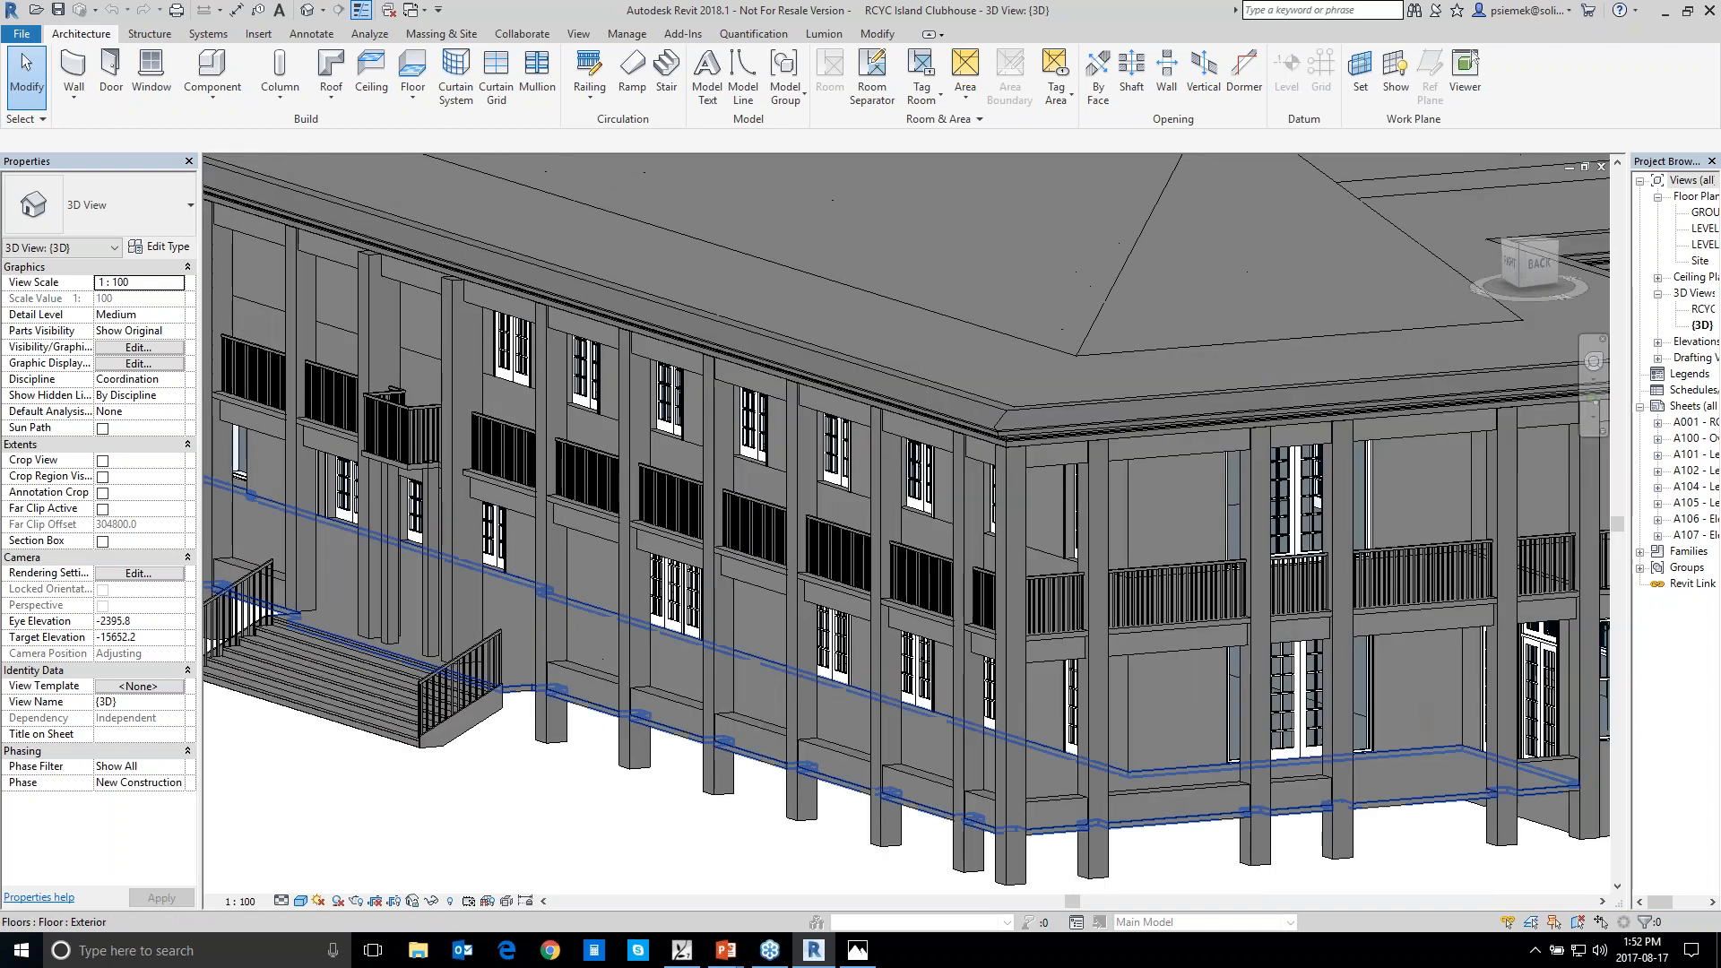
middle_click_drag(1425, 853, 816, 851, "shift")
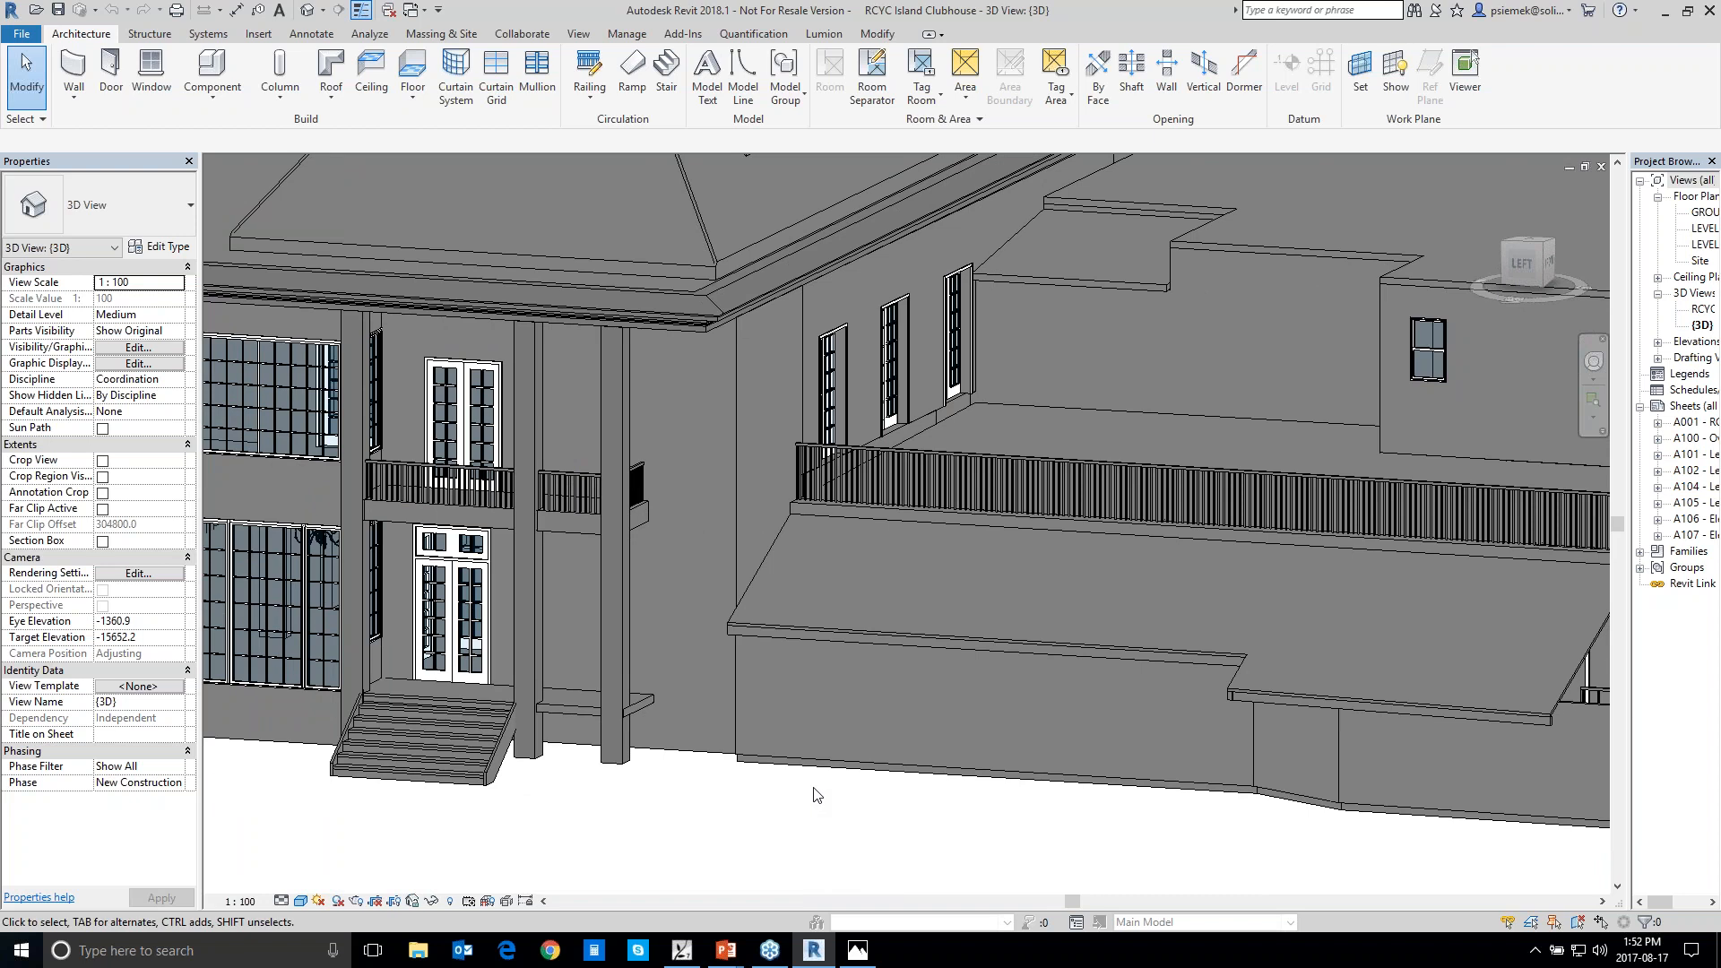
scroll(753, 645, "down", 1)
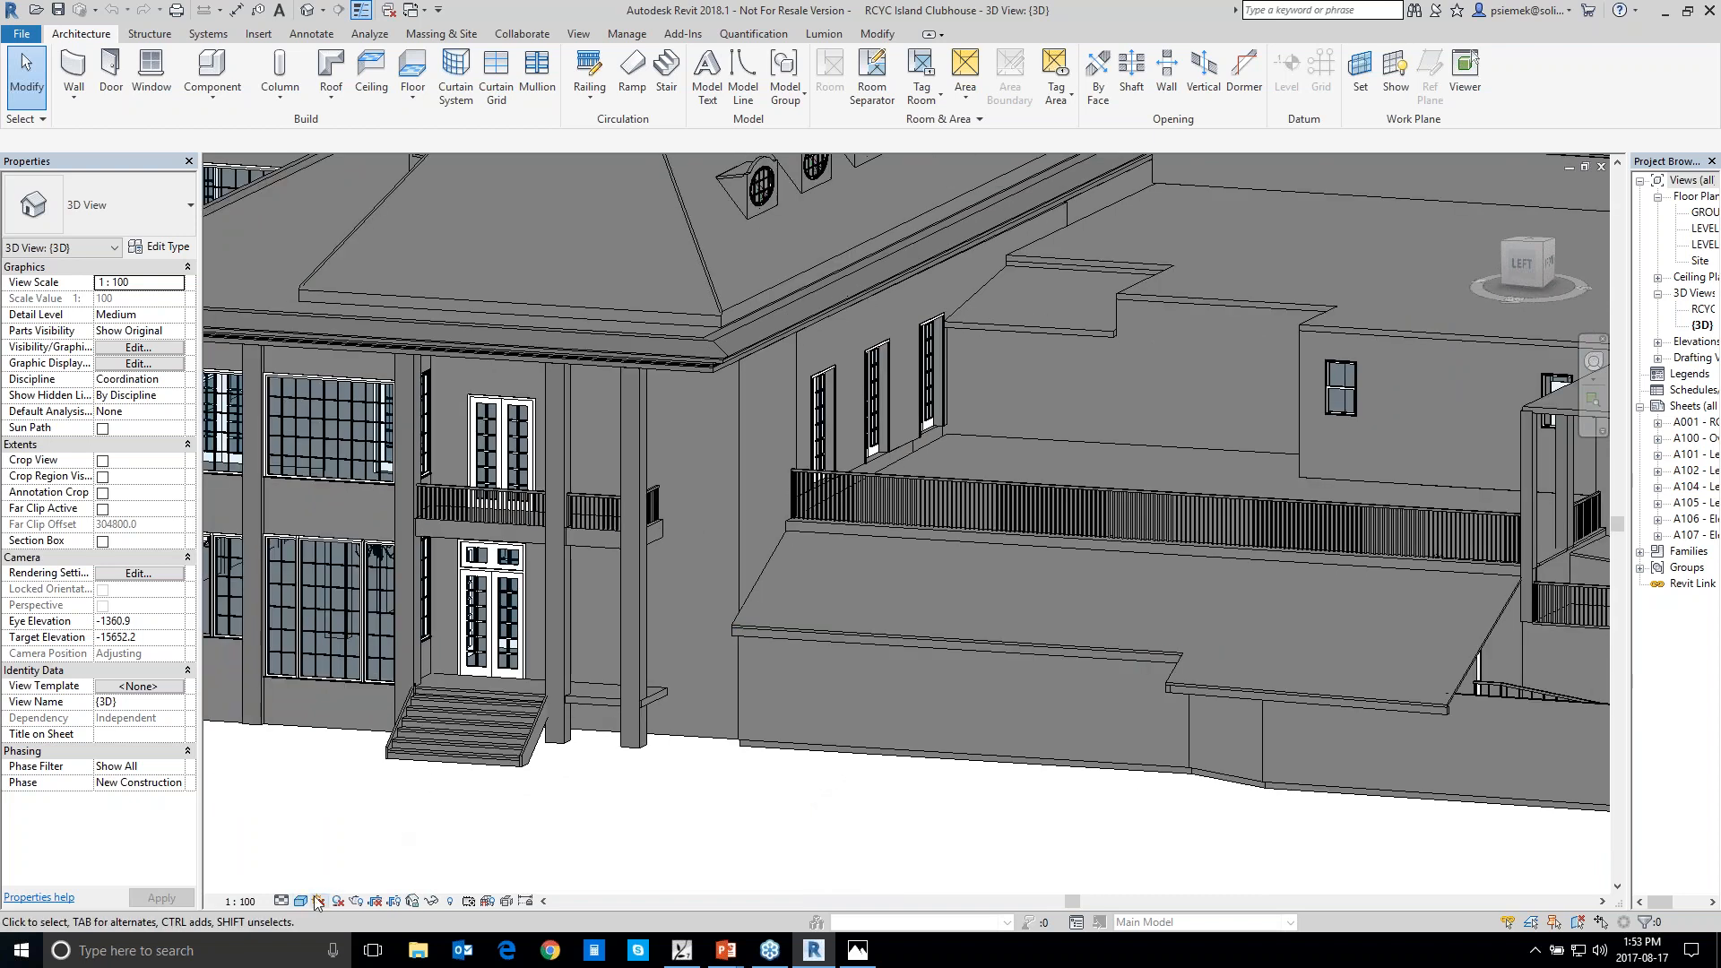
middle_click_drag(472, 805, 737, 895, "shift")
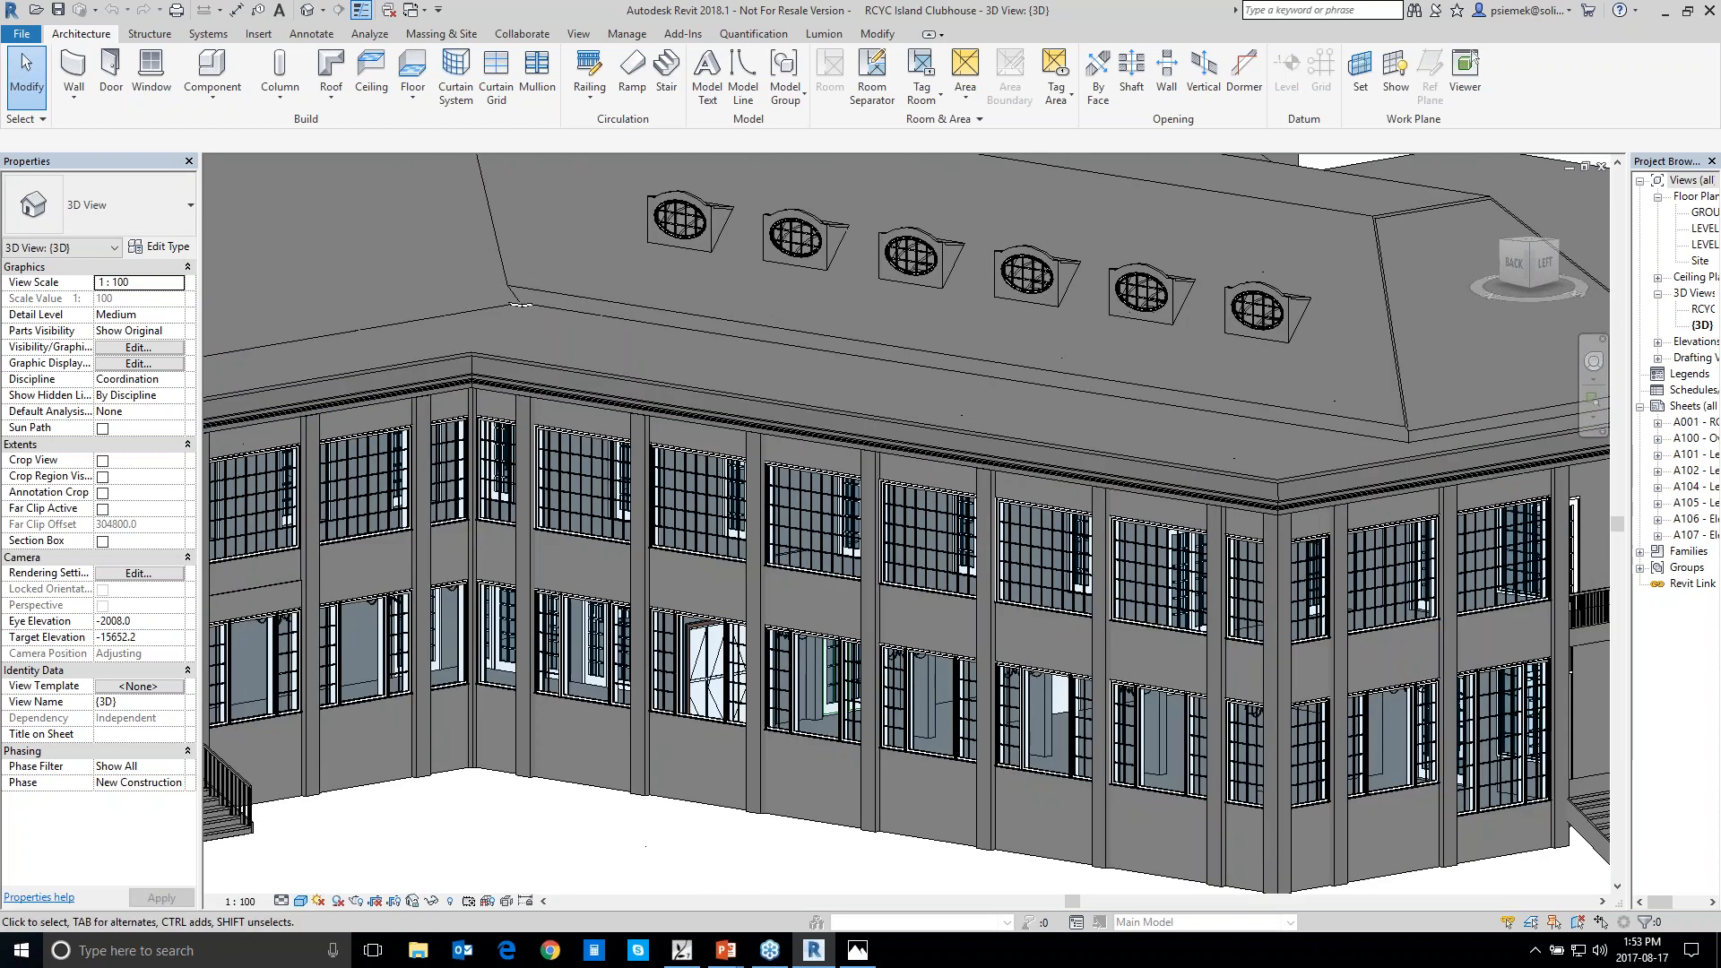
Bring Lumion's scene list back up beside the clubhouse model in Revit
left_click(574, 40)
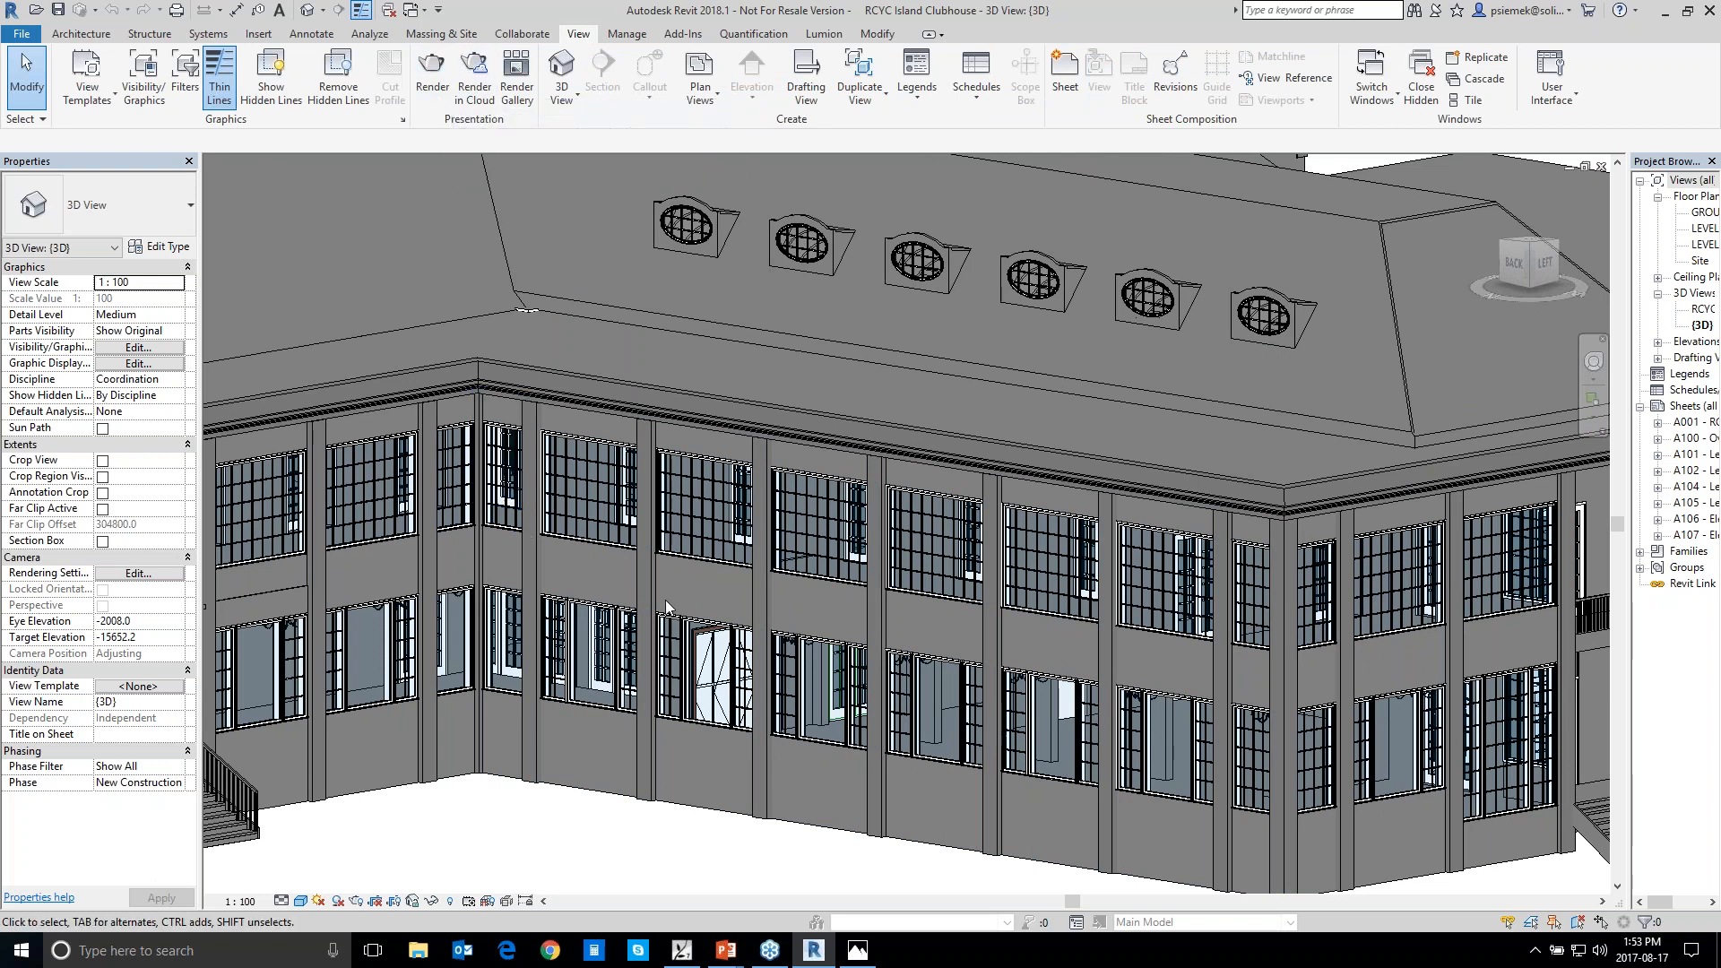
key("Tab")
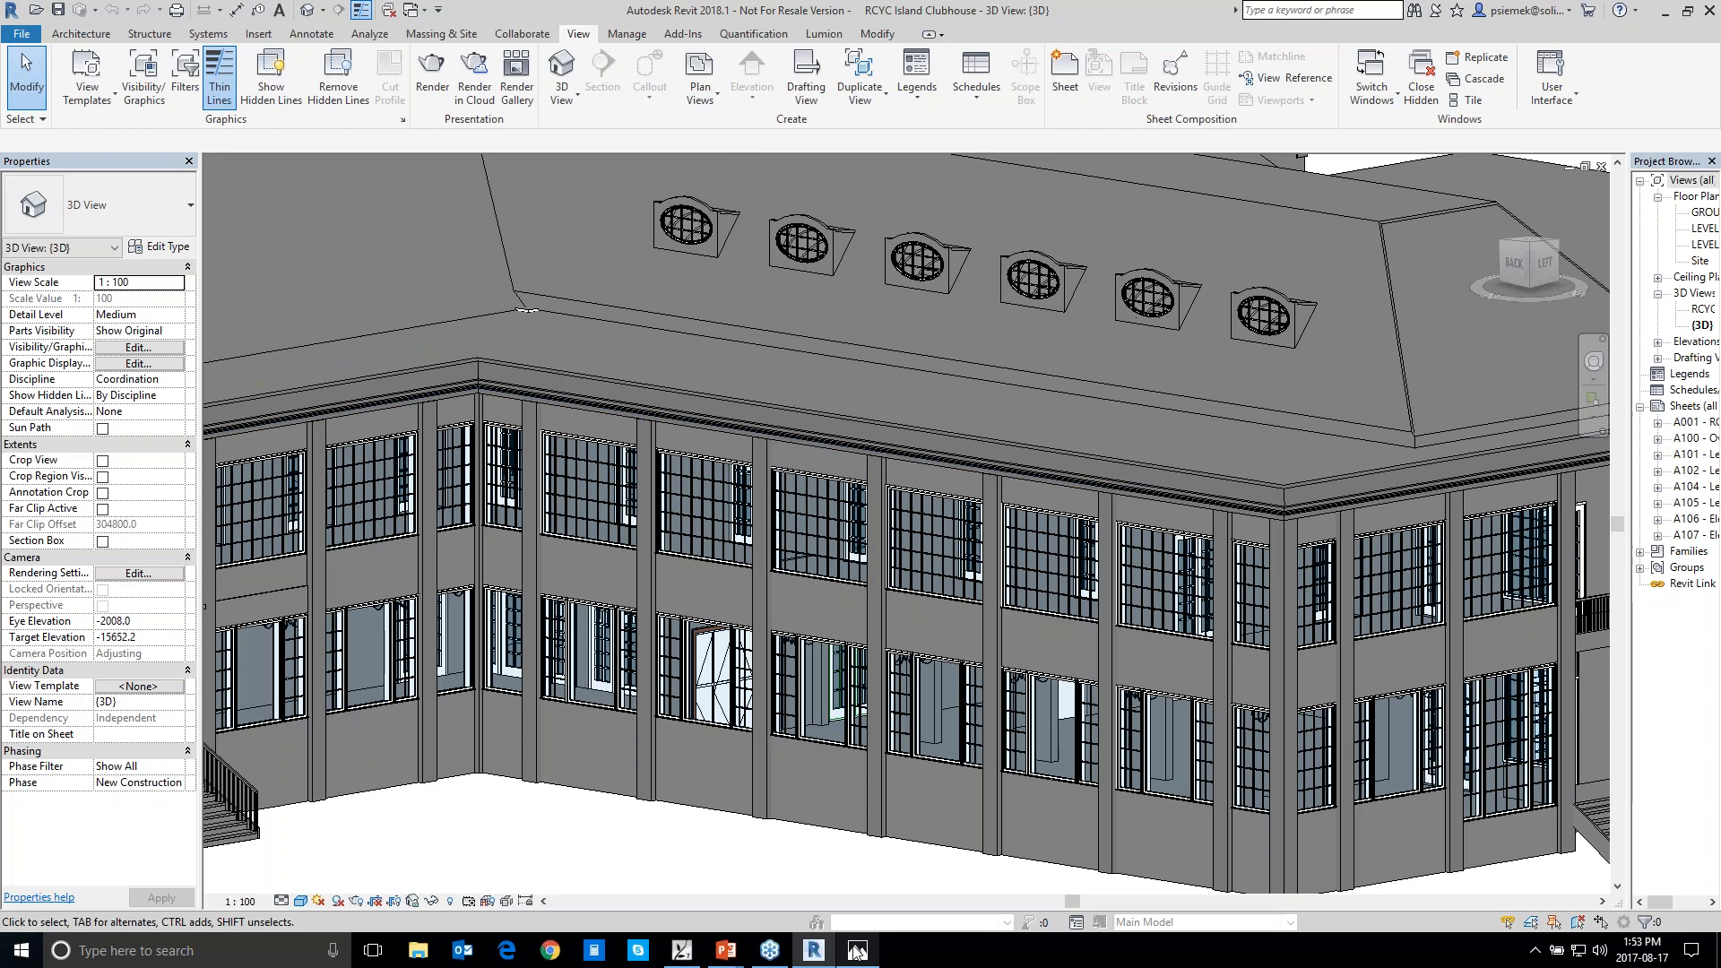
left_click(685, 950)
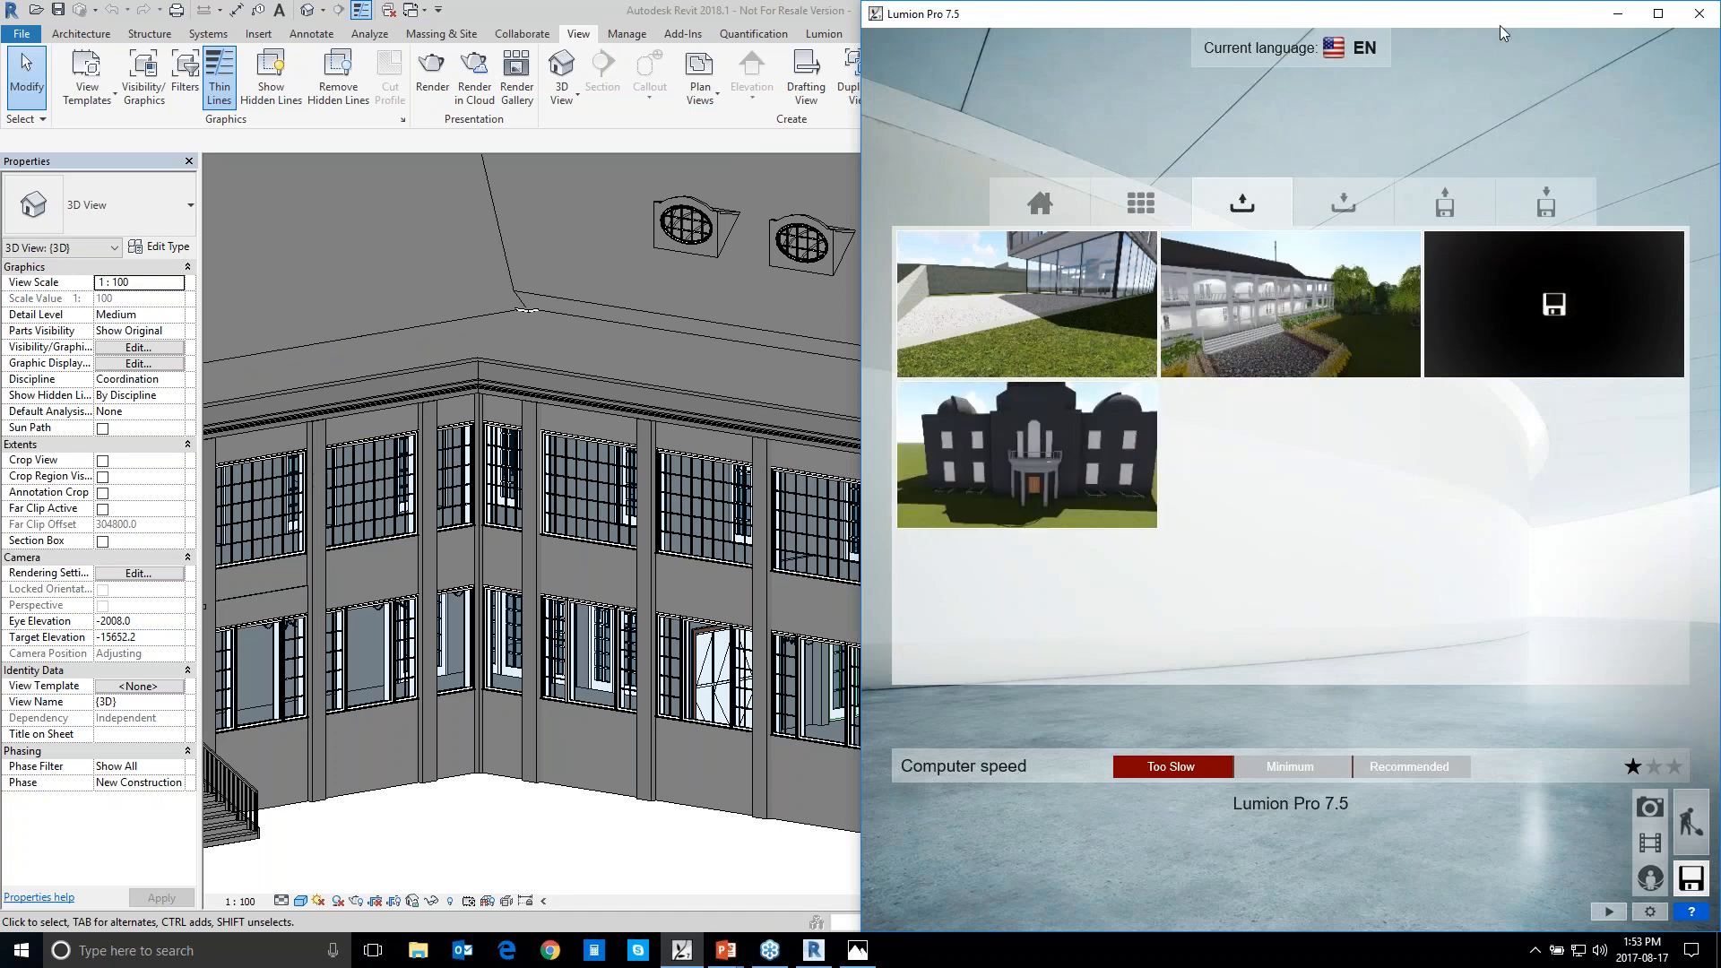
Maximize the Lumion window and load the saved clubhouse scene with the white colonnades and flower beds
left_click(1659, 13)
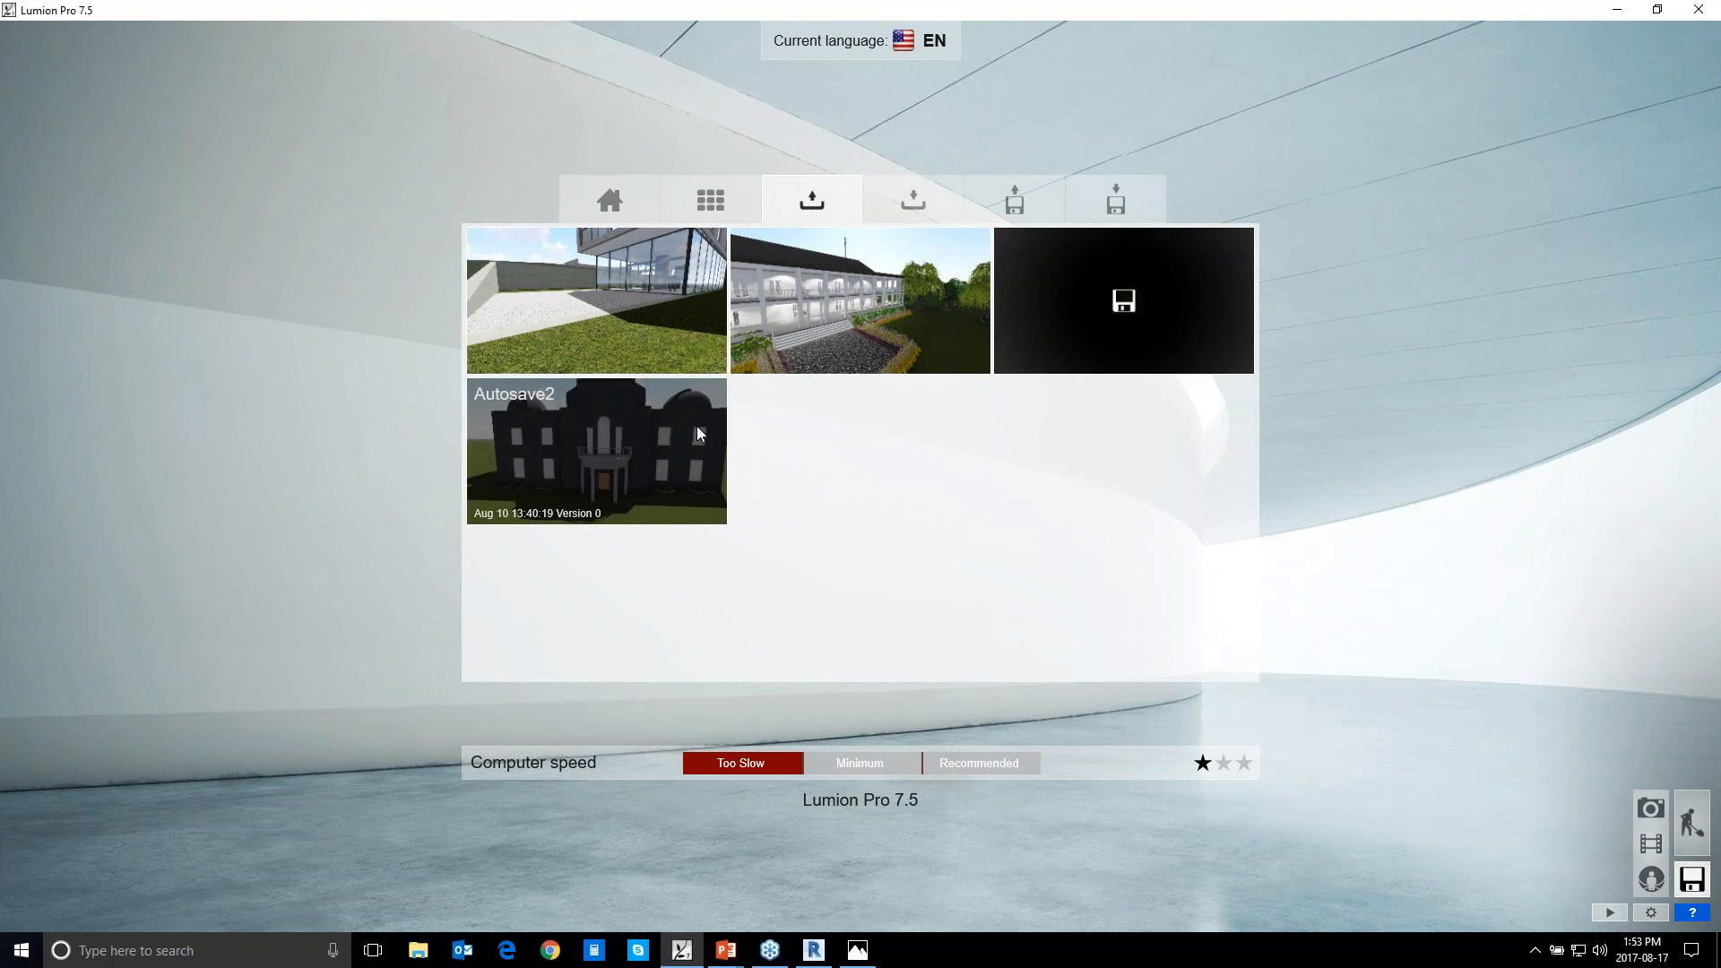
left_click(842, 307)
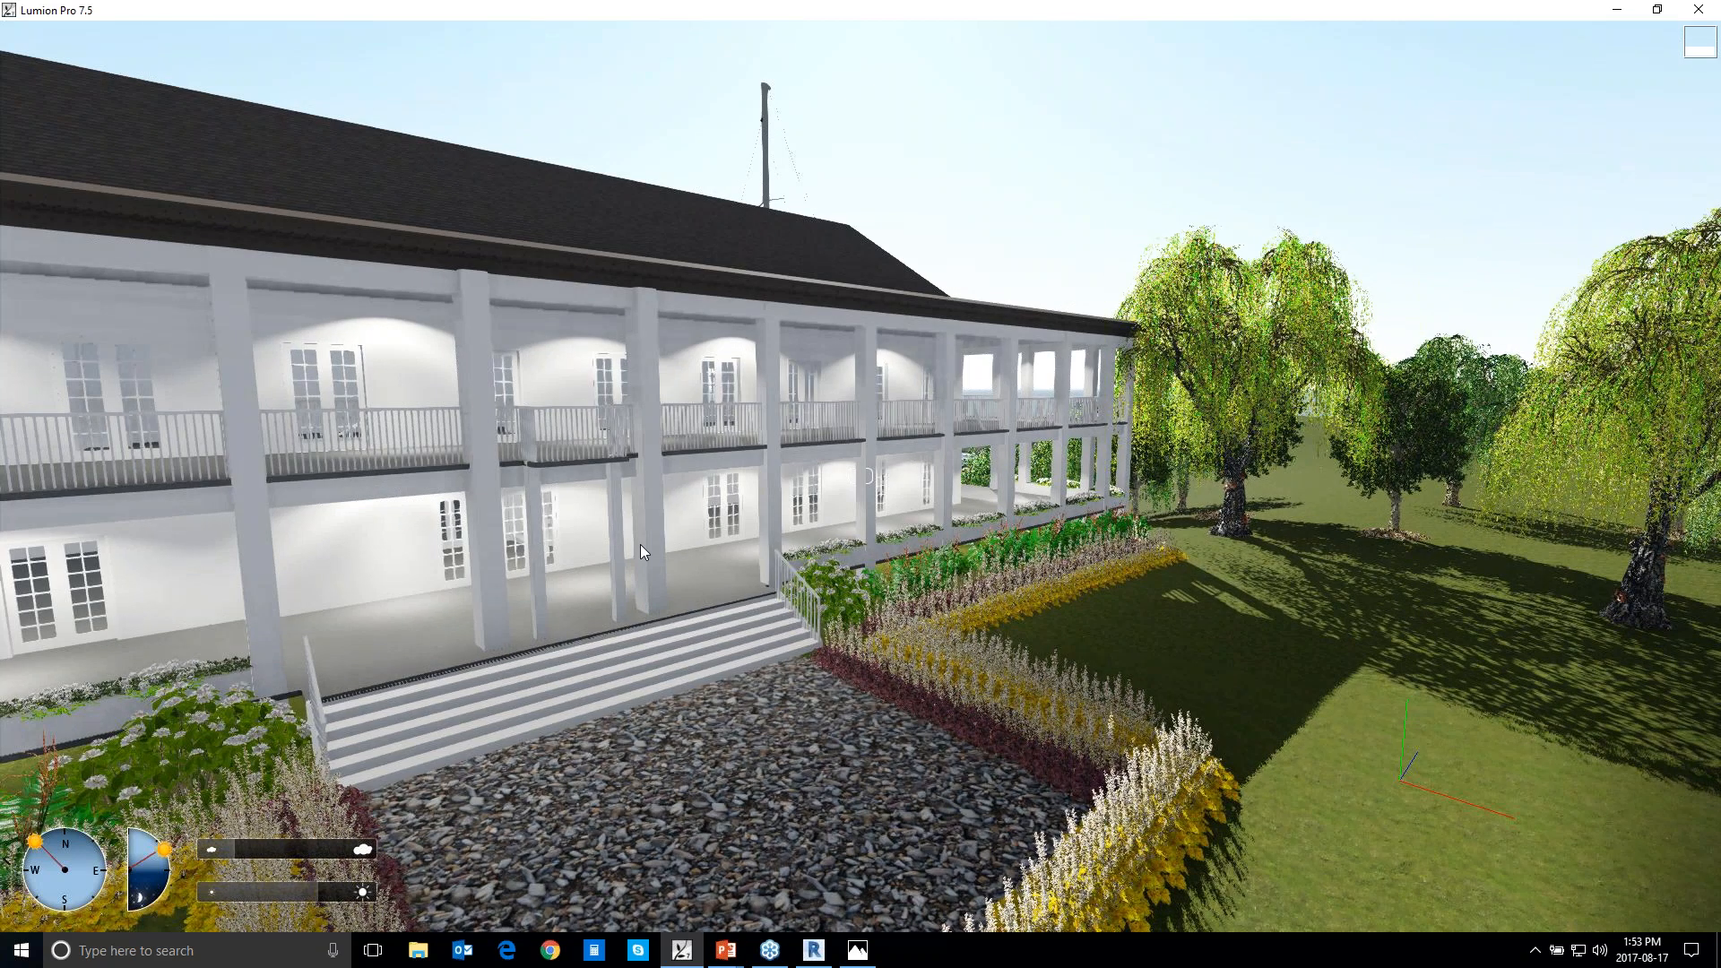
scroll(369, 572, "down", 3)
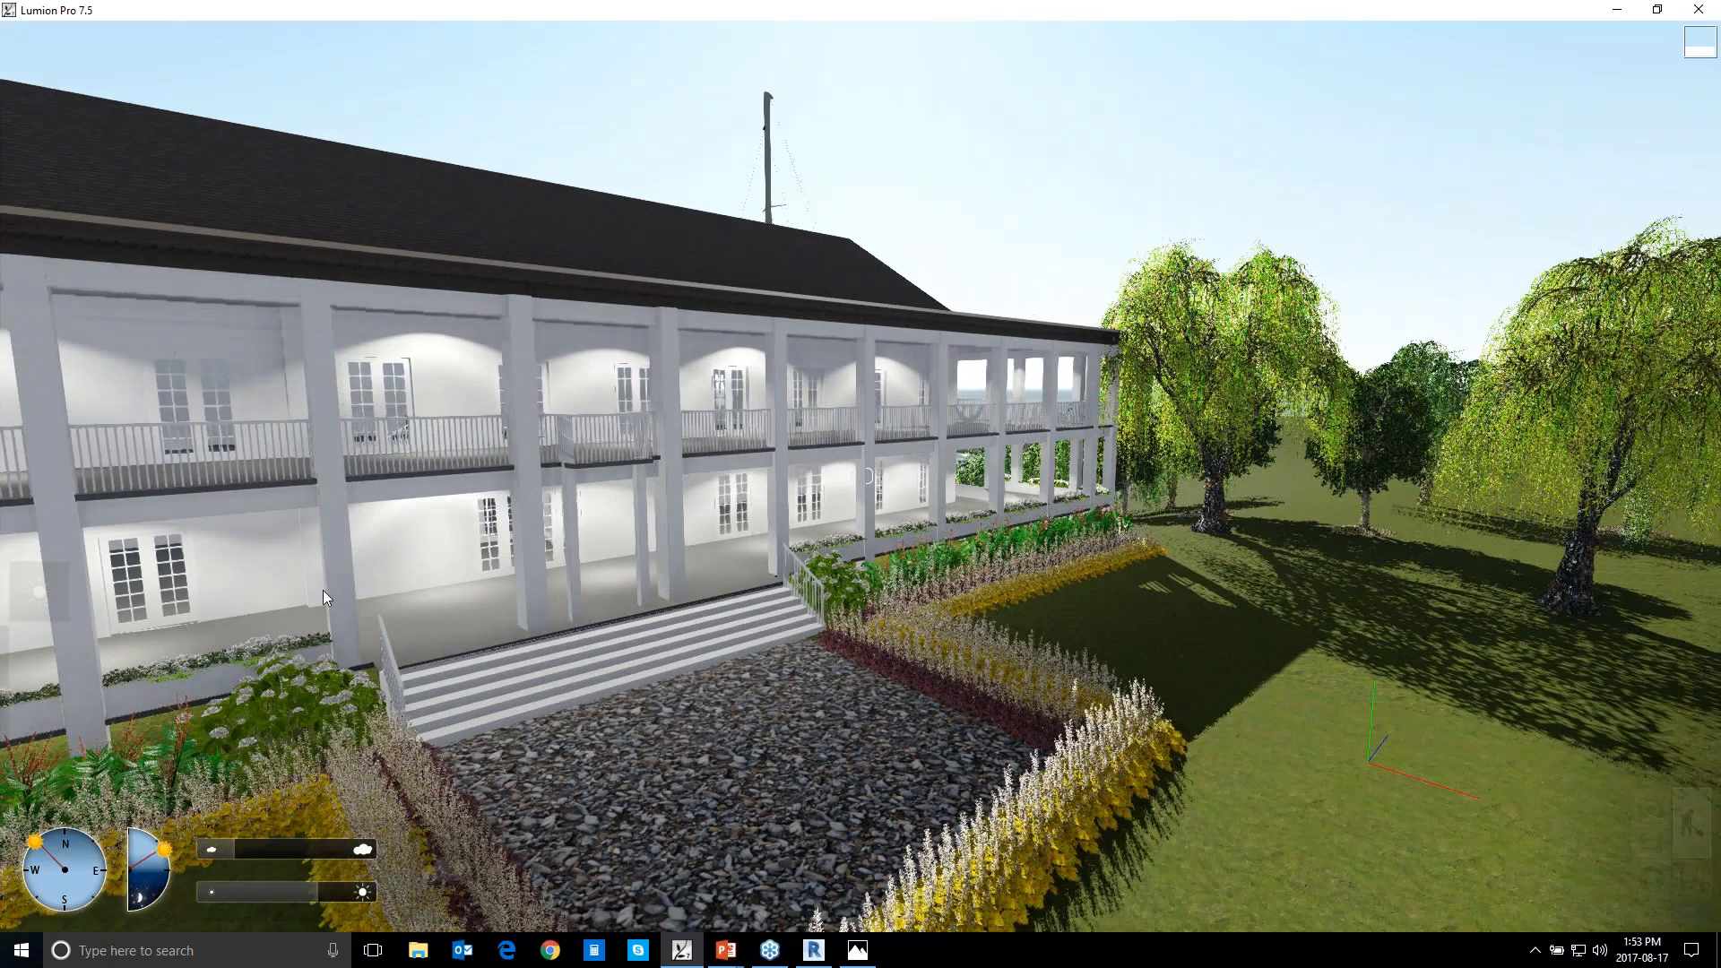
scroll(636, 767, "down", 2)
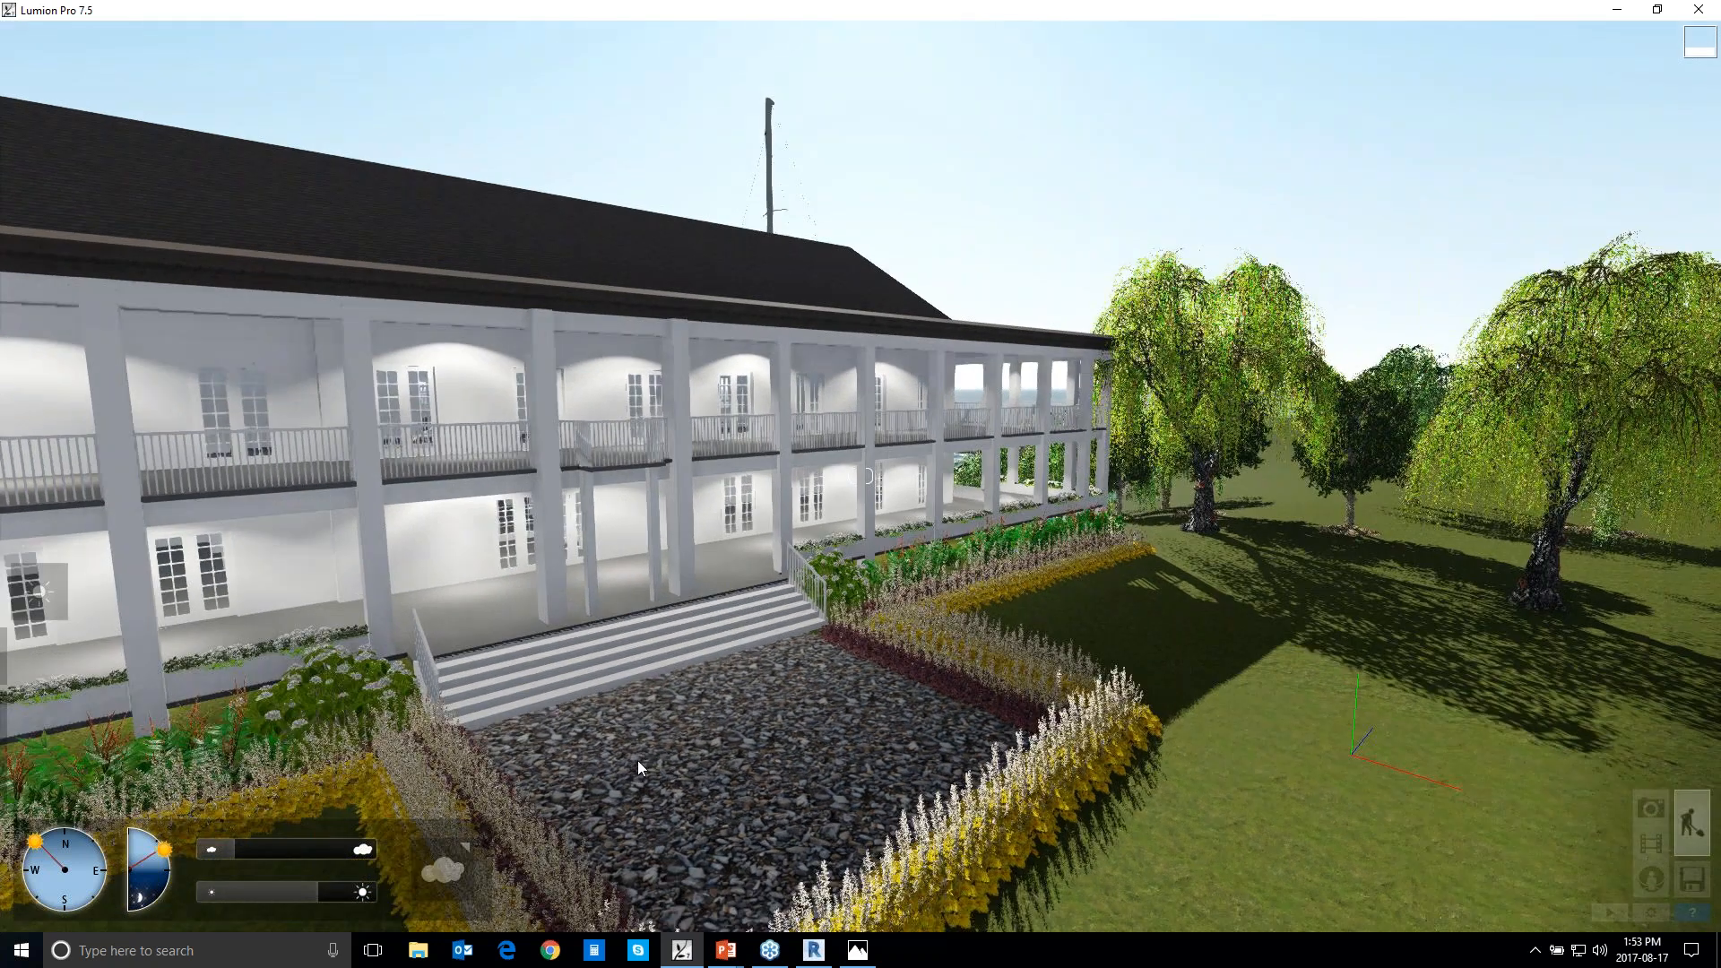
scroll(637, 763, "down", 1)
Open the clubhouse reference photo from the Lumion Webinar folder on the Desktop, look it over and return to the Lumion scene
left_click(420, 950)
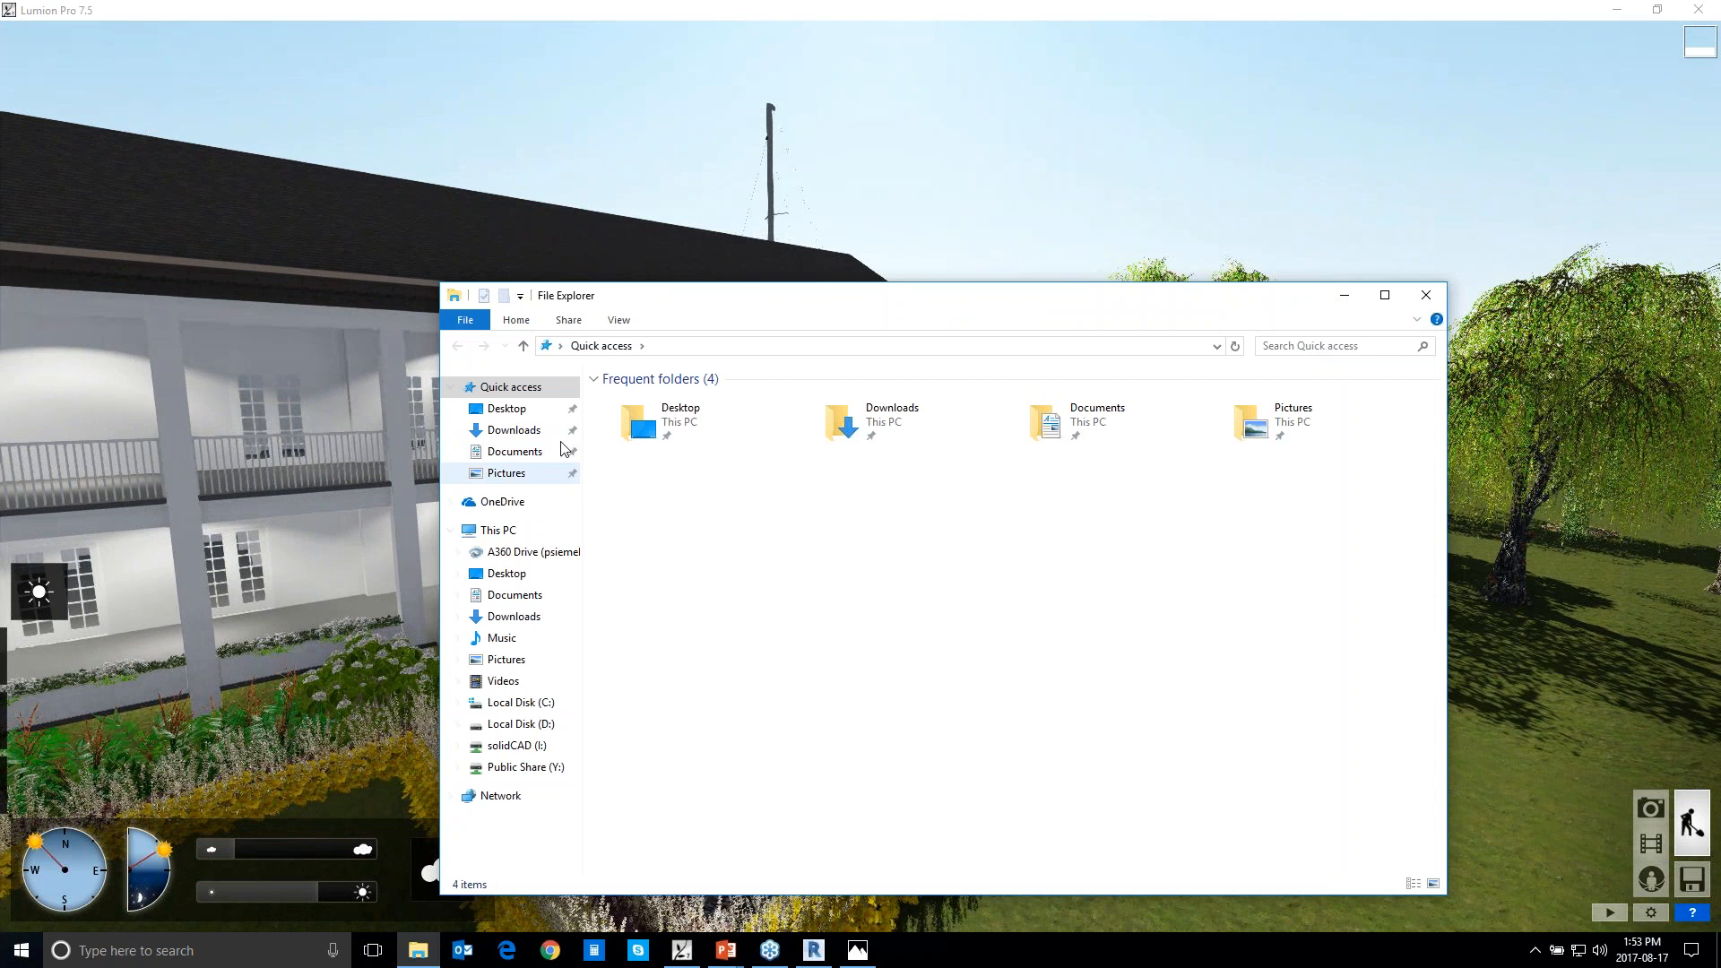
left_click(507, 408)
double_click(655, 448)
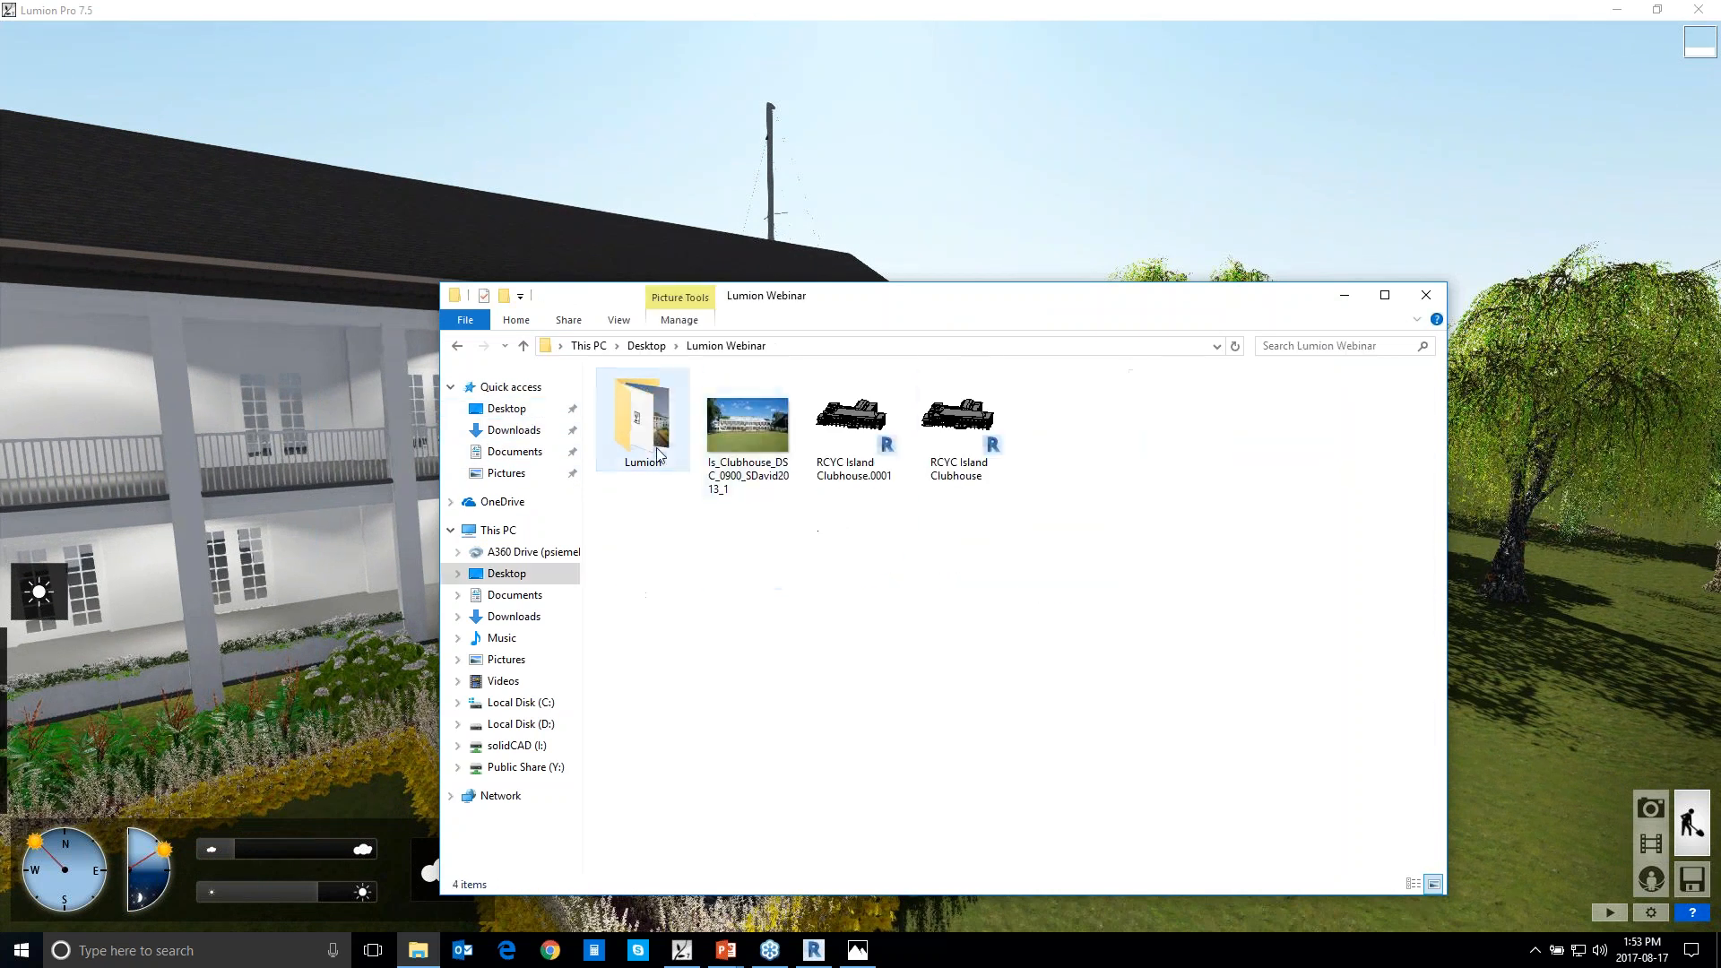
double_click(747, 428)
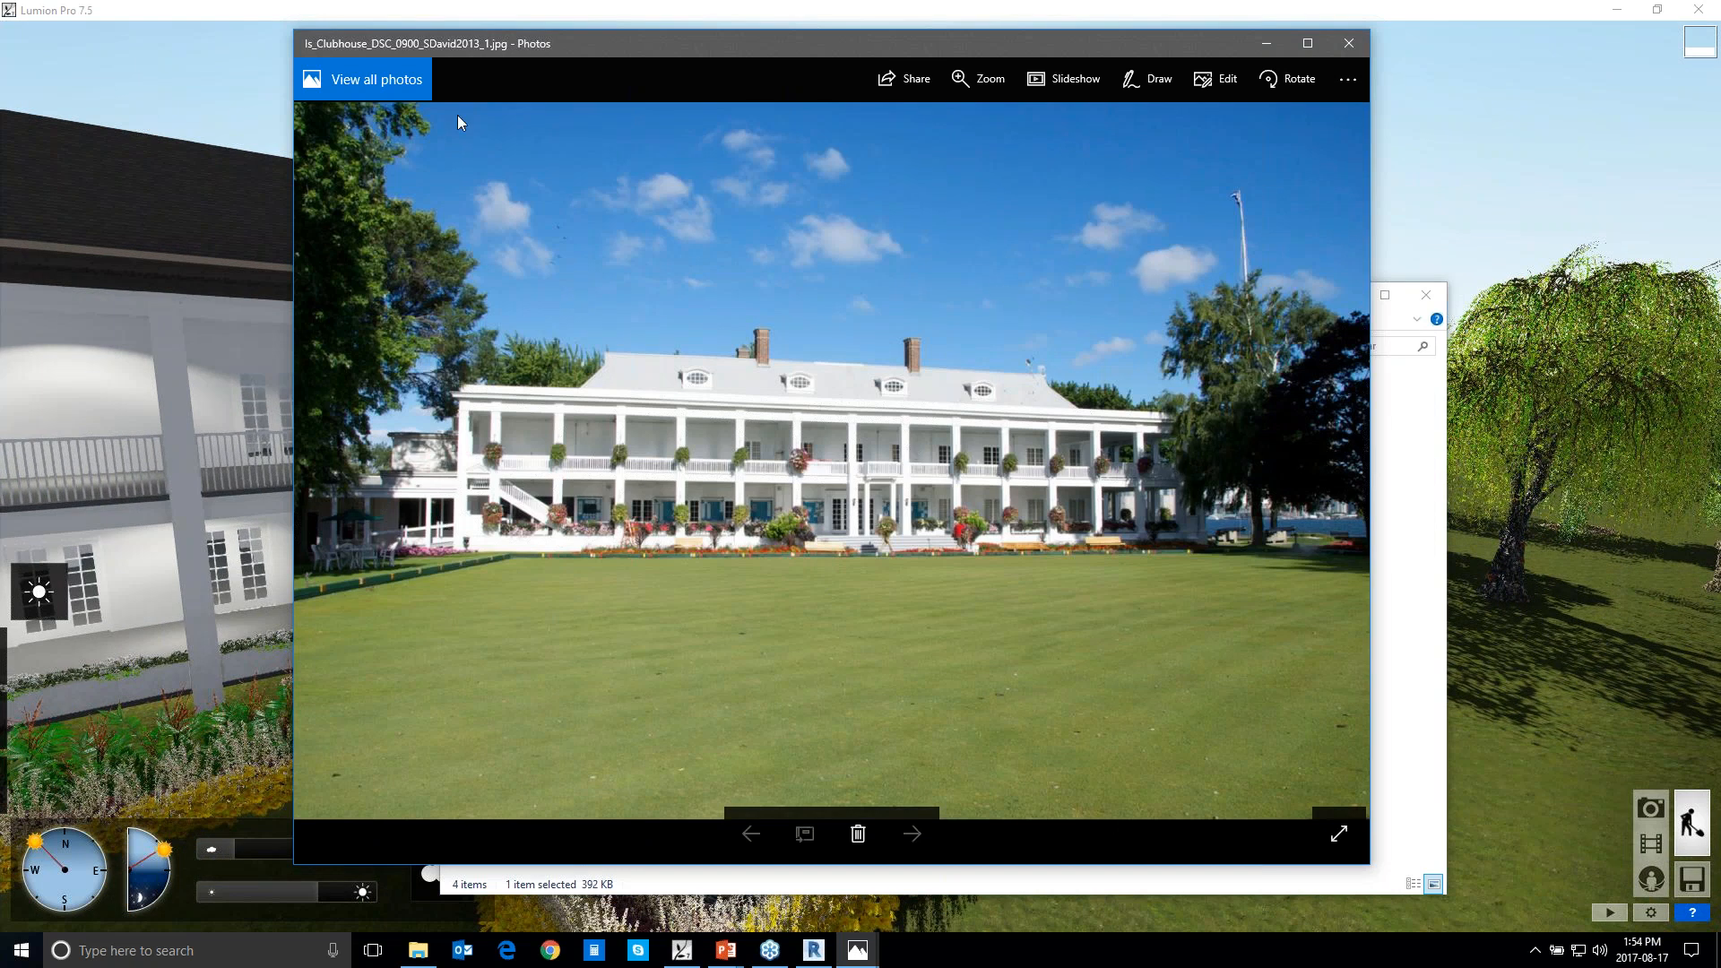
left_click(207, 113)
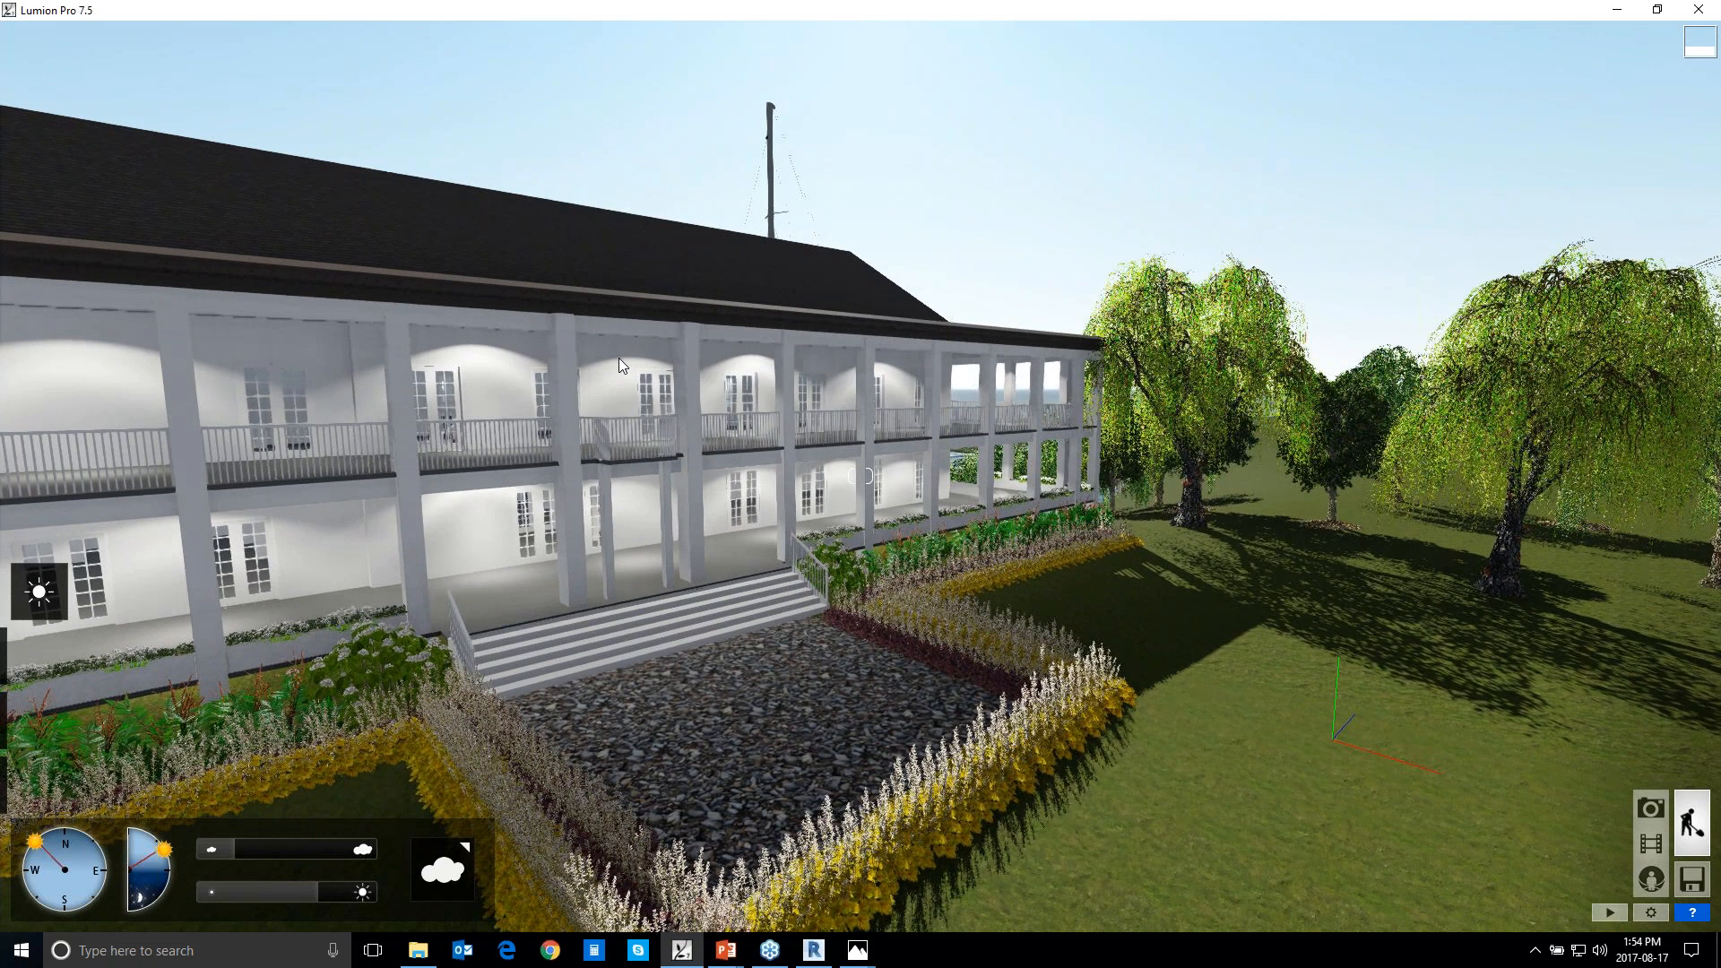
Examine the clubhouse's front facade, entrance stairs and flower beds from a slightly different height
key("e")
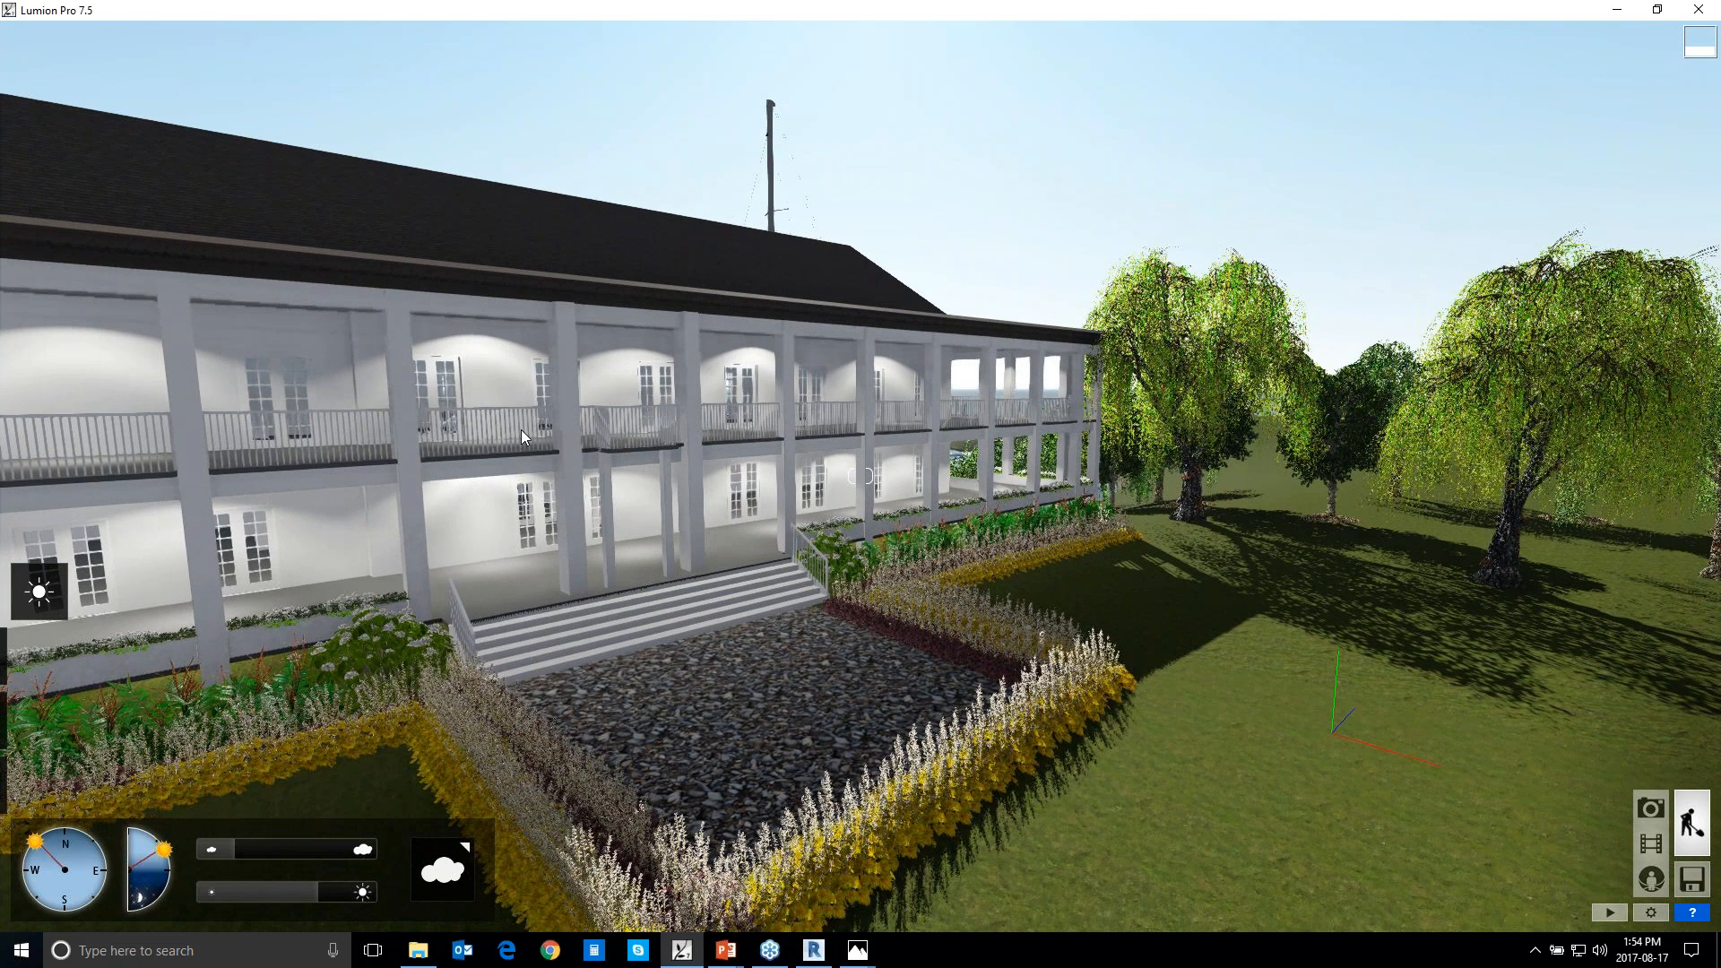
key("e")
key("e")
key("e")
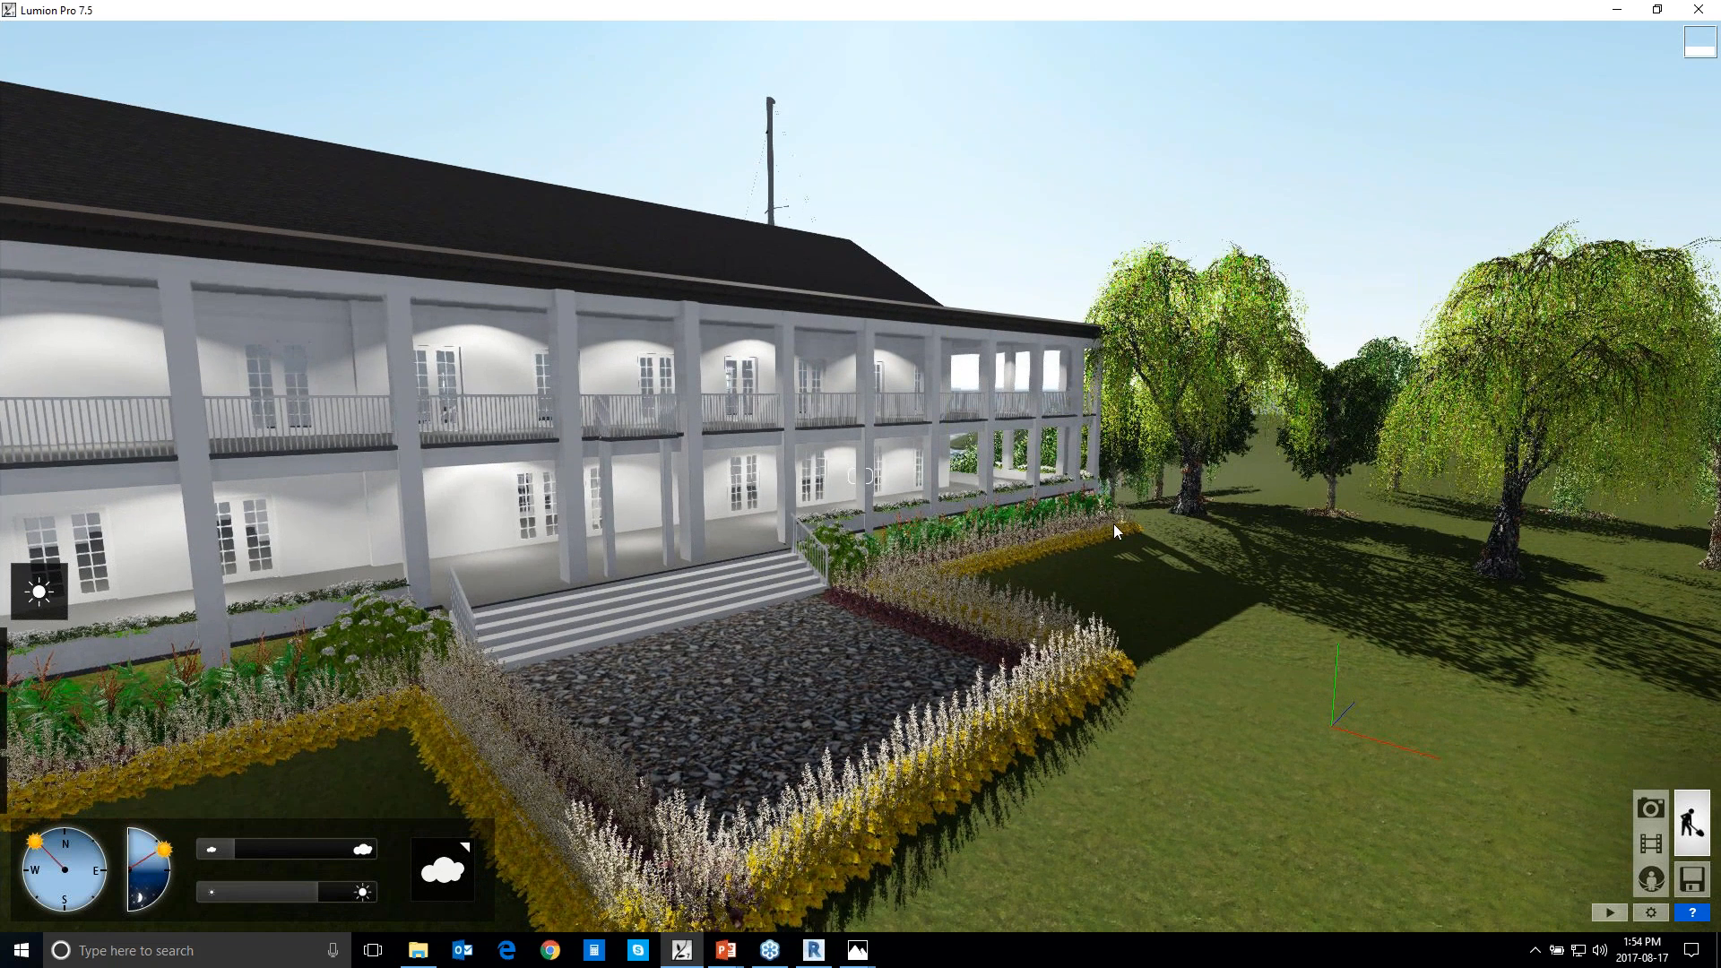
key("e")
key("e")
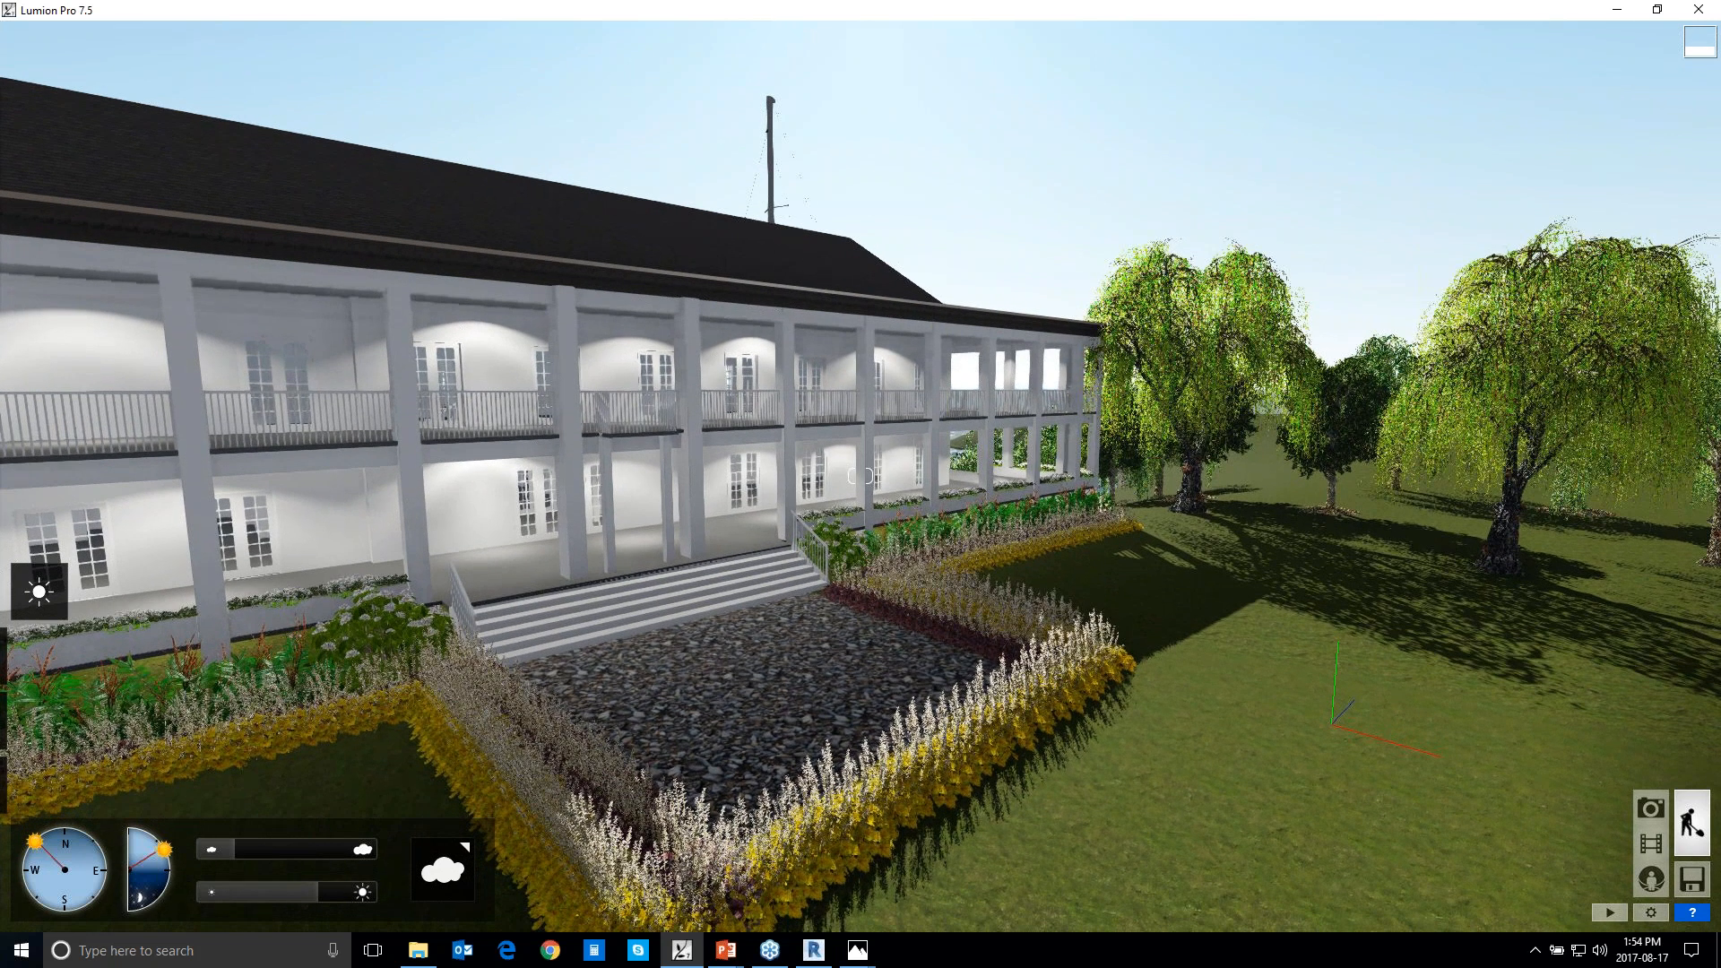
key("s")
Lower the sun height until the clubhouse scene is shown at night with its lights glowing
right_click_drag(800, 690, 1008, 511)
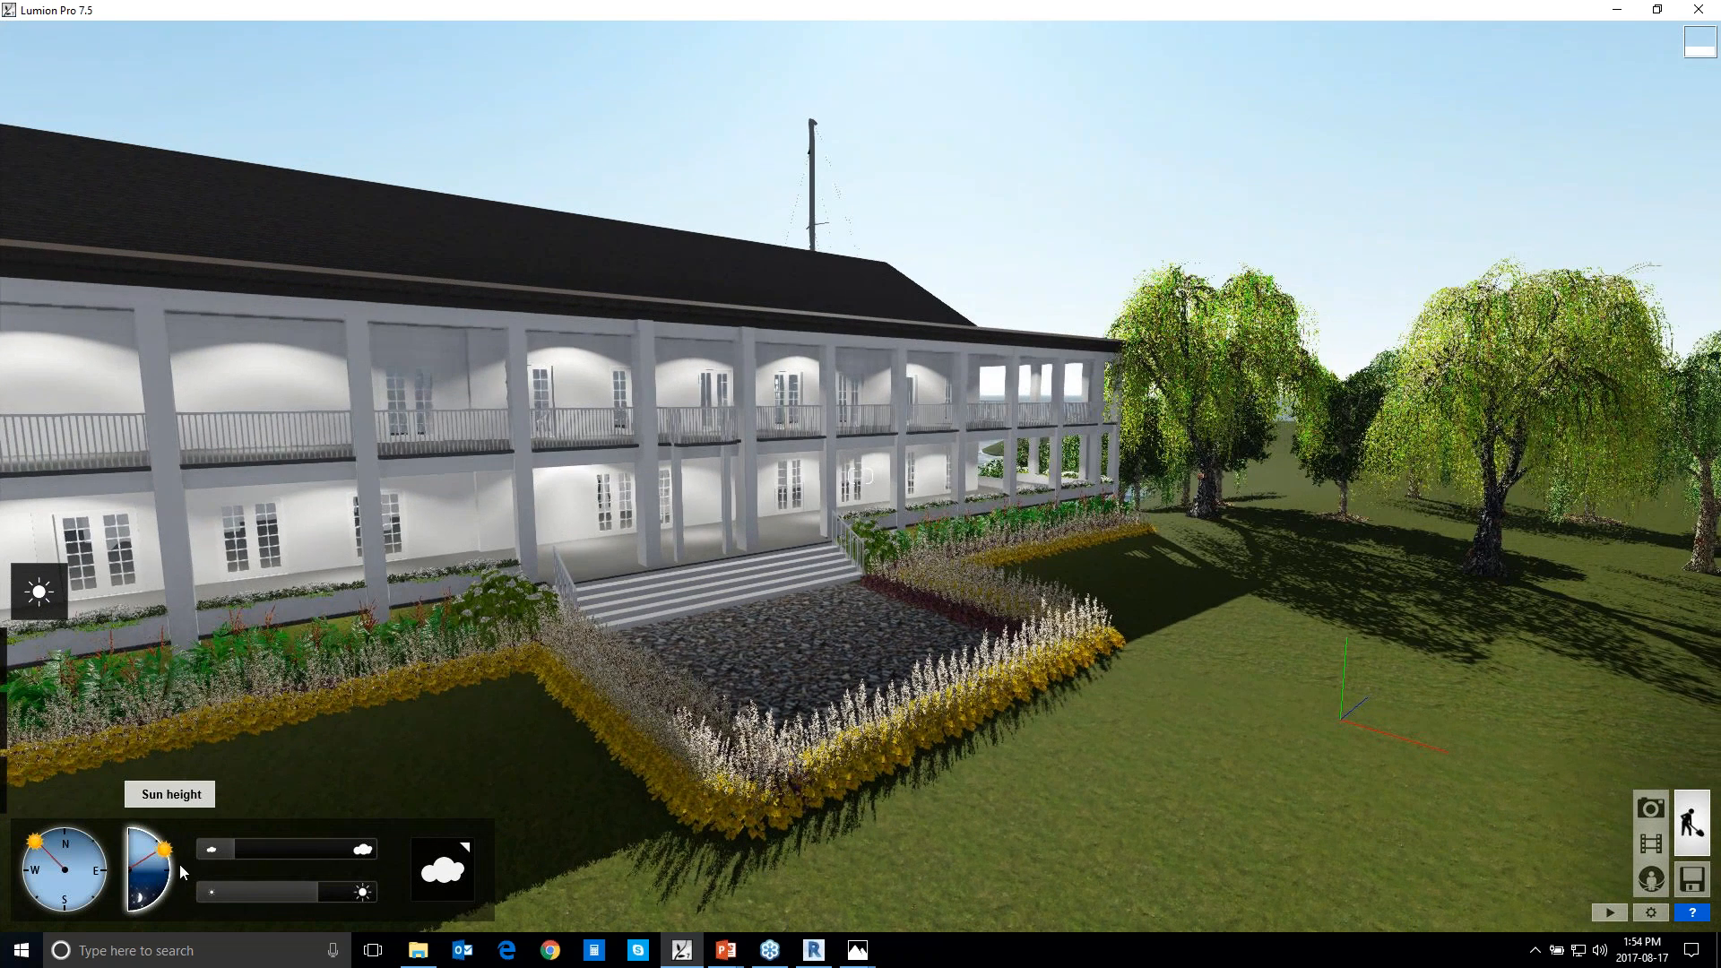
mouse_move(661, 760)
left_mouse_down()
mouse_move(970, 563)
mouse_move(872, 702)
mouse_move(792, 615)
mouse_move(411, 861)
left_mouse_up()
left_click_drag(167, 880, 168, 894)
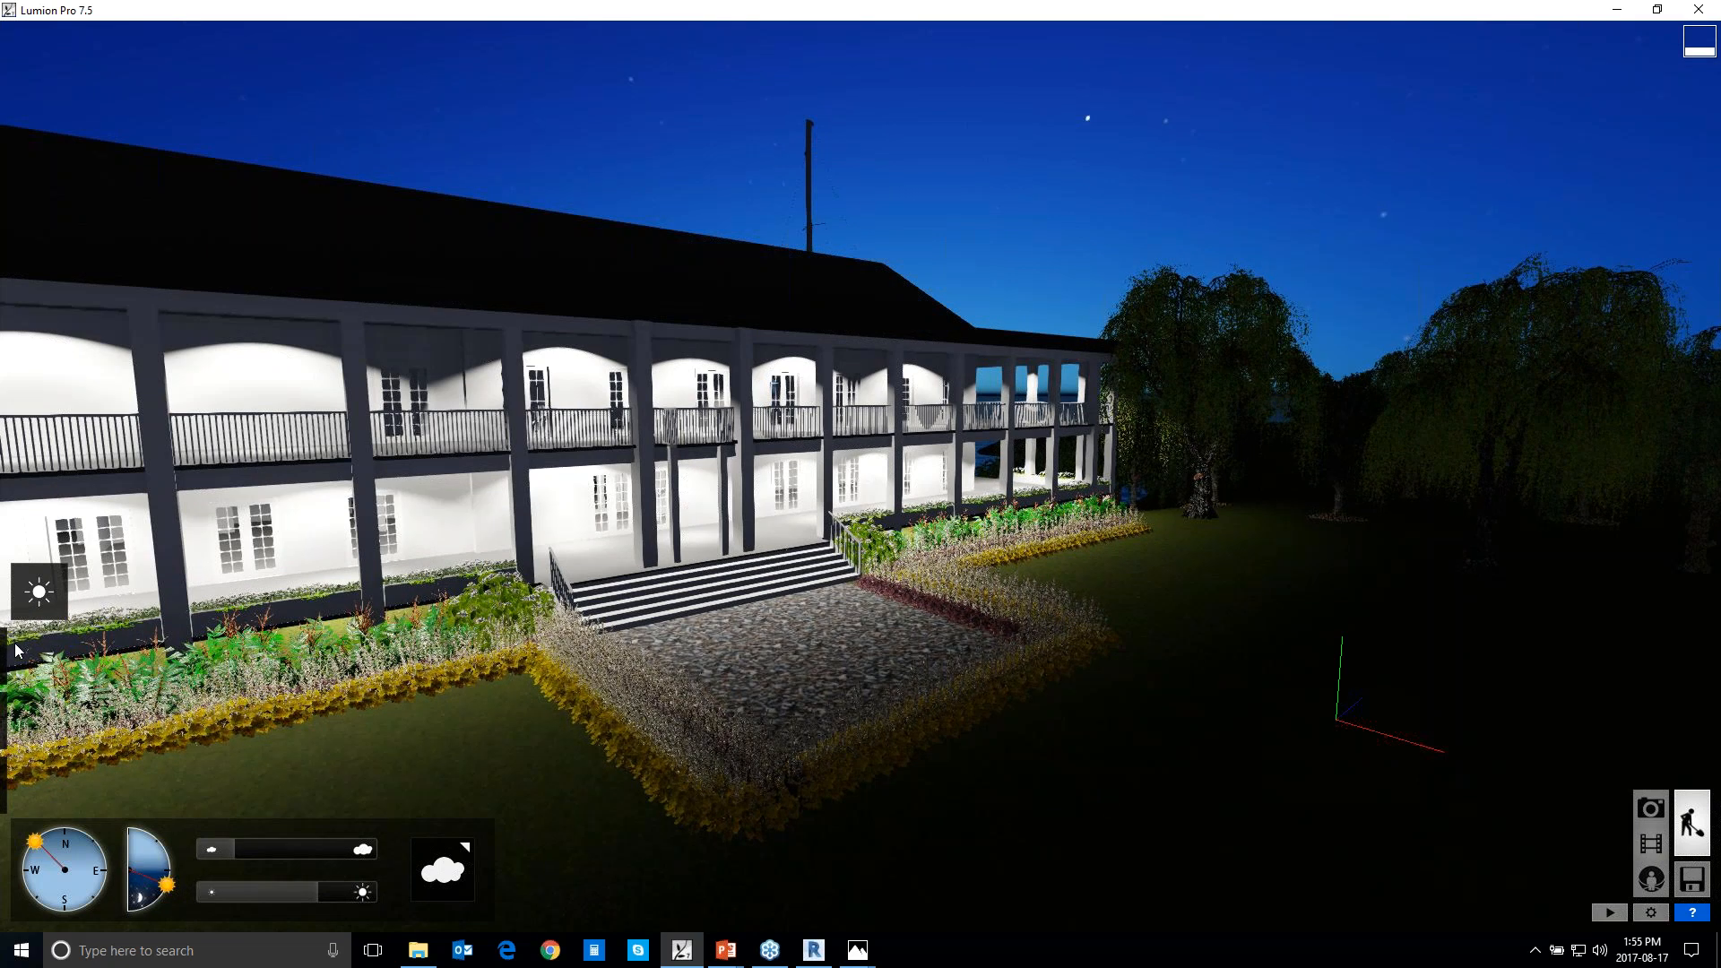
Browse the Nature Library's categories, including trees, palms, grass, plants, rocks, clusters and leaves, ending on the large leaf trees
mouse_move(4, 672)
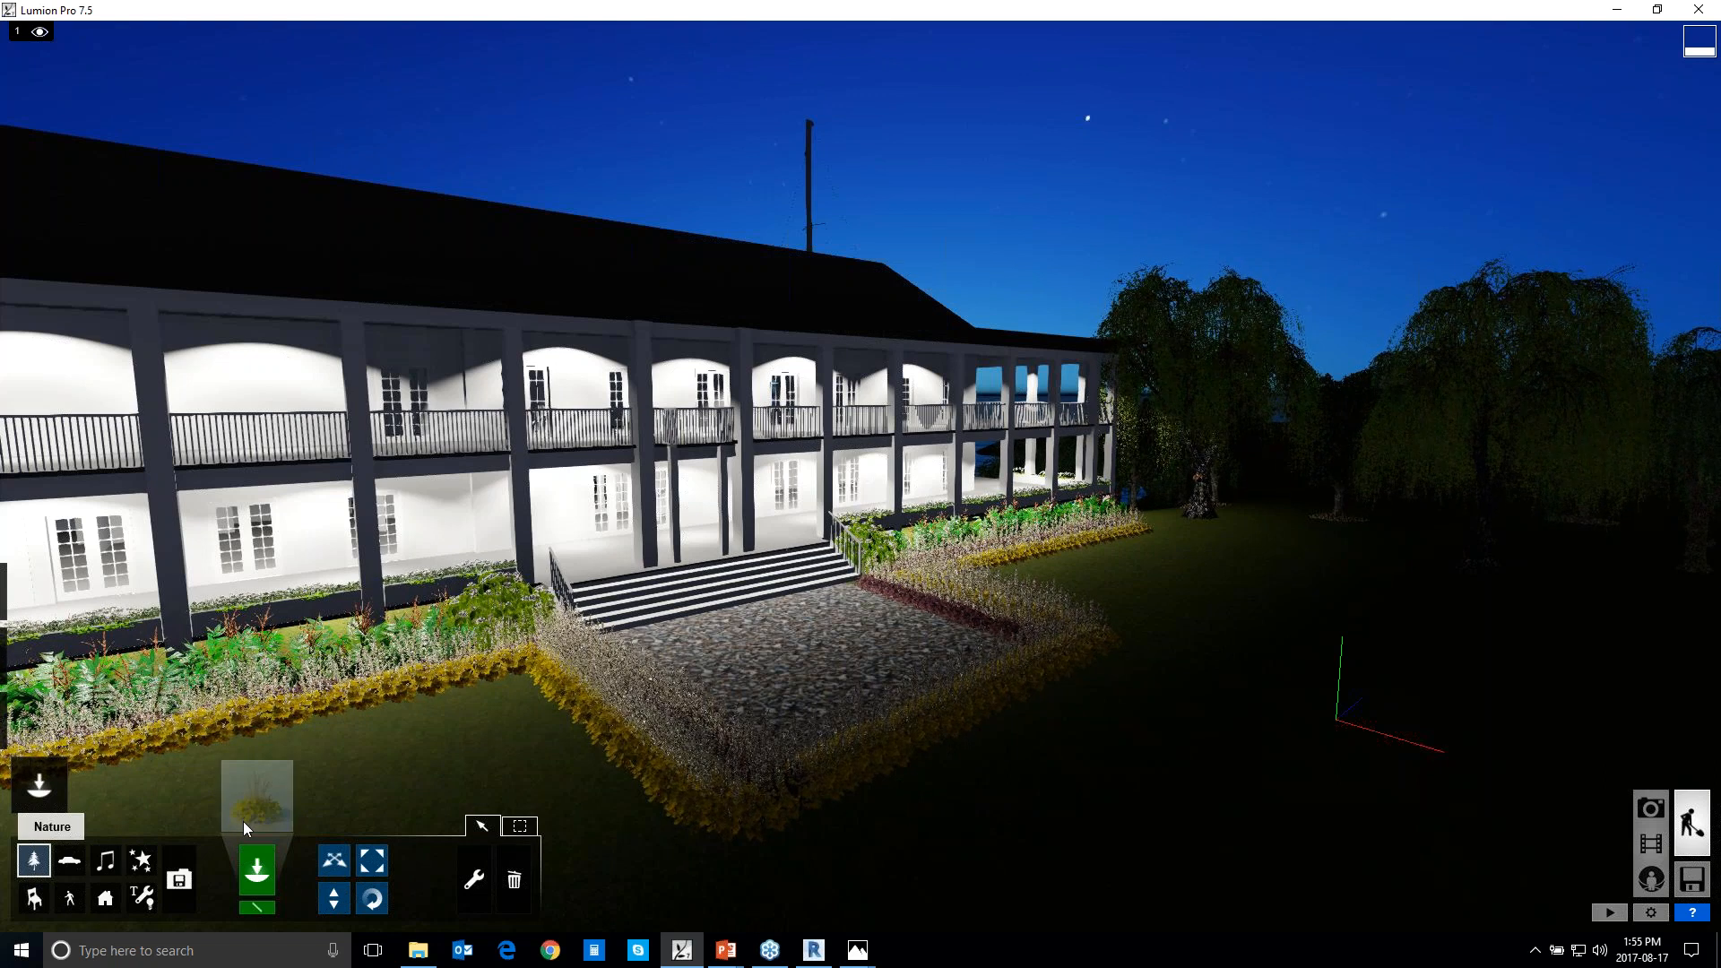
left_click(257, 795)
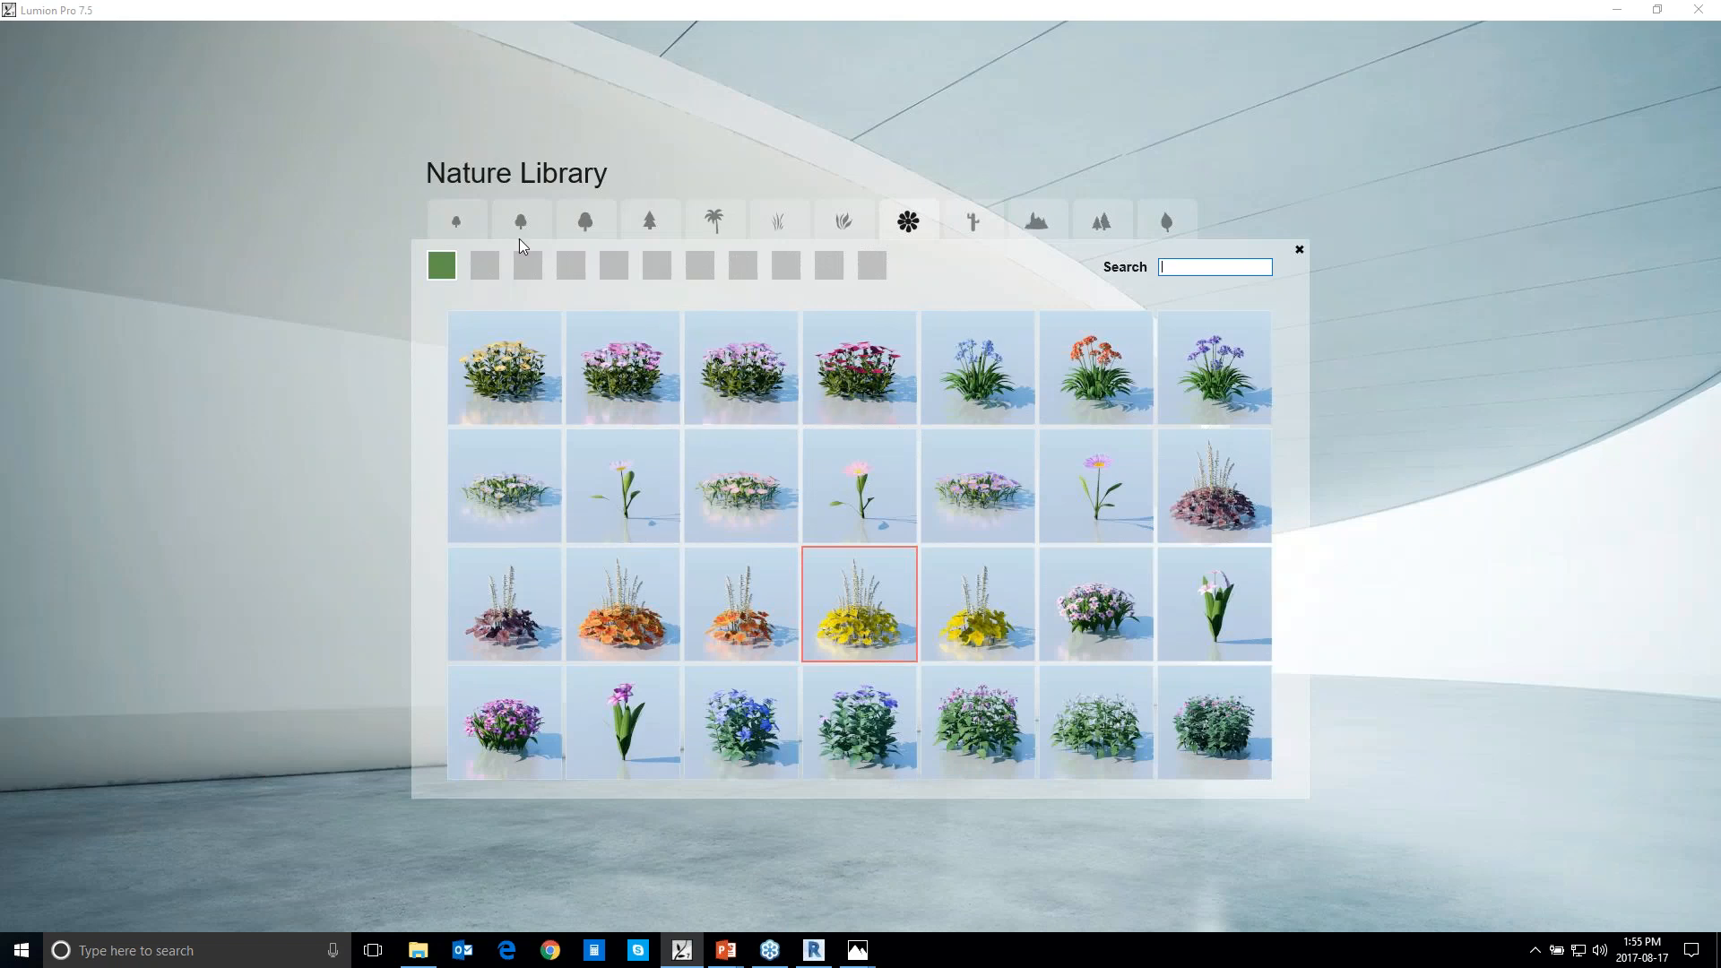
left_click(467, 228)
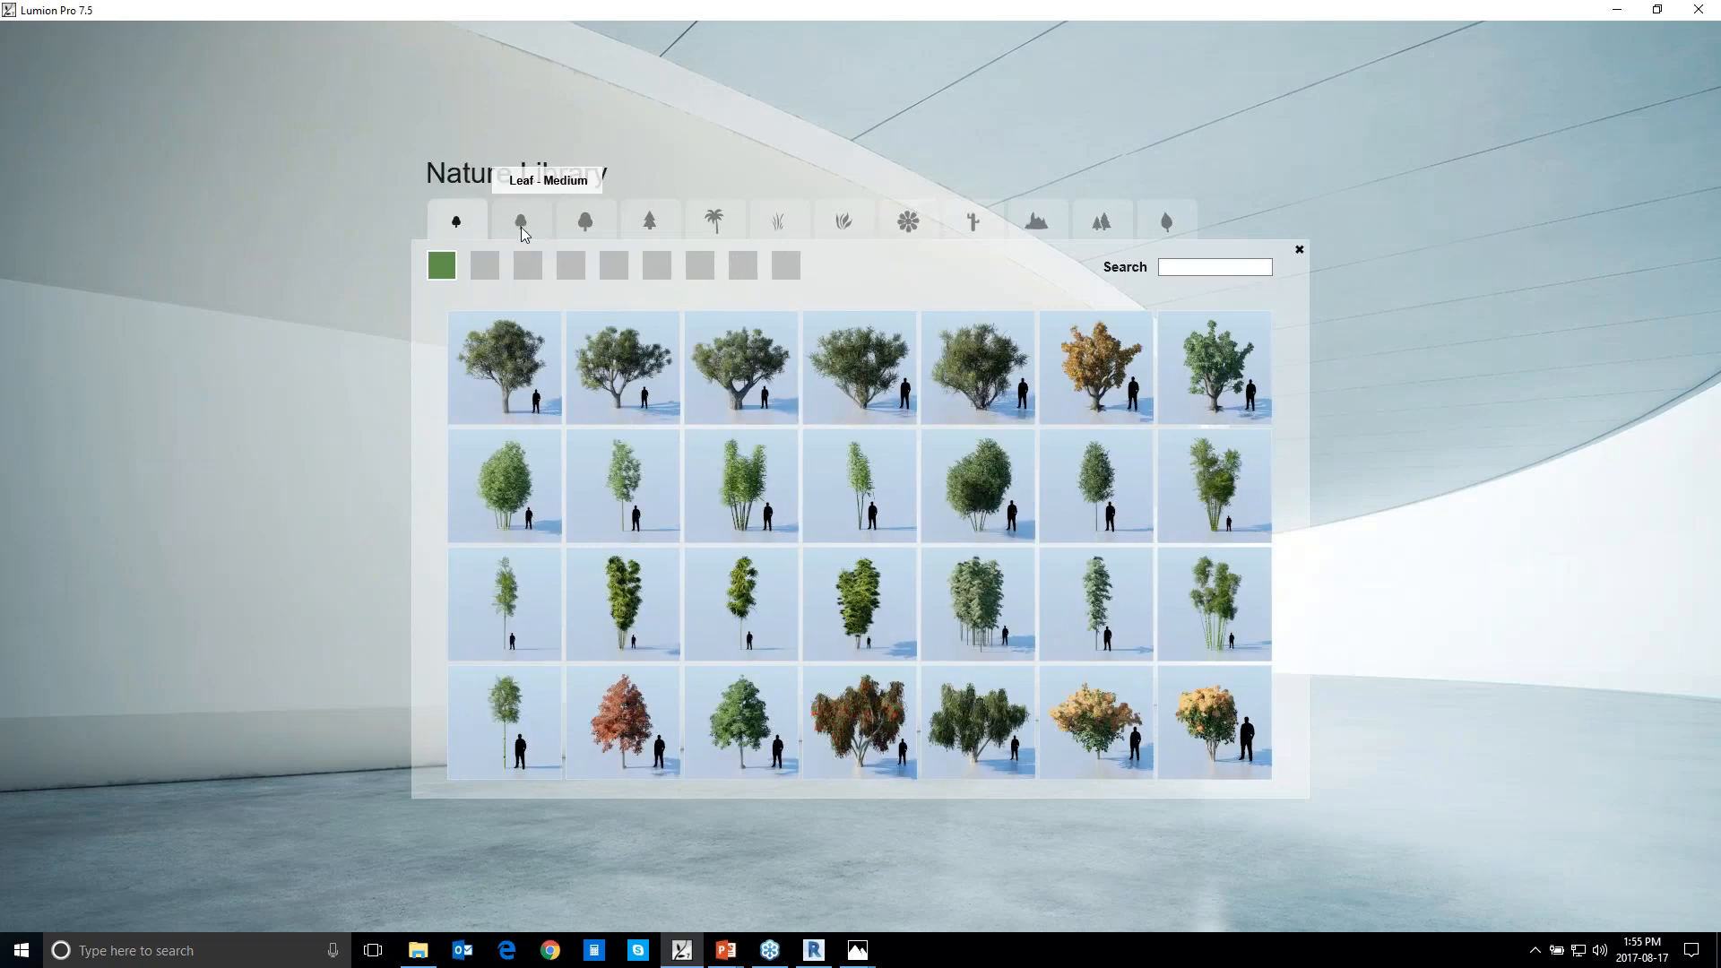
left_click(612, 223)
left_click(664, 223)
left_click(704, 224)
left_click(779, 226)
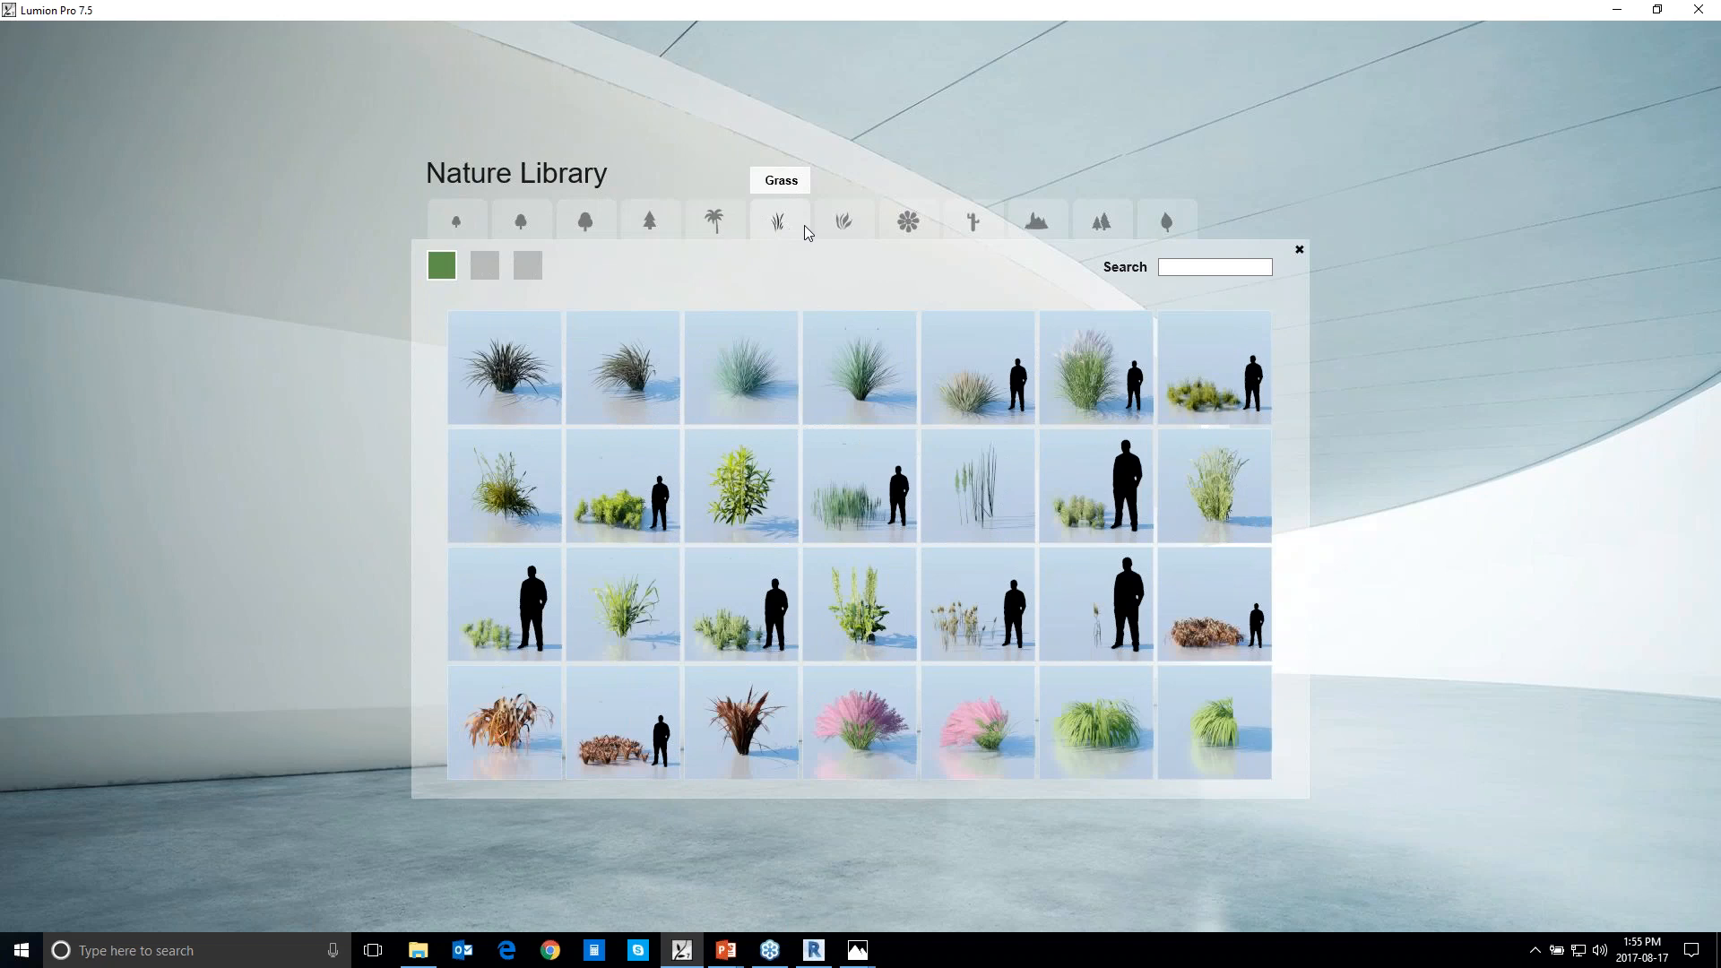
left_click(841, 231)
left_click(983, 230)
left_click(1037, 224)
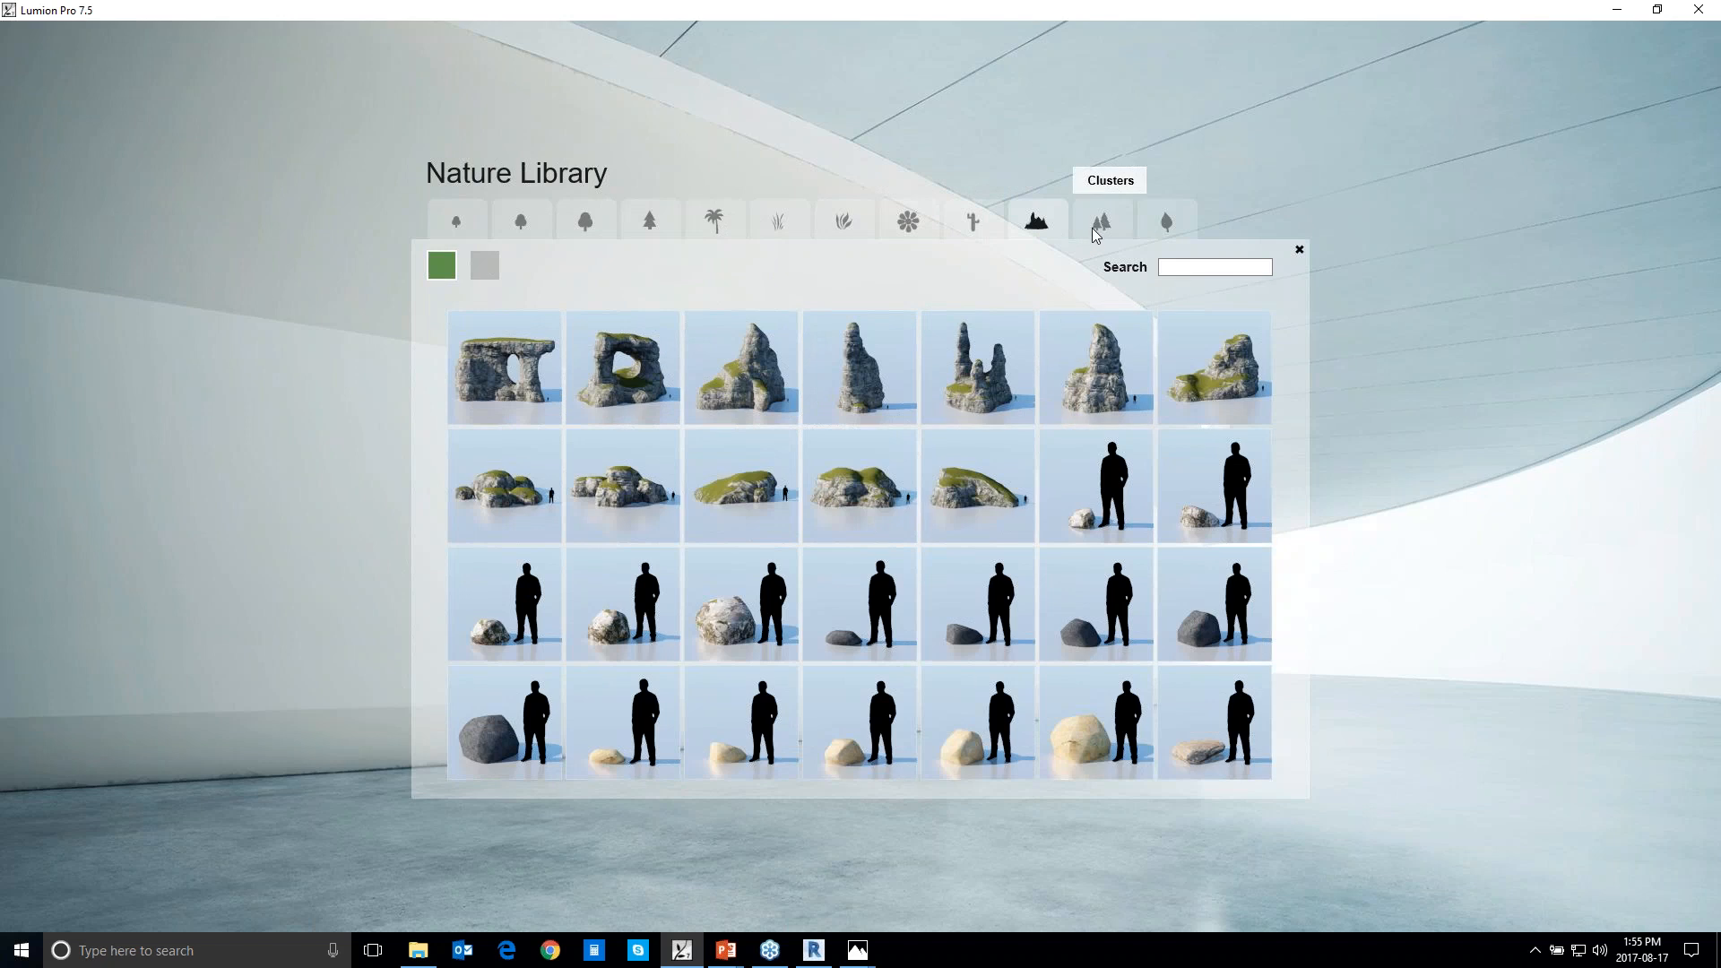
left_click(1132, 220)
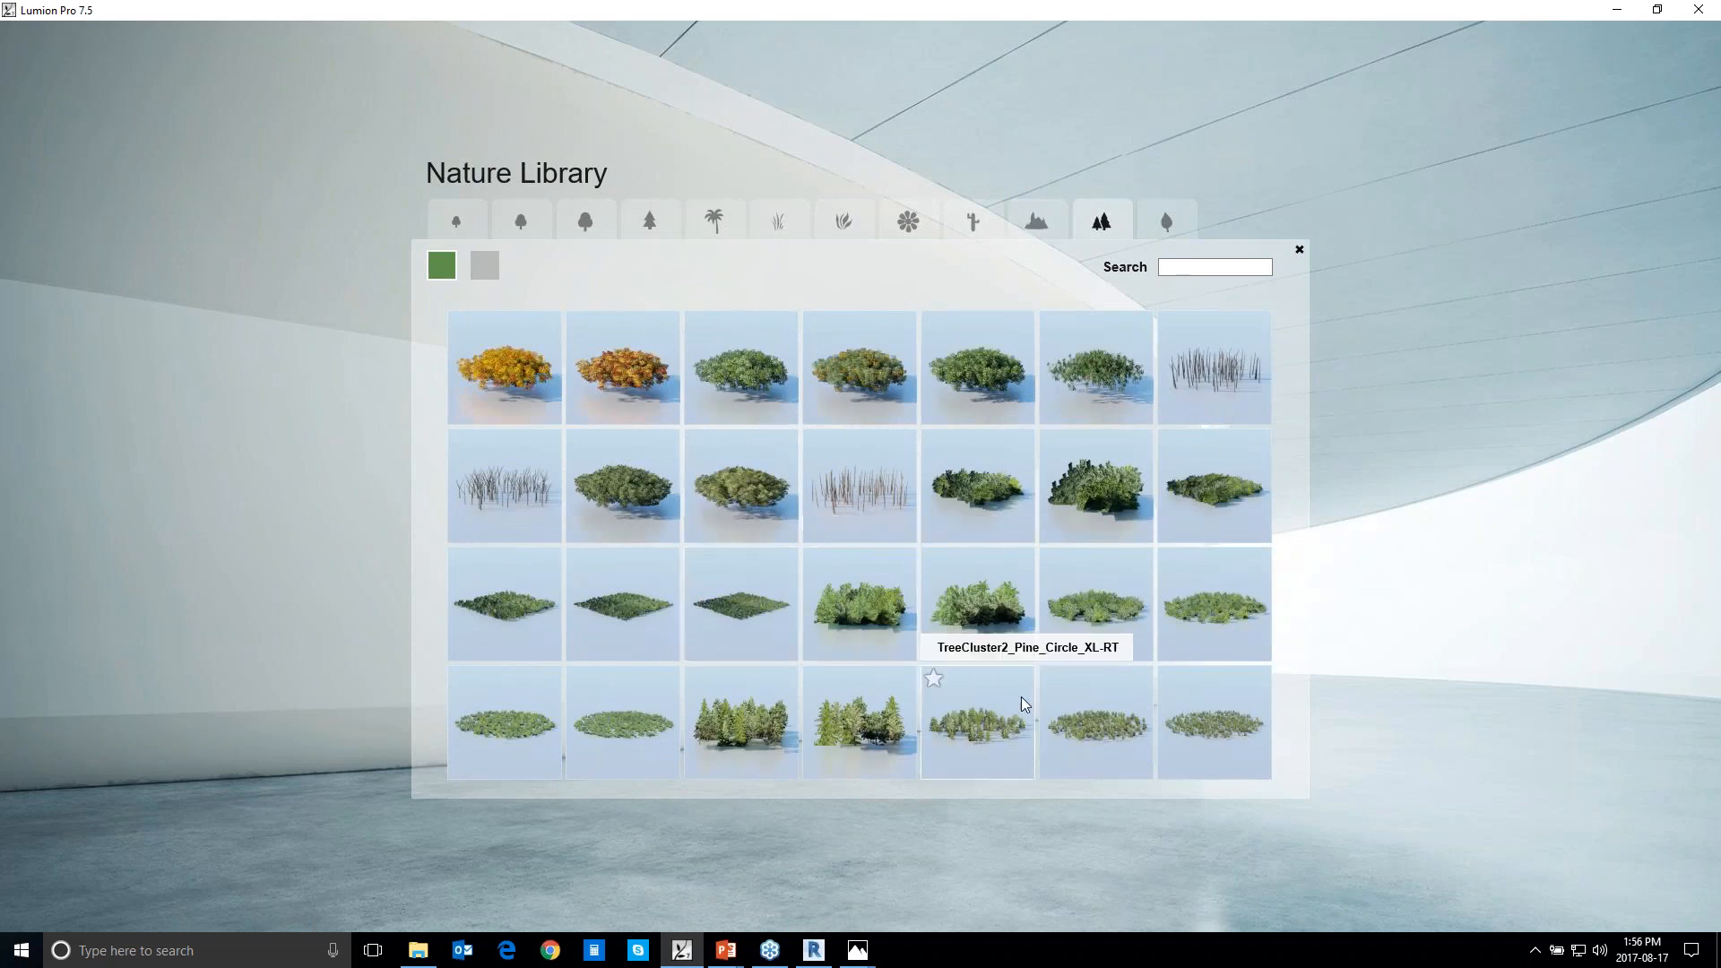
left_click(1166, 222)
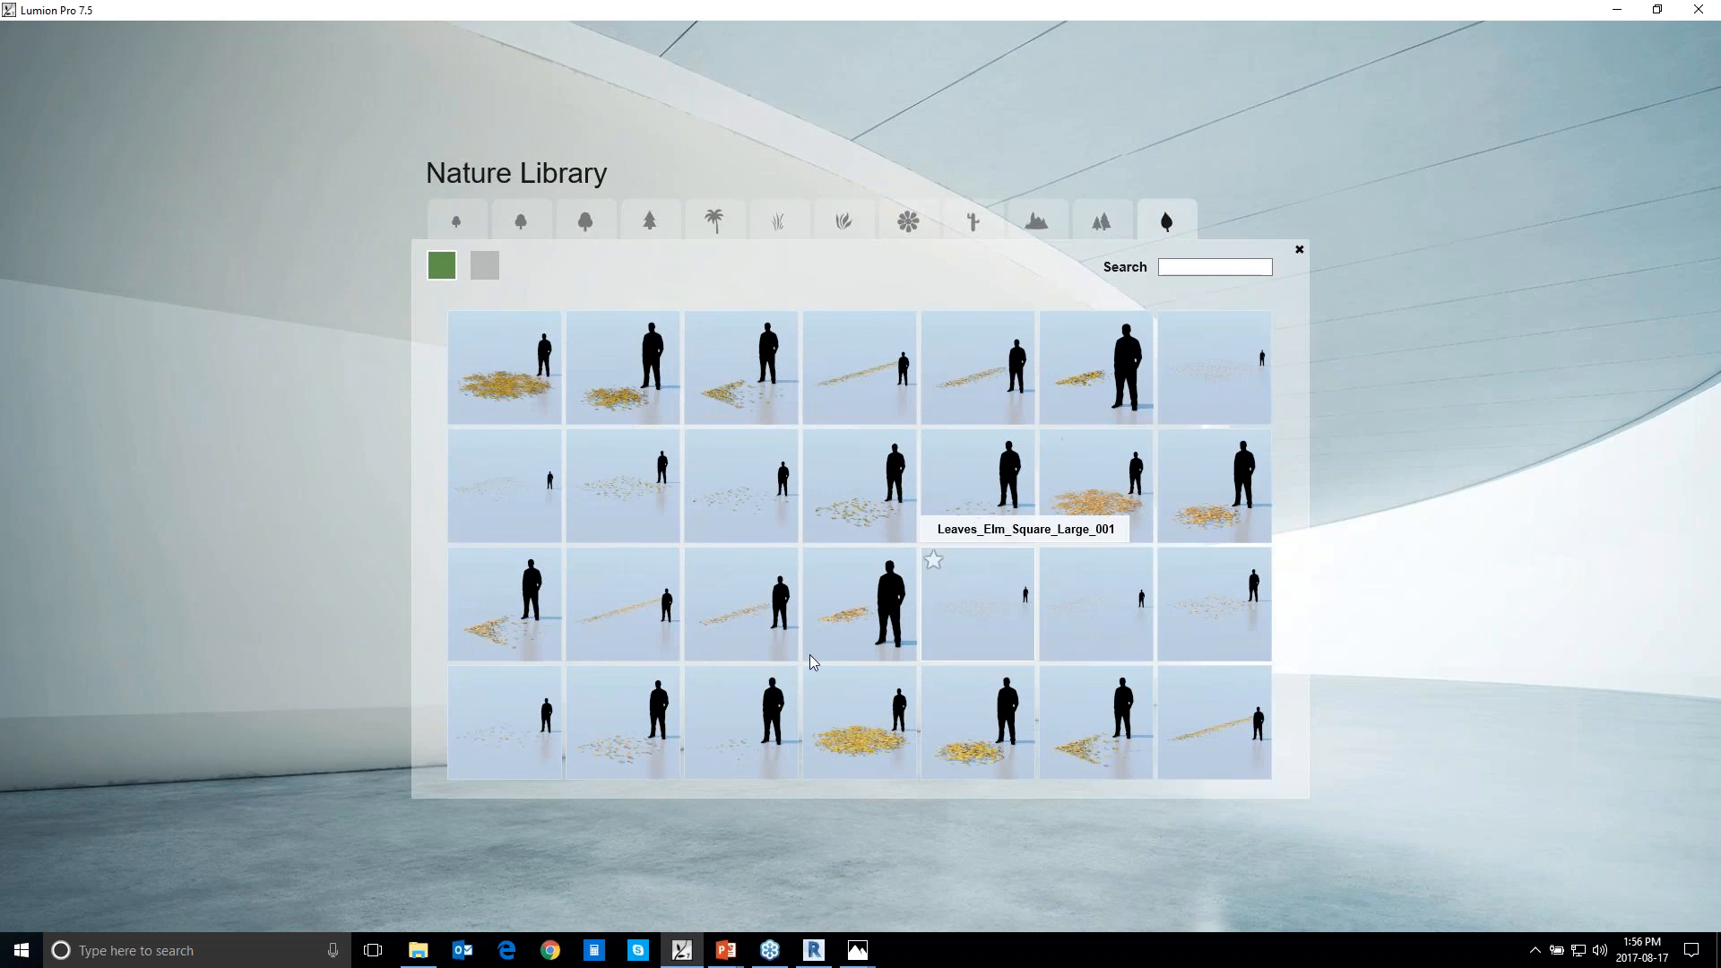
left_click(484, 265)
left_click(597, 231)
Search the Nature Library for "maple" and look through all pages of the results
left_click(1215, 267)
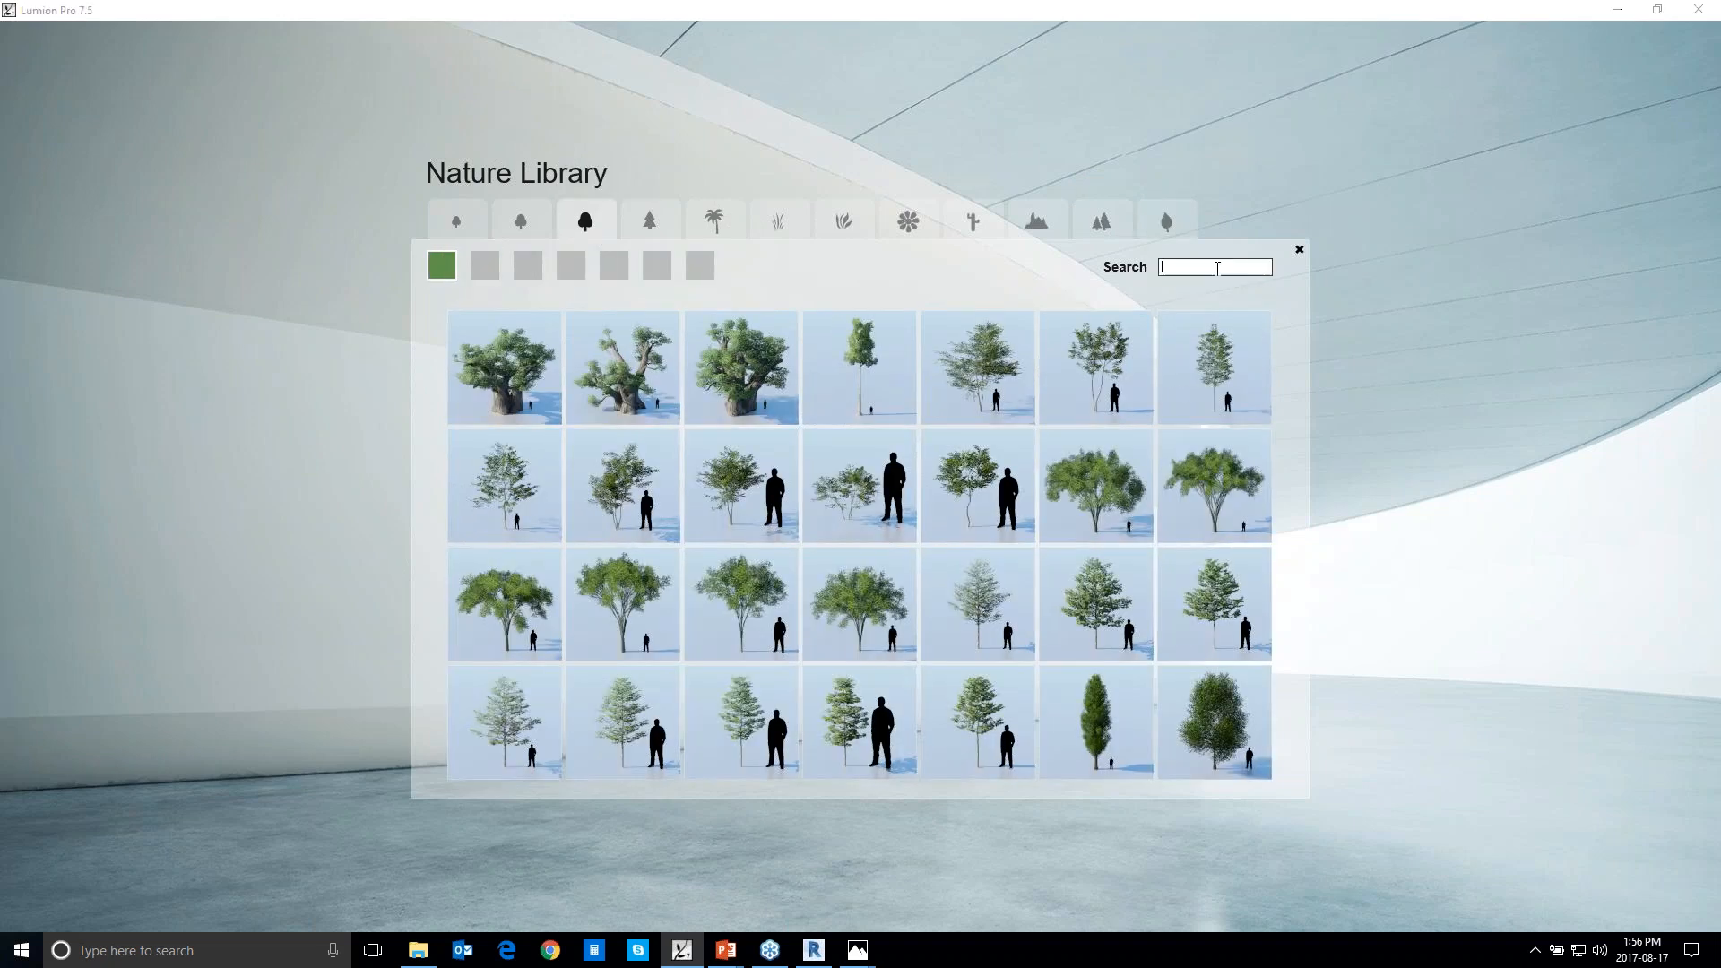
type("maple")
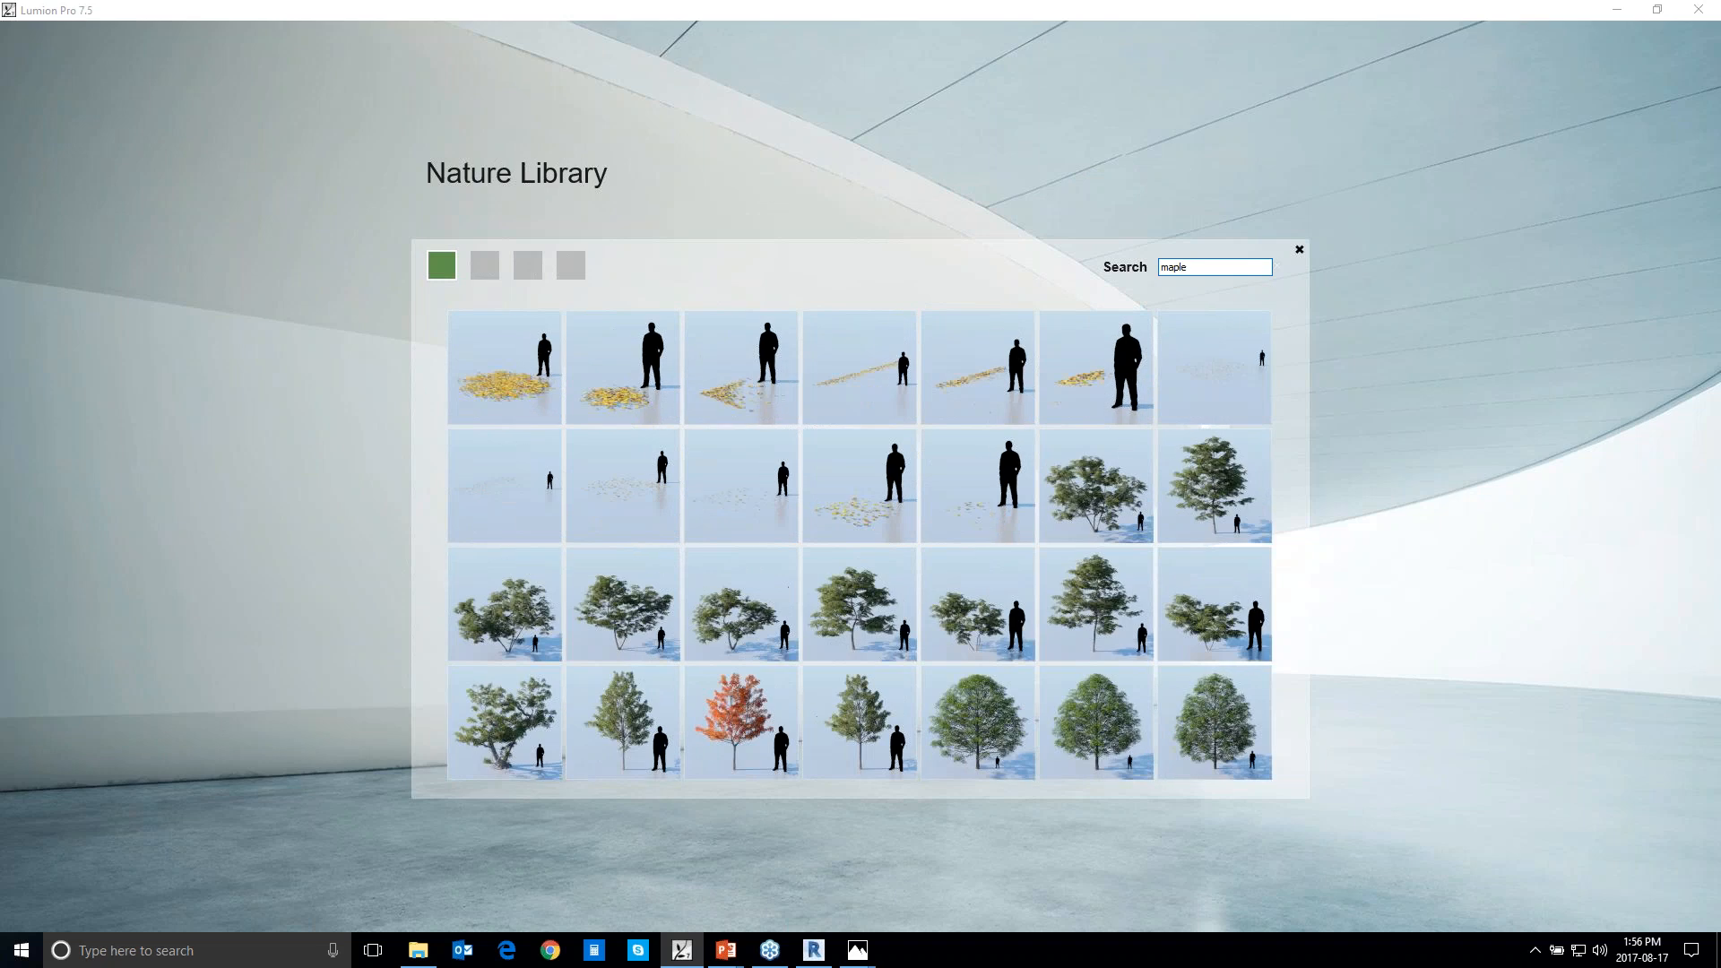
left_click(489, 267)
left_click(528, 266)
left_click(570, 266)
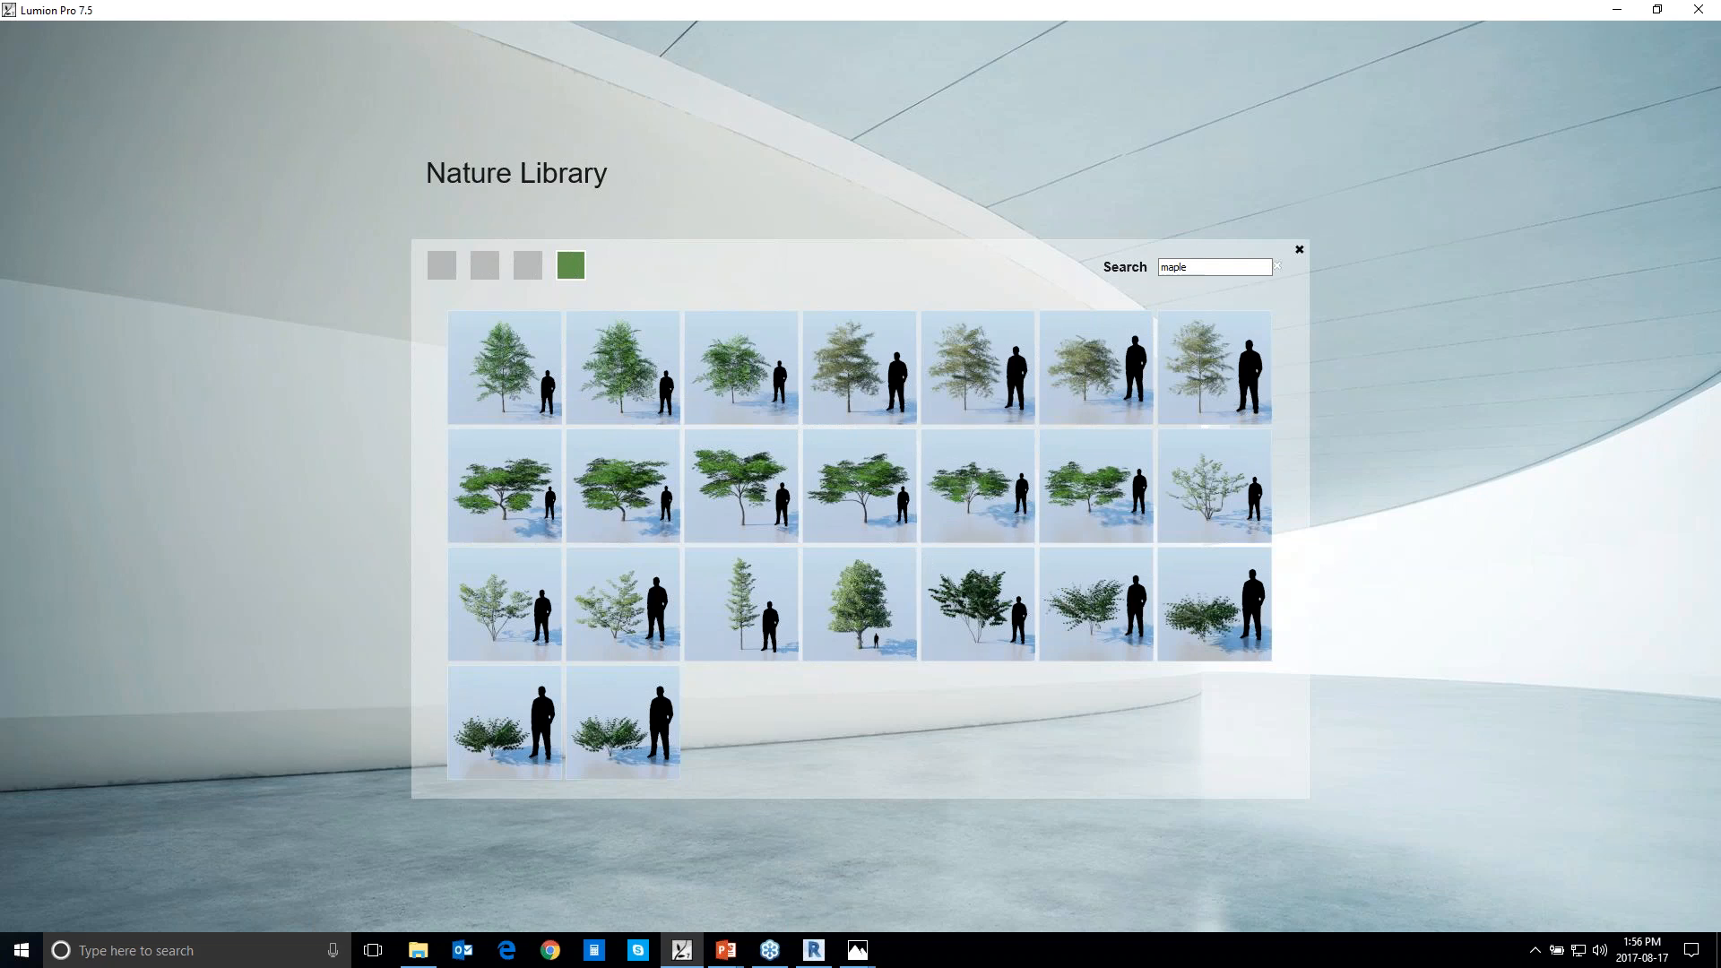
Search the Nature Library for "willow", then close the library without choosing a plant
left_click_drag(1201, 267, 1160, 267)
type("willow")
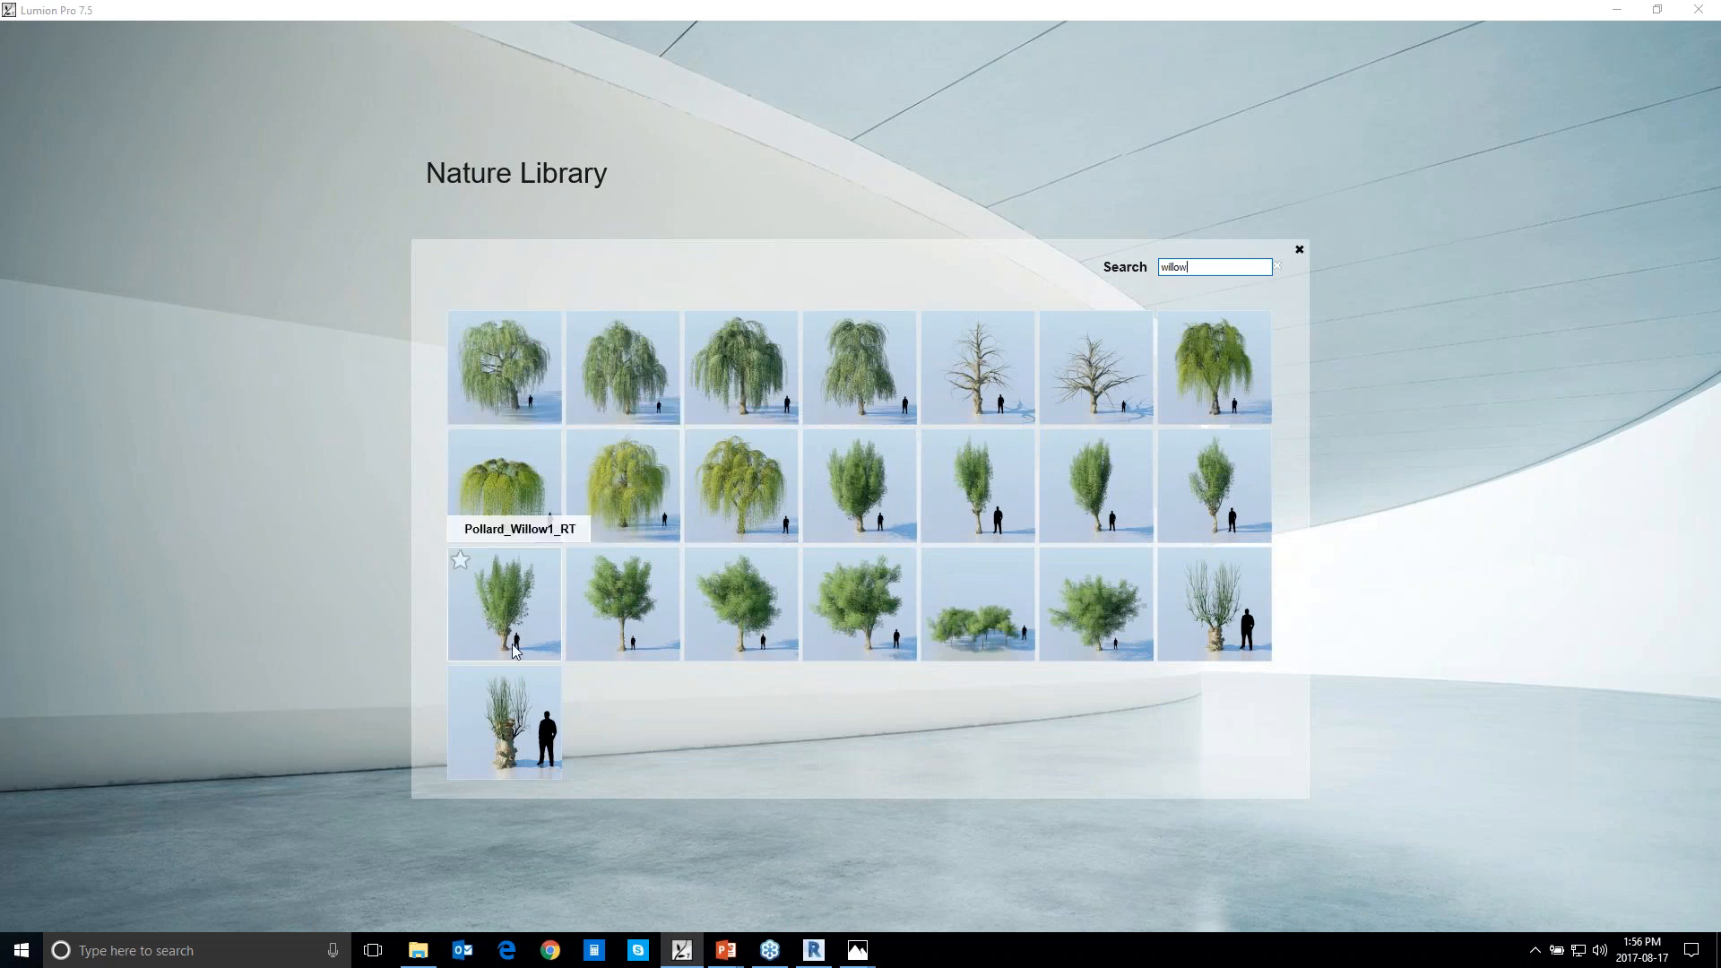
left_click(1300, 251)
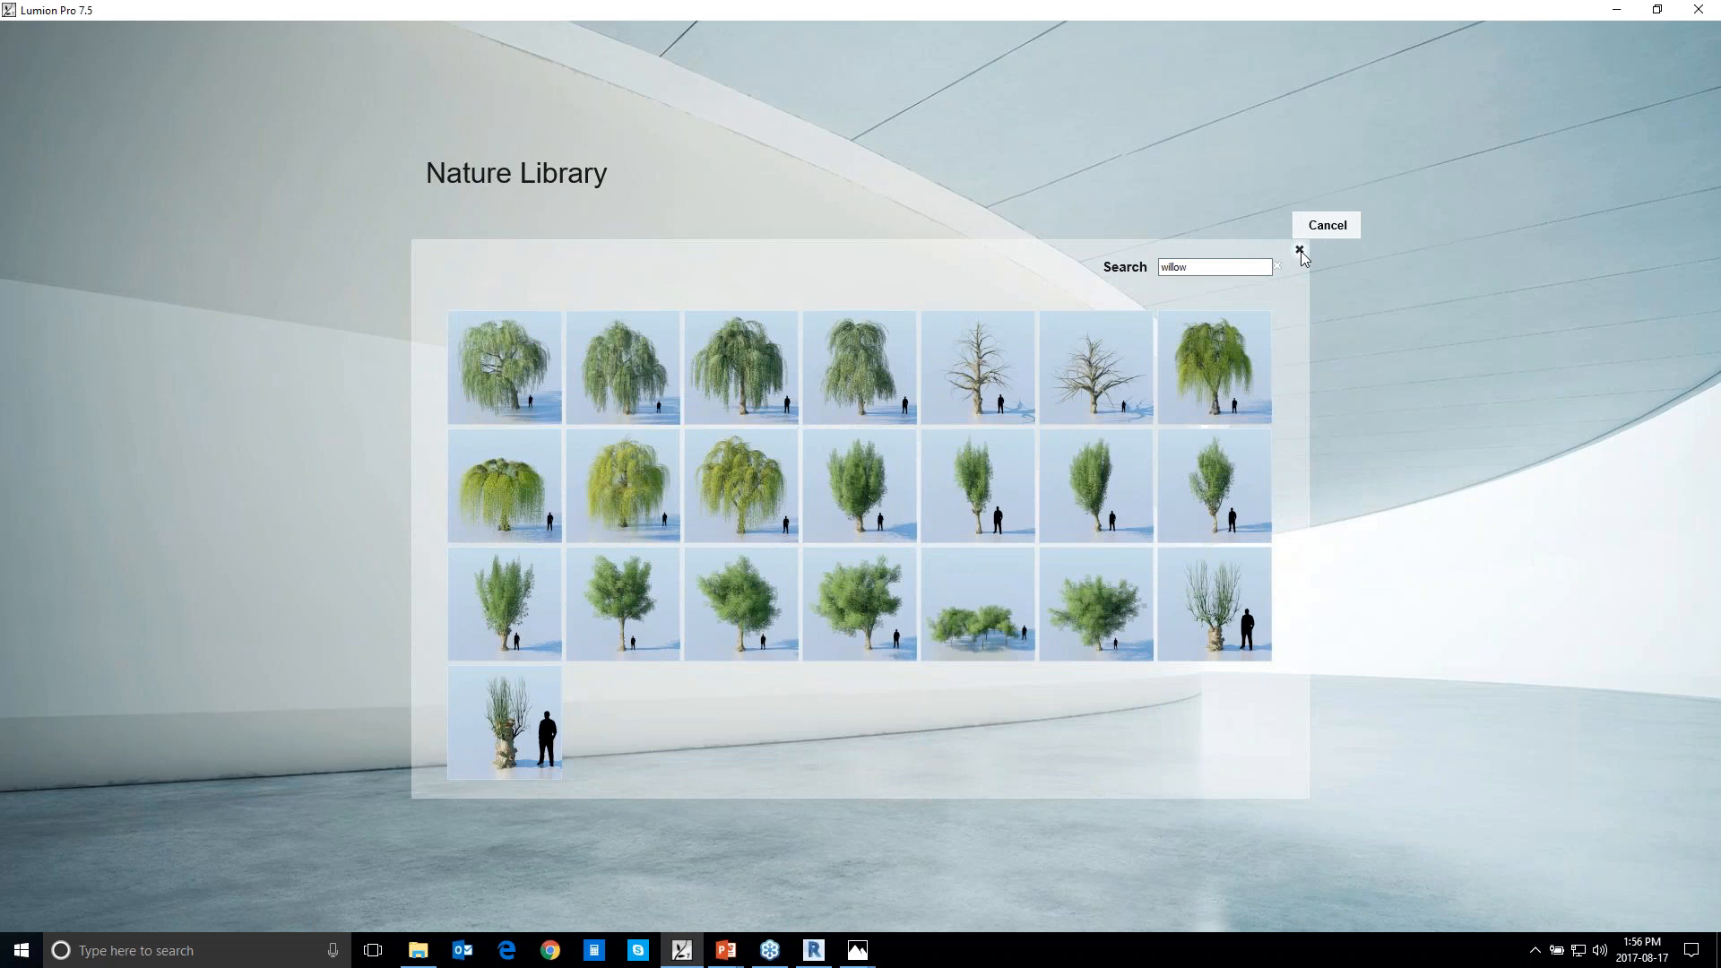
left_click(1301, 253)
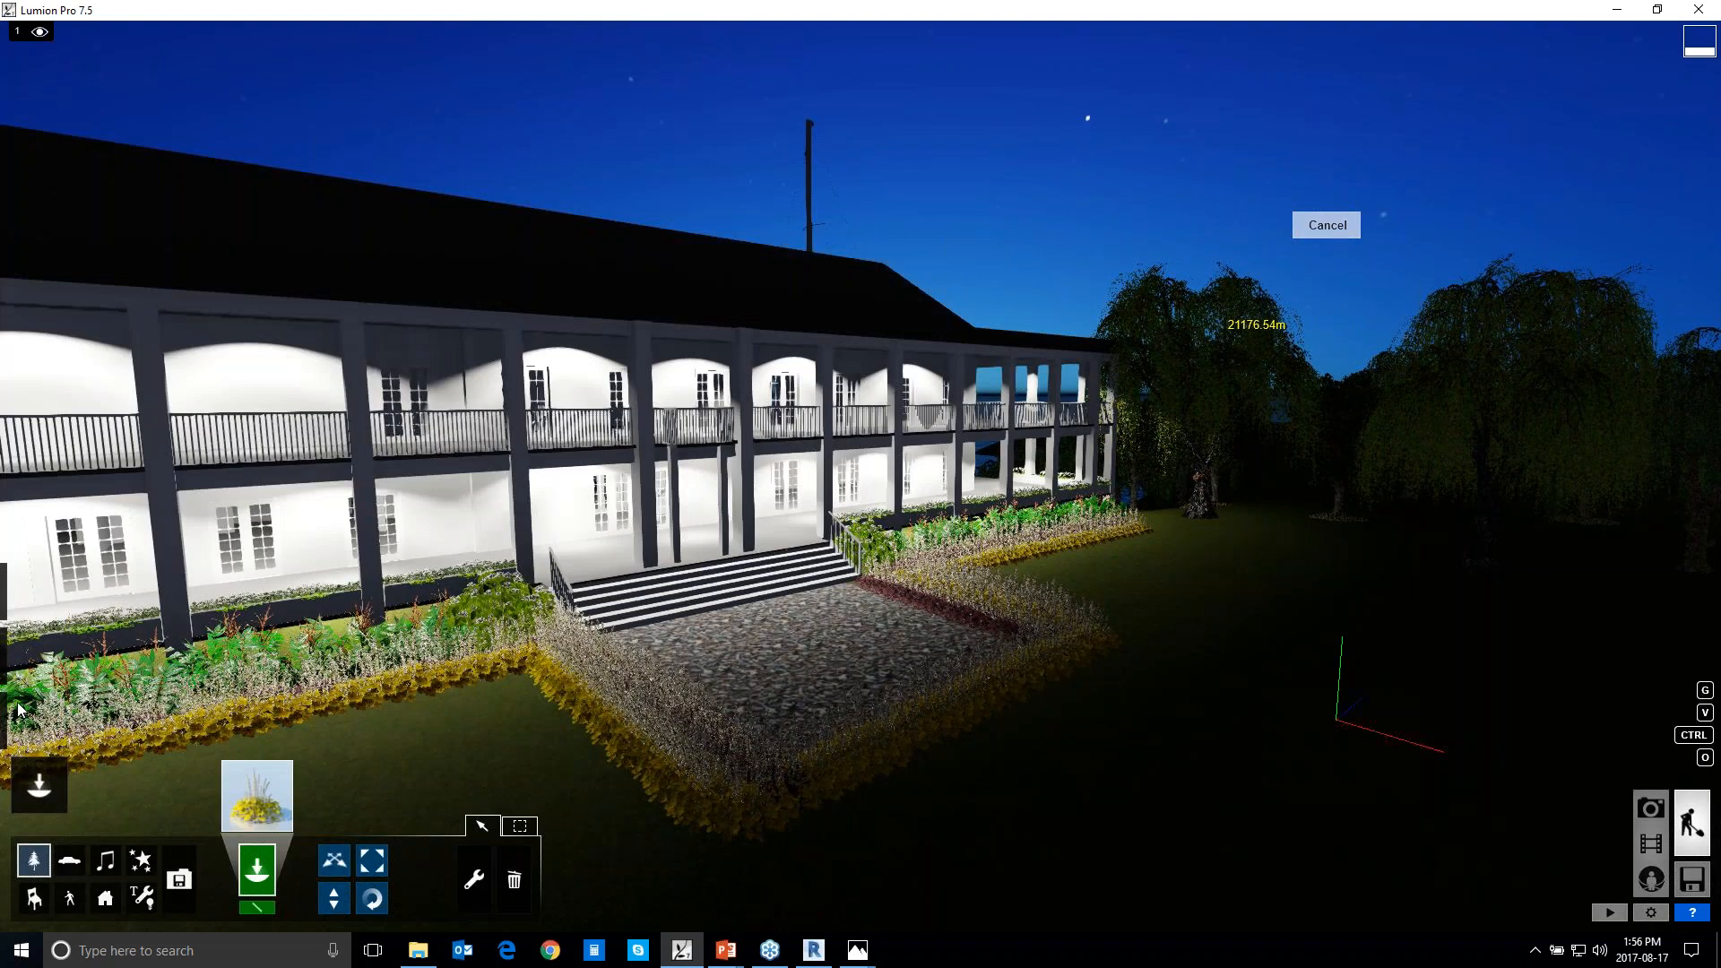
Raise the sun height in the weather settings to bring the scene back to daylight
mouse_move(51, 730)
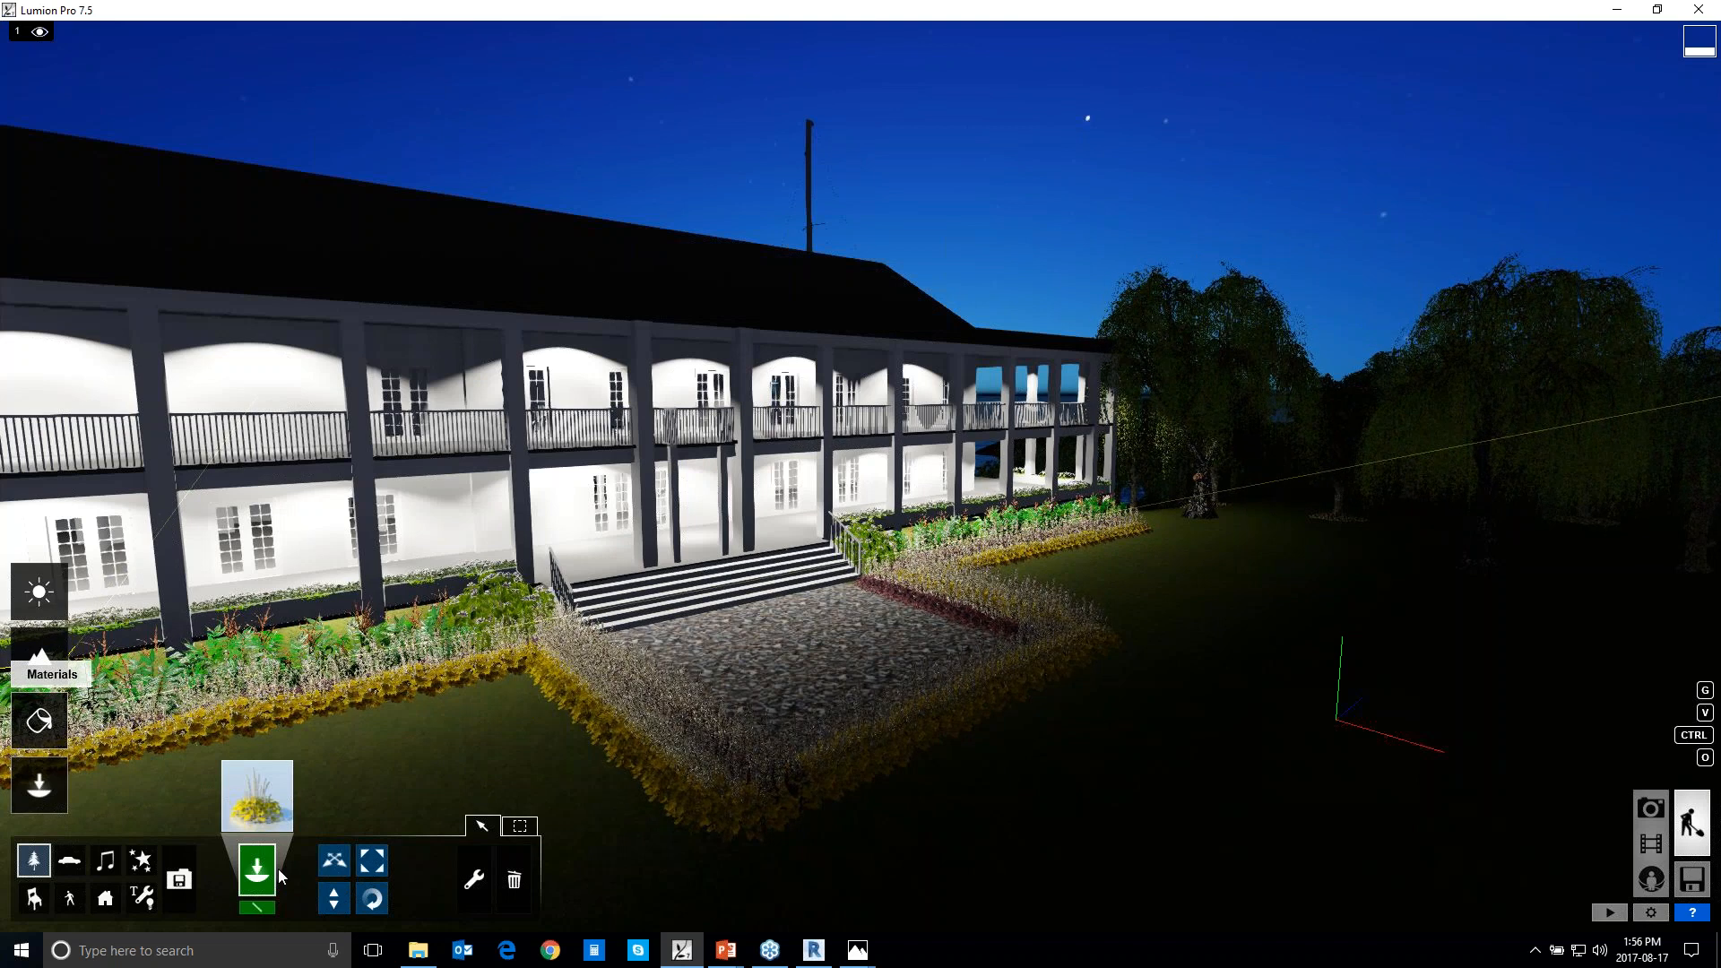
left_click(47, 605)
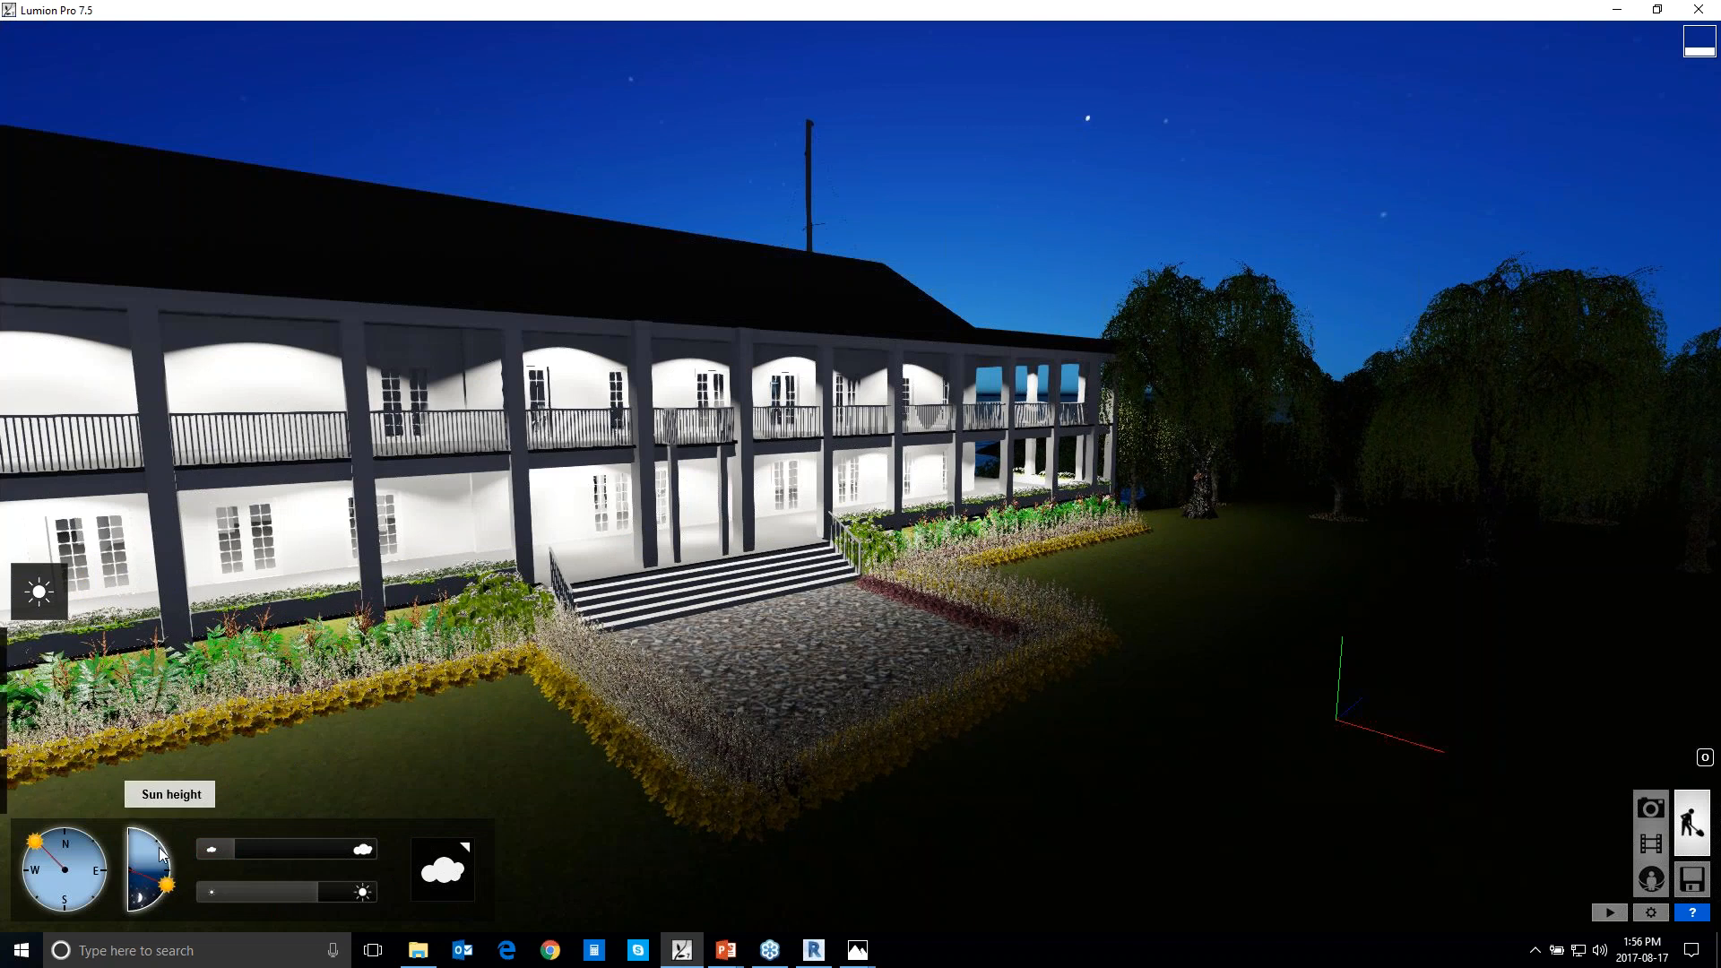
left_click_drag(167, 883, 162, 847)
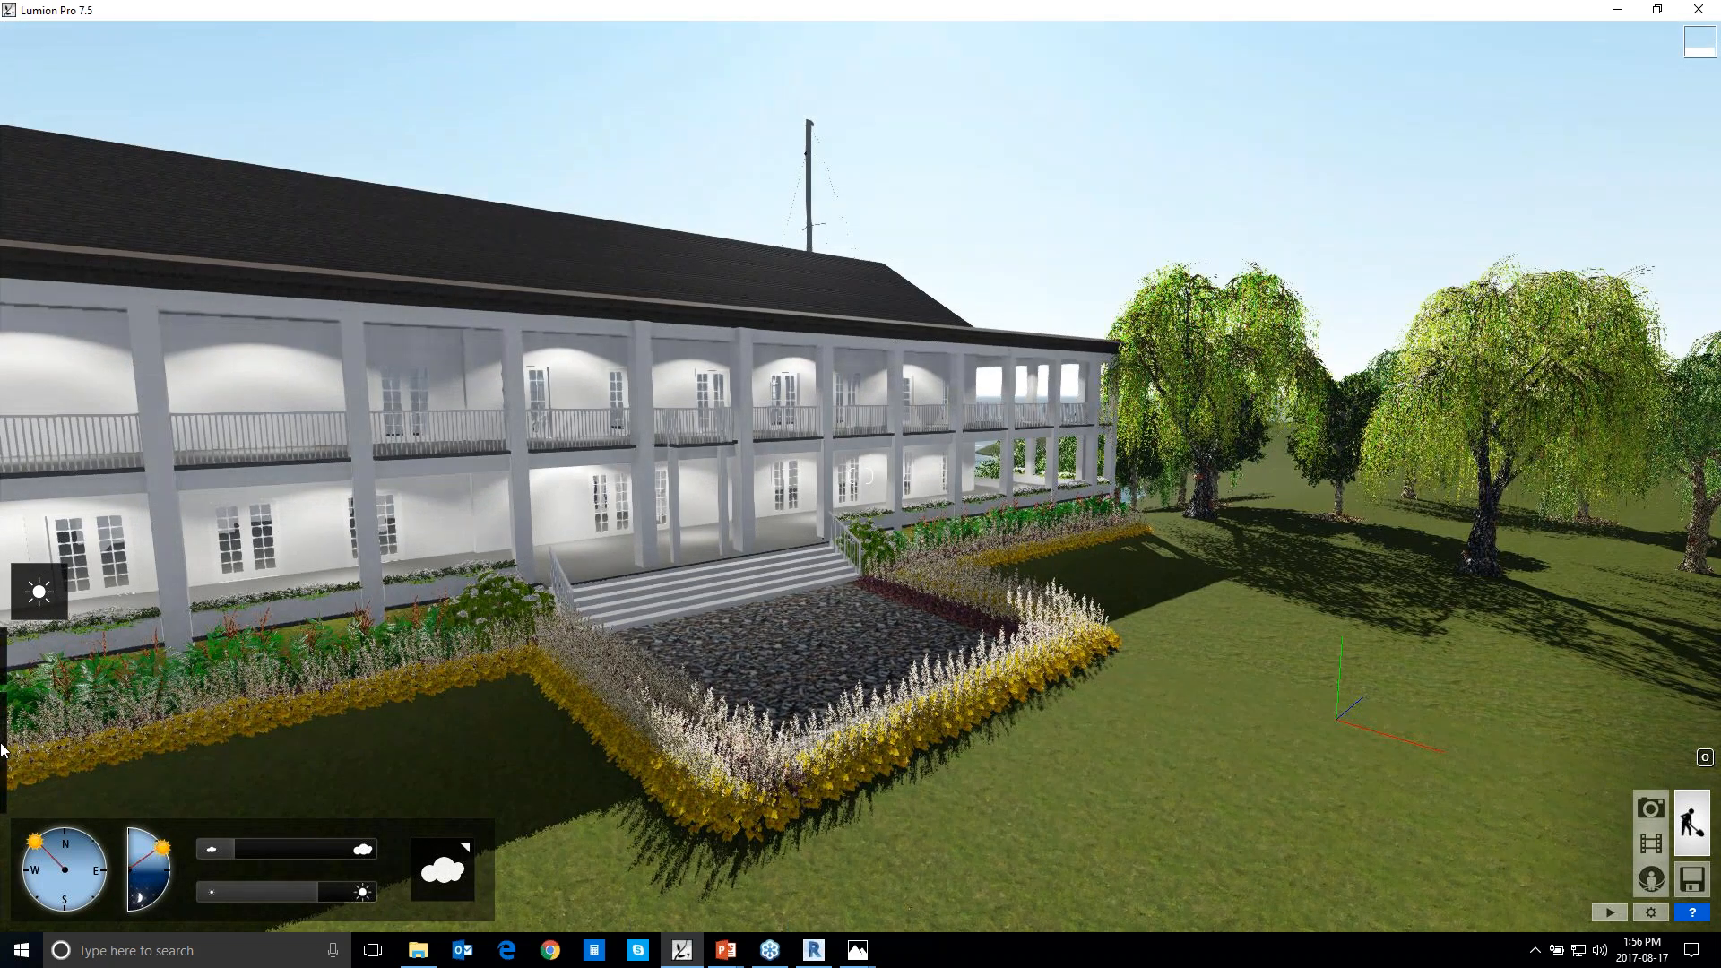
Switch to object editing, select the large willow on the lawn with Move object, then clear the selection and activate Rotate heading
mouse_move(45, 771)
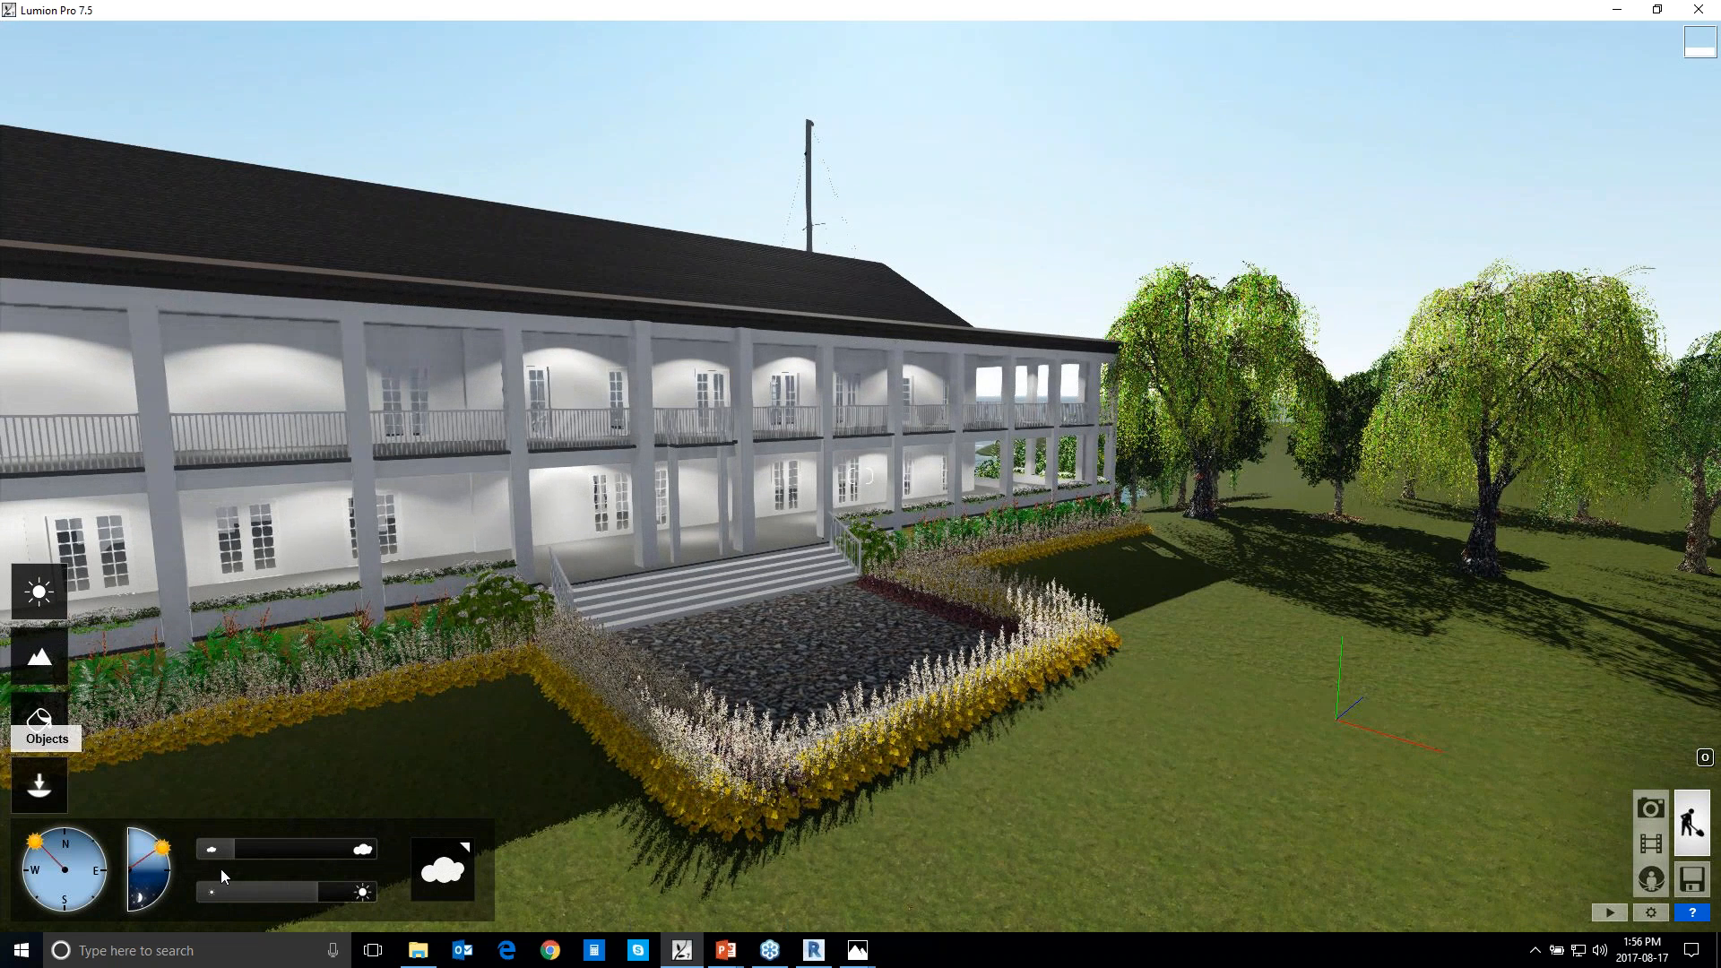
left_click(39, 786)
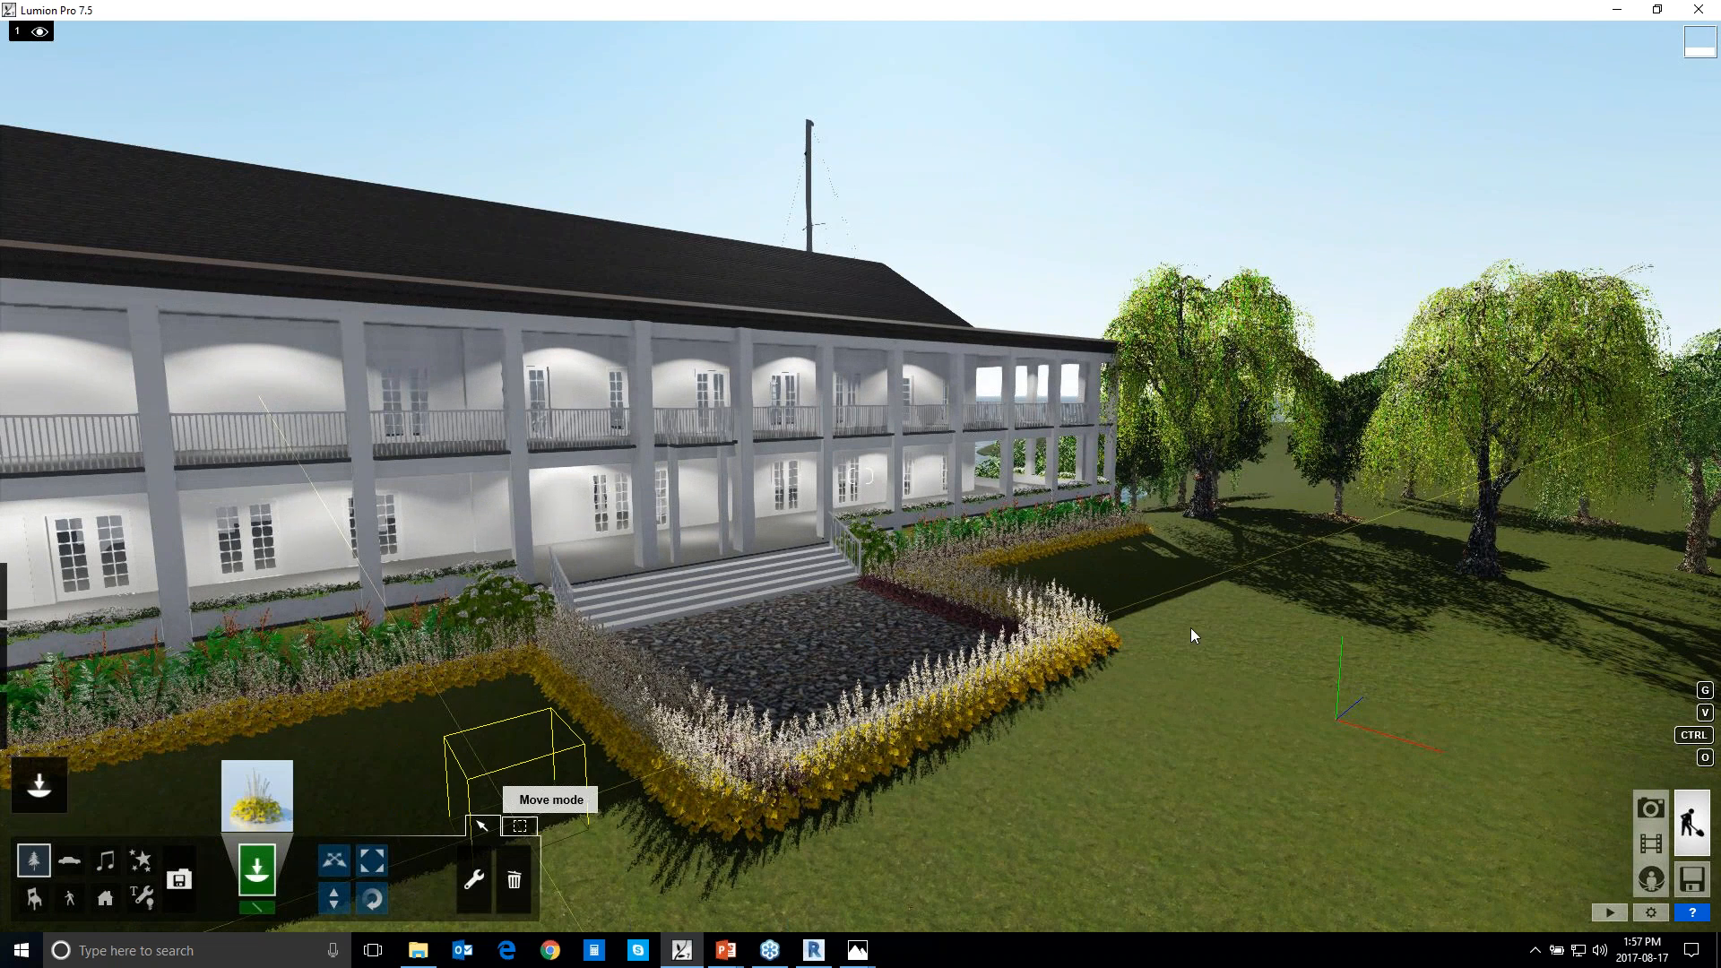
left_click(334, 862)
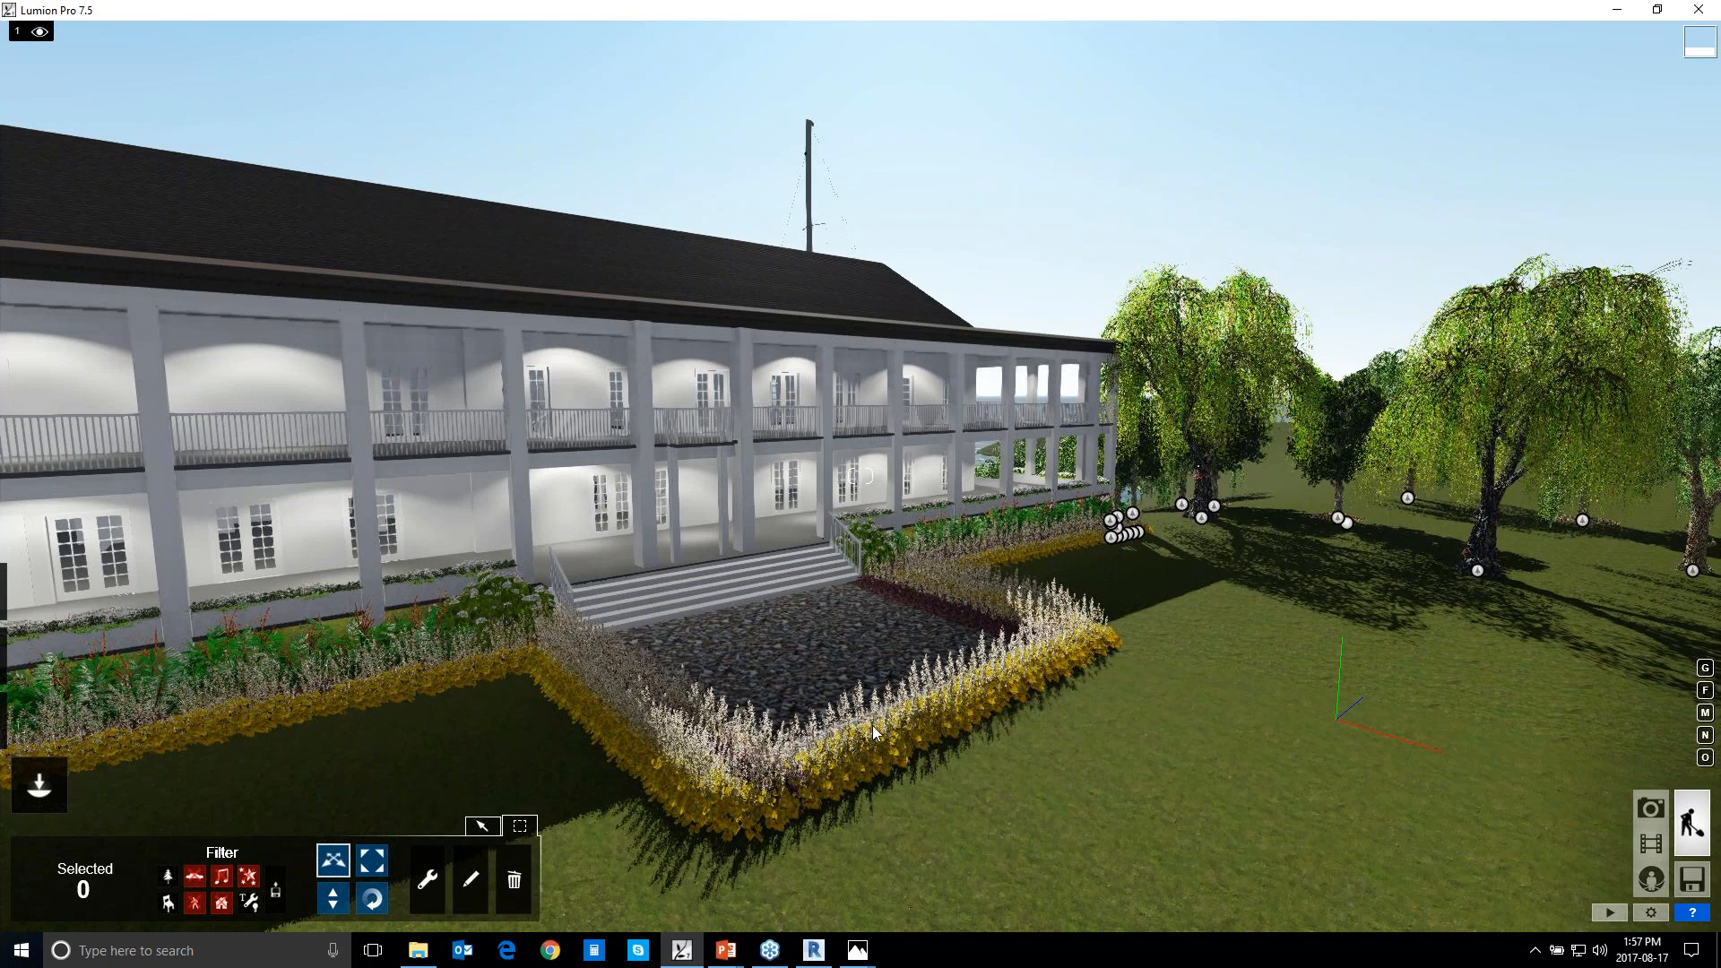
left_click(1476, 572)
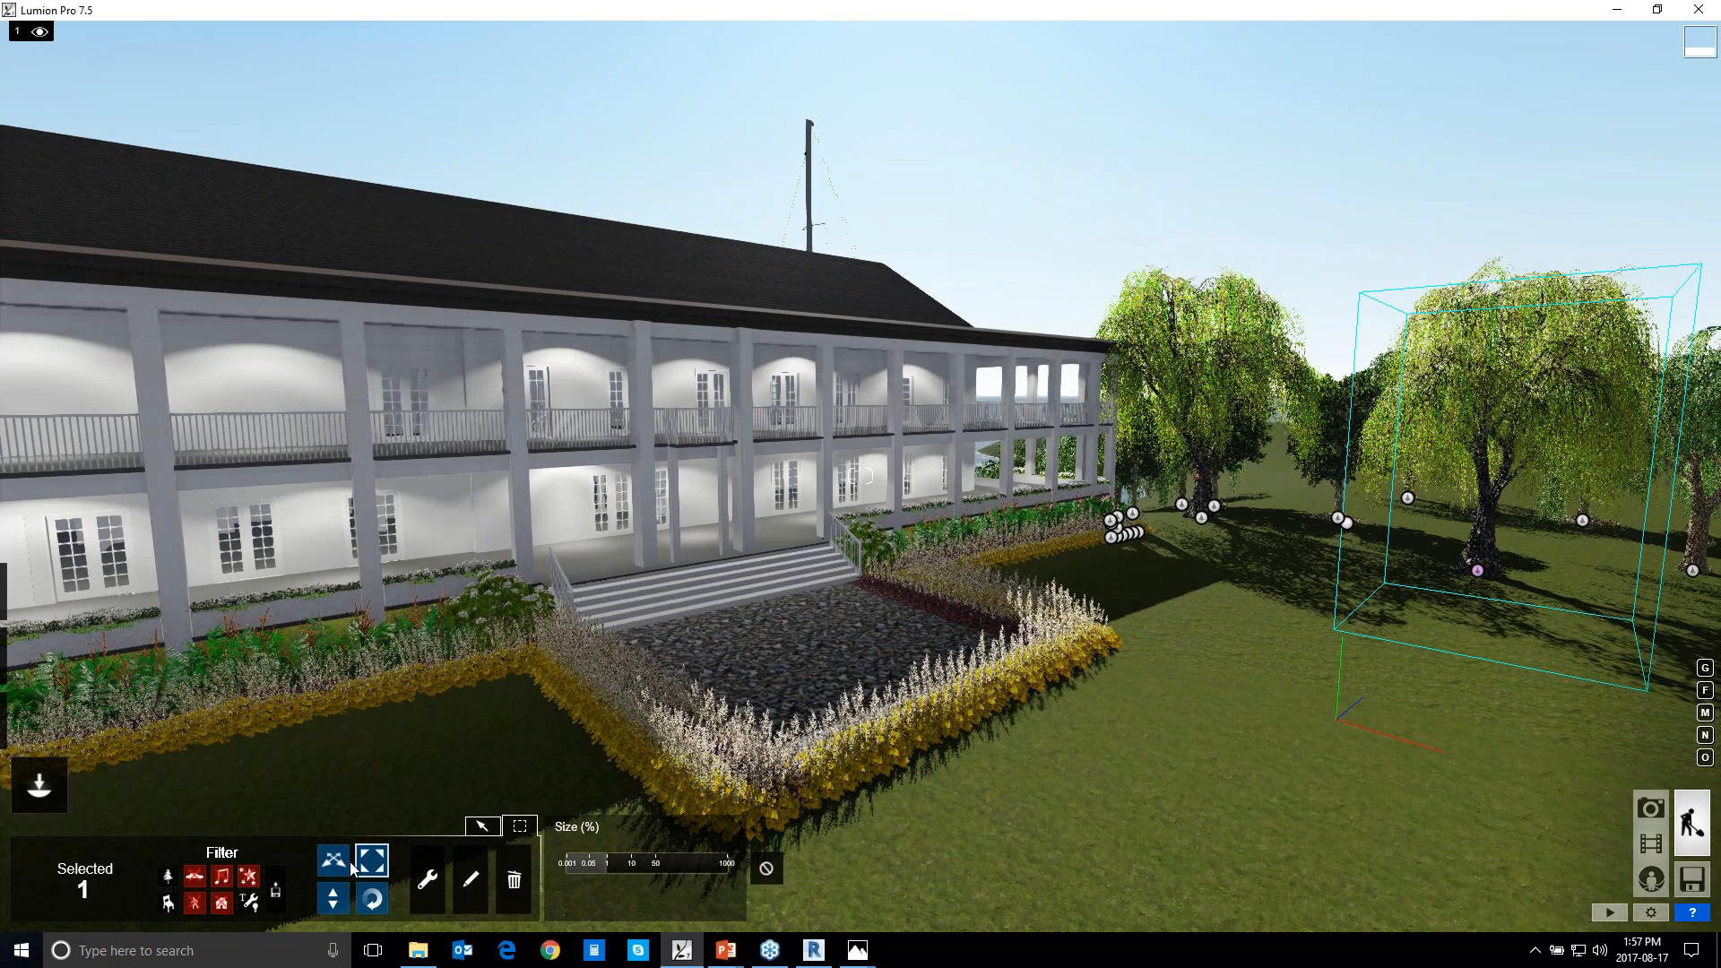
key("ctrl")
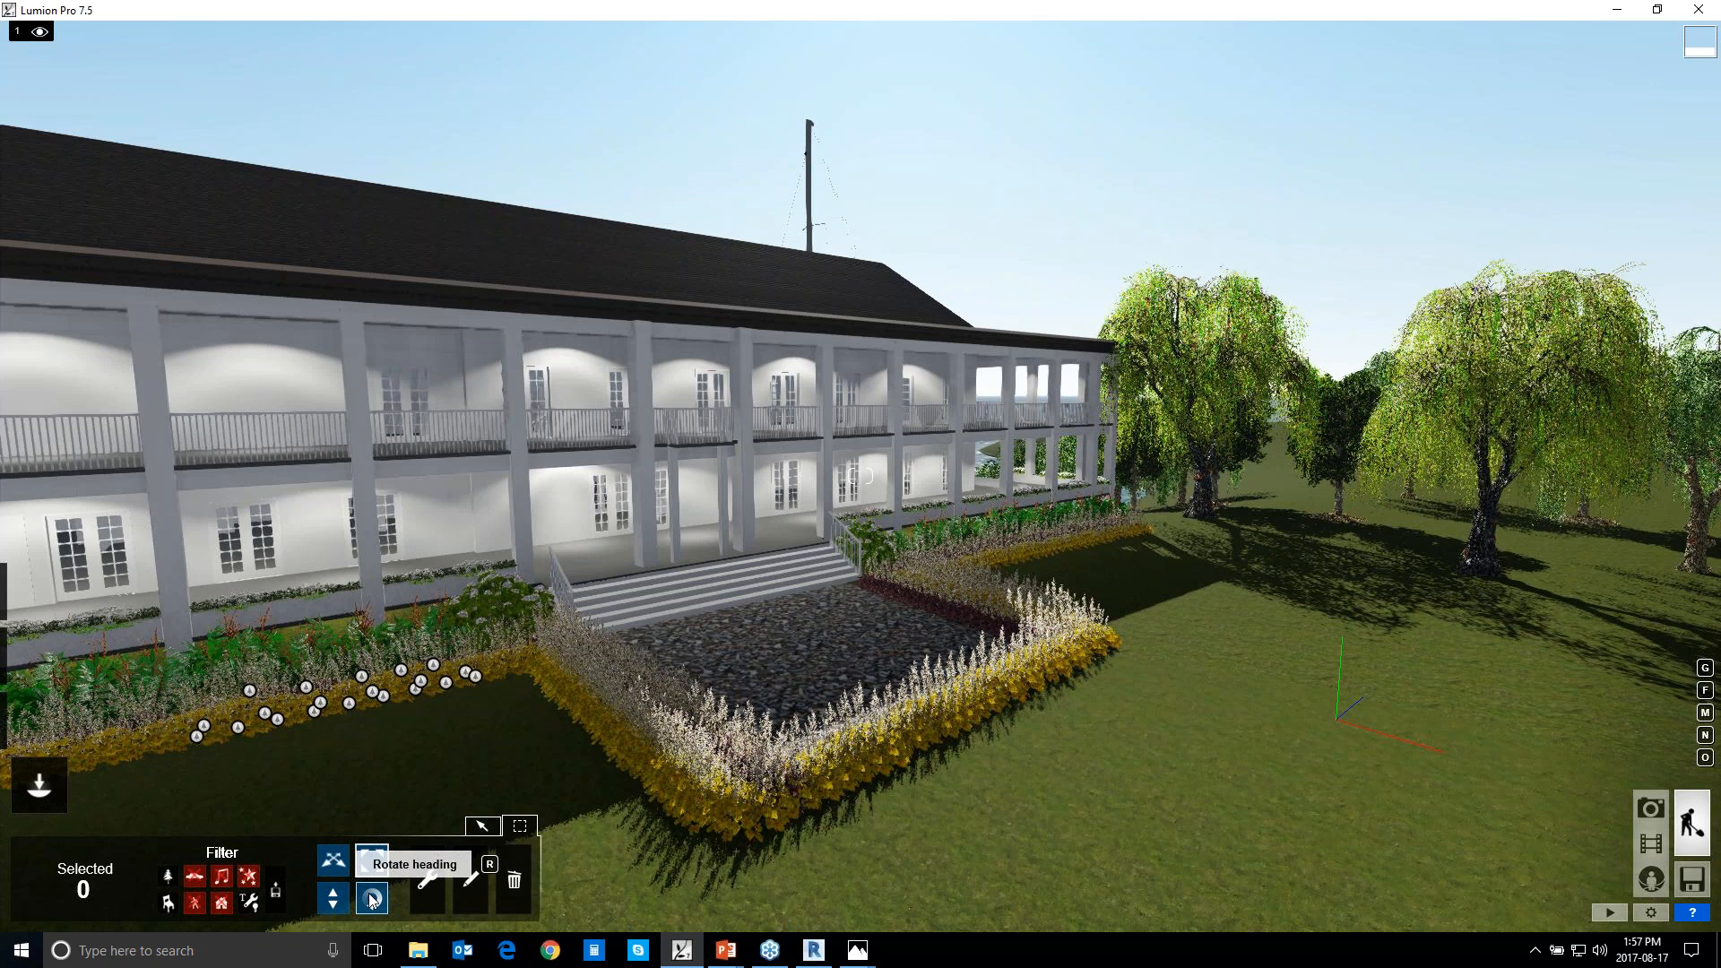
left_click(372, 899)
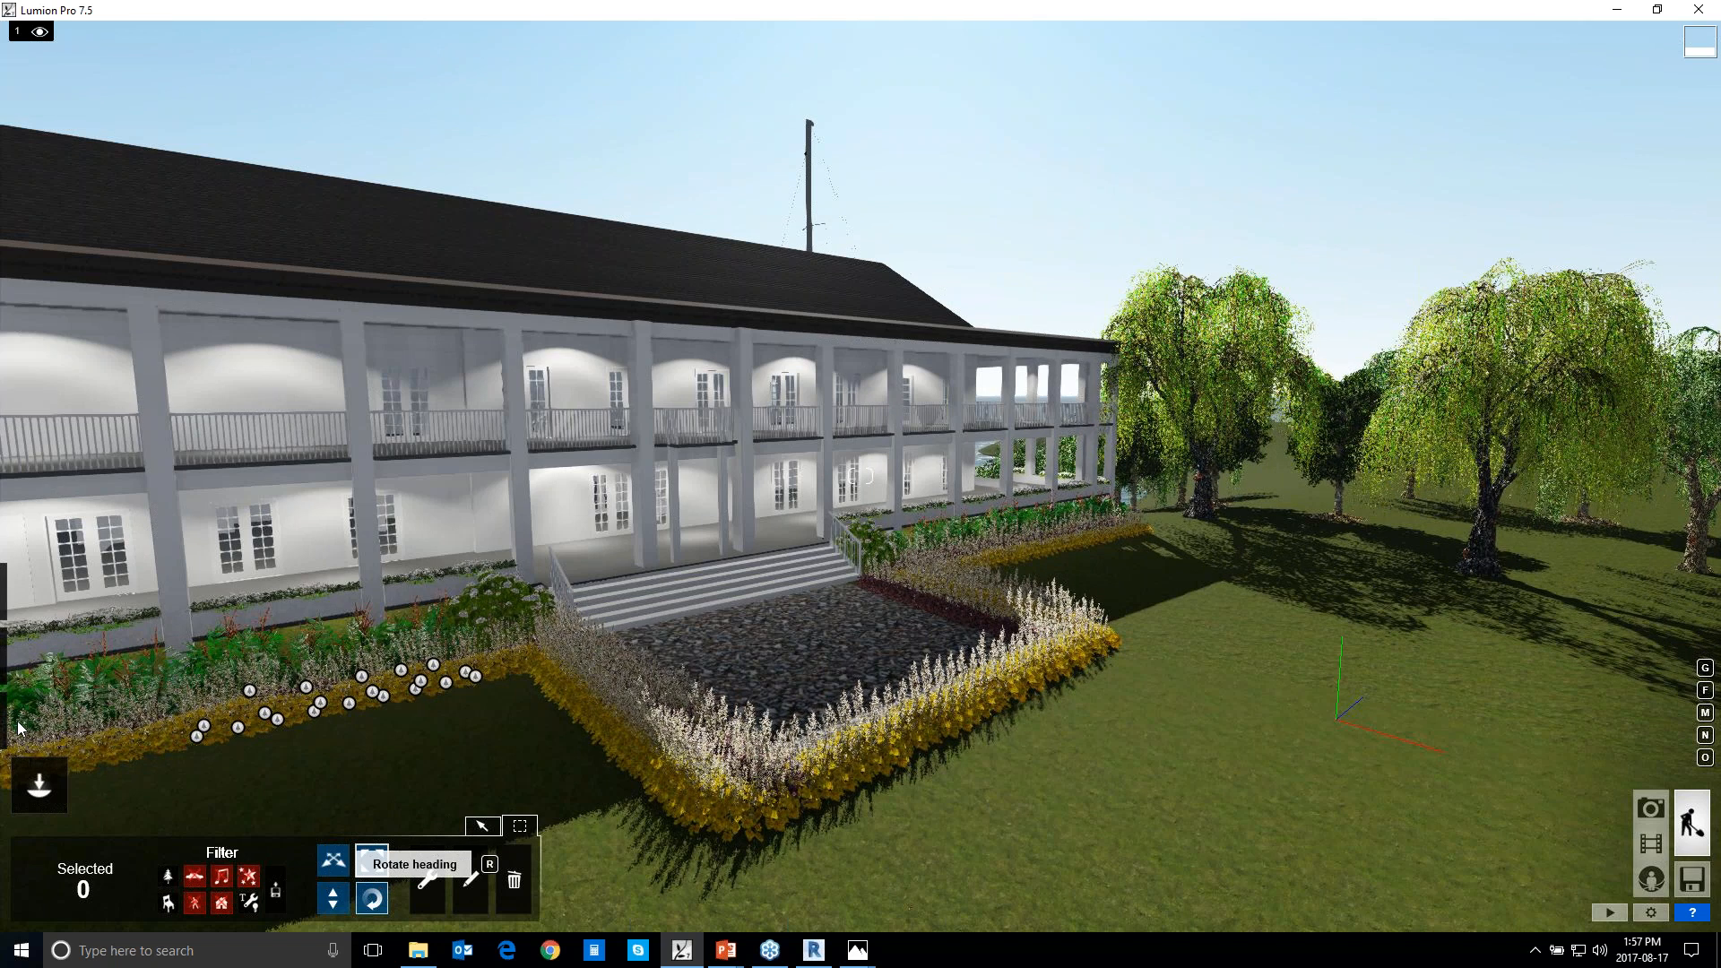
Leave the clubhouse scene and start a new scene from the Plain template
mouse_move(27, 756)
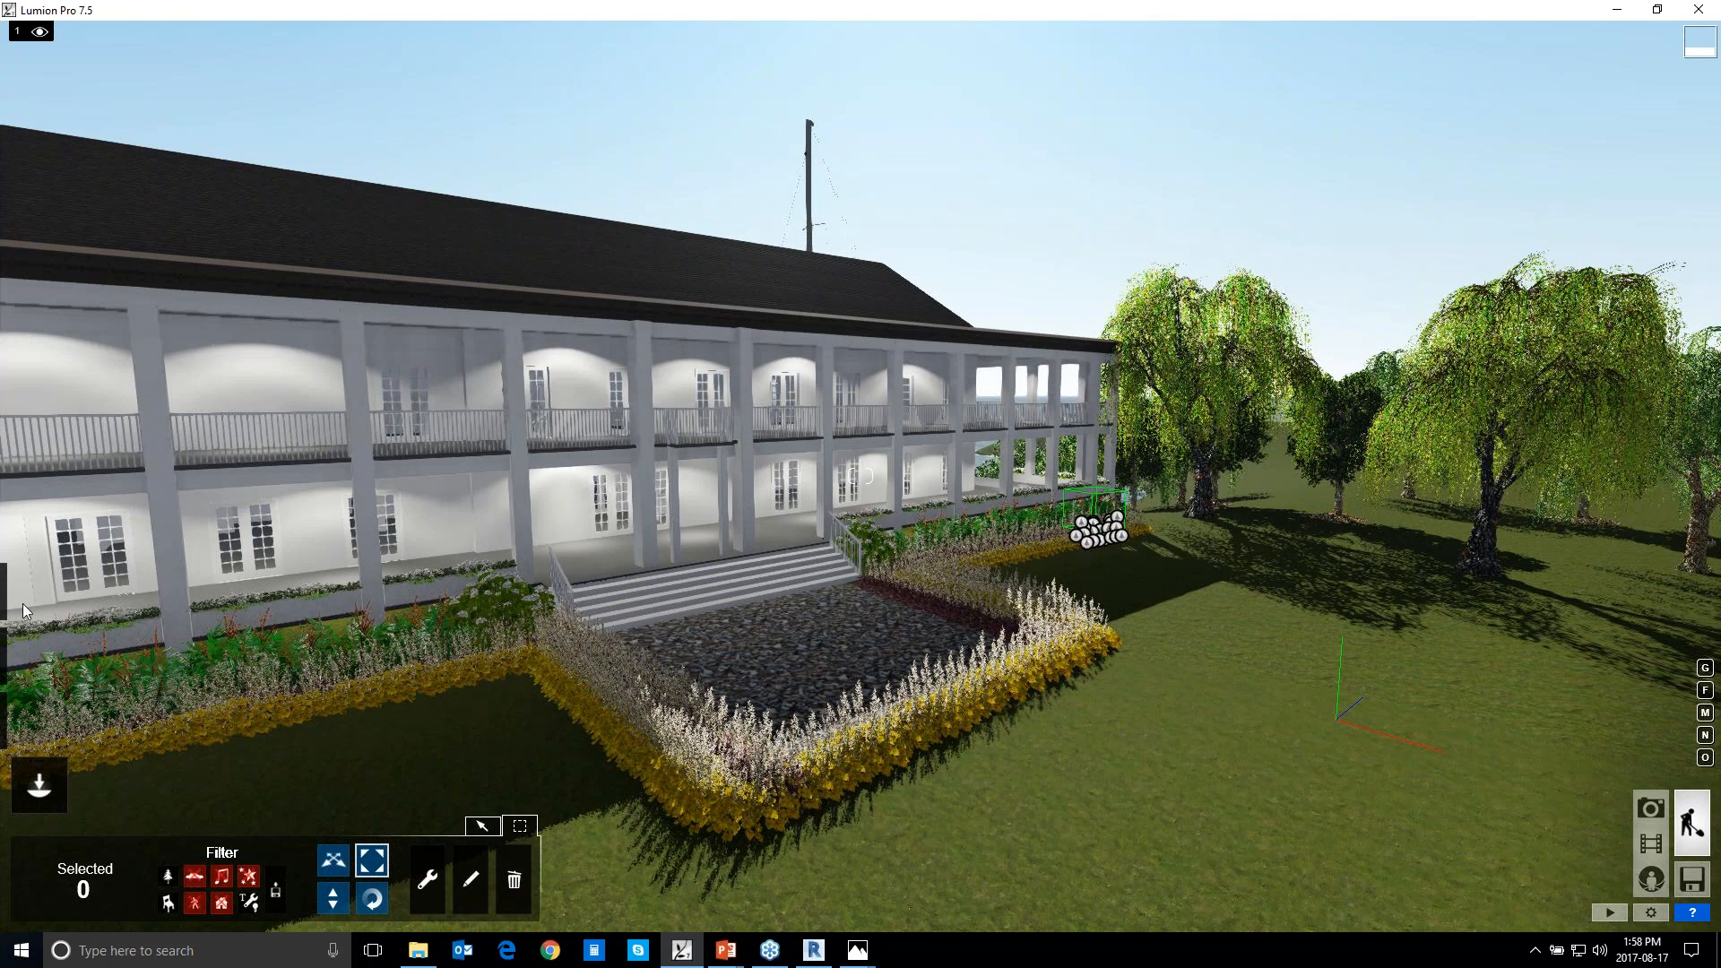
mouse_move(25, 612)
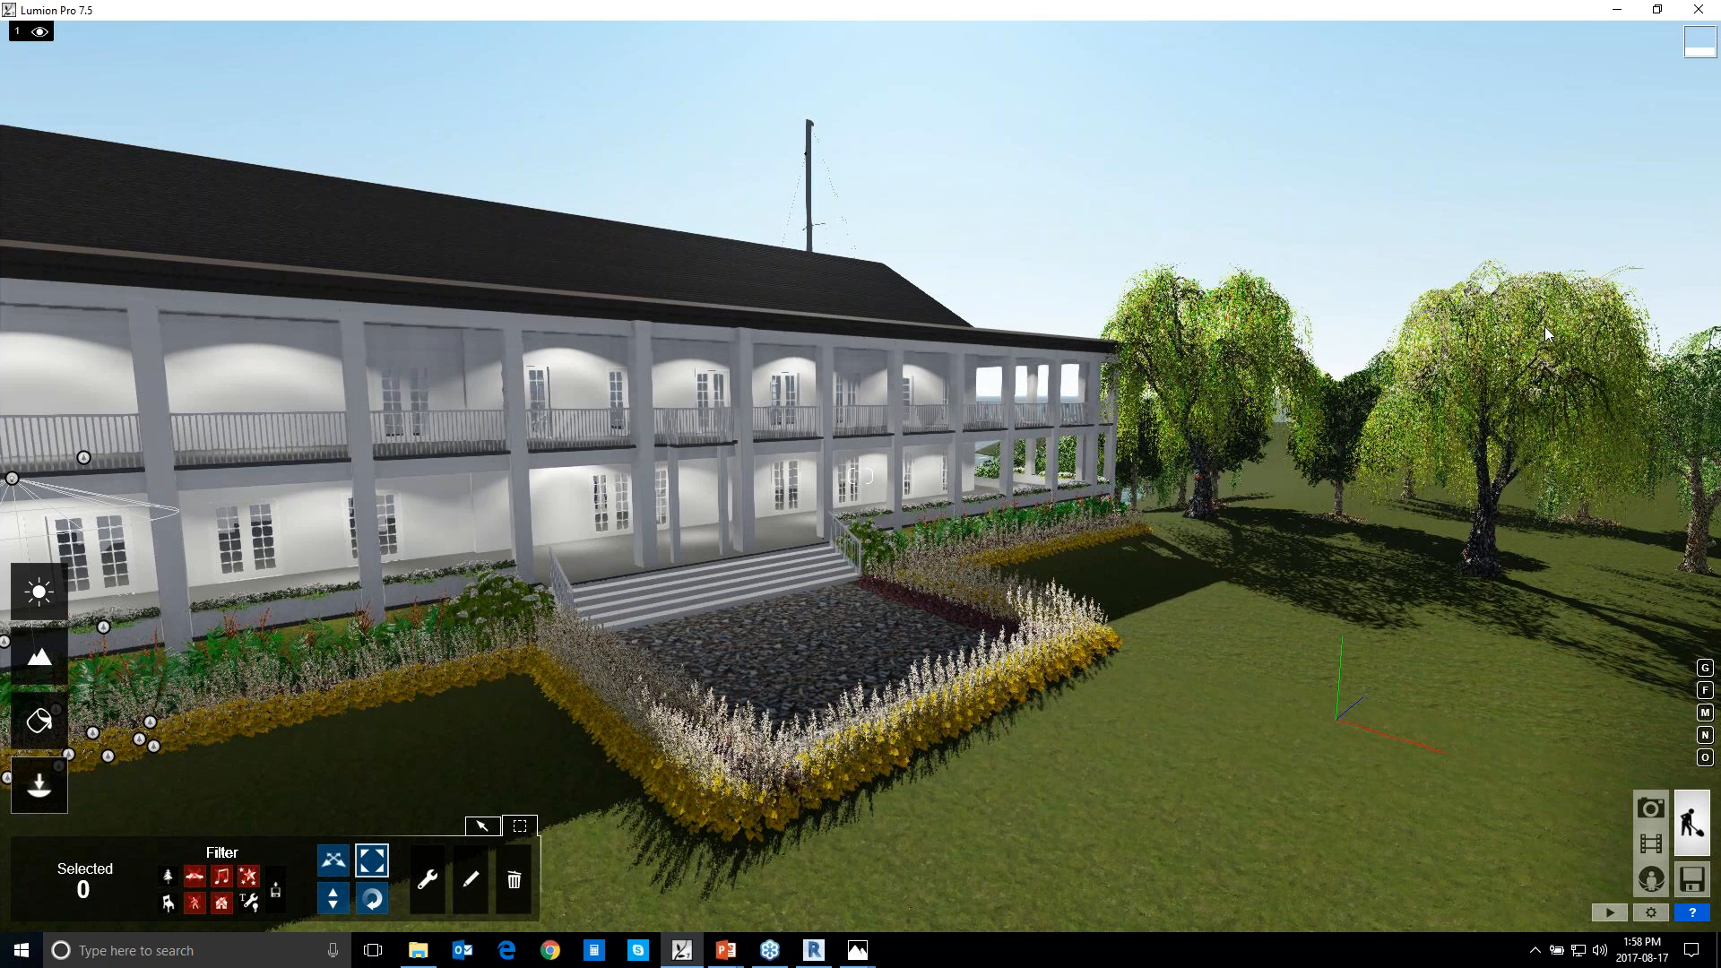
left_click(1692, 879)
left_click(625, 206)
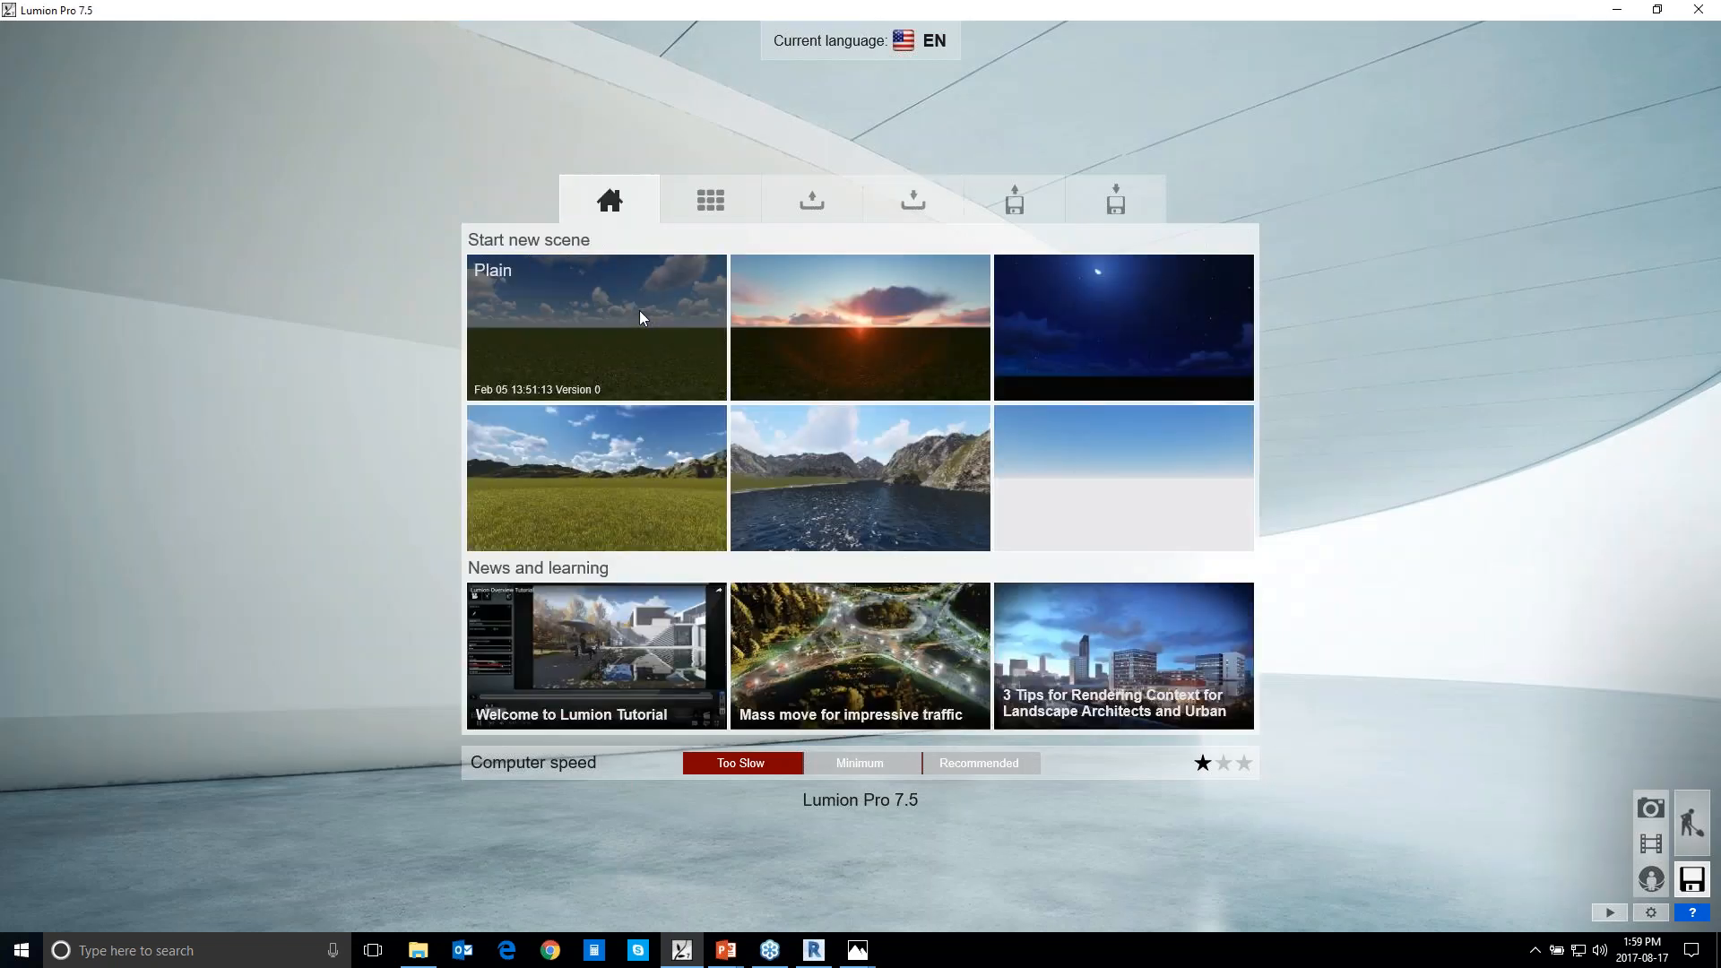
left_click(638, 315)
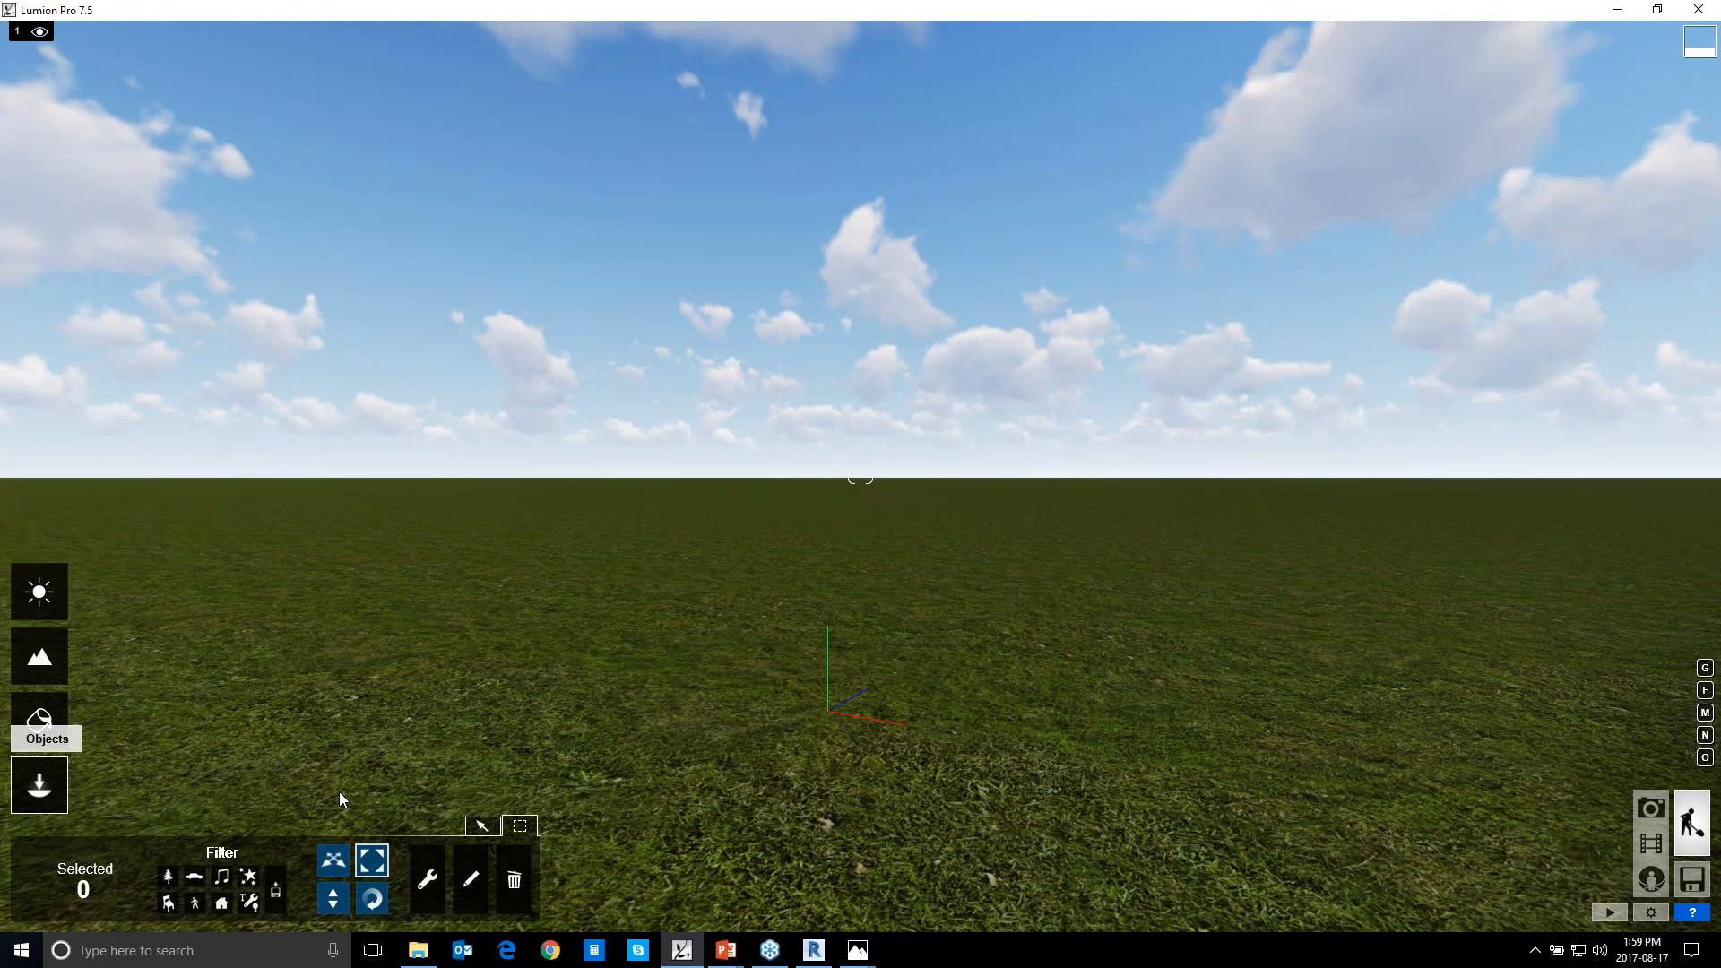
Switch to placing imported objects and import House+interior3.skp from the Desktop as a new model
left_click(481, 825)
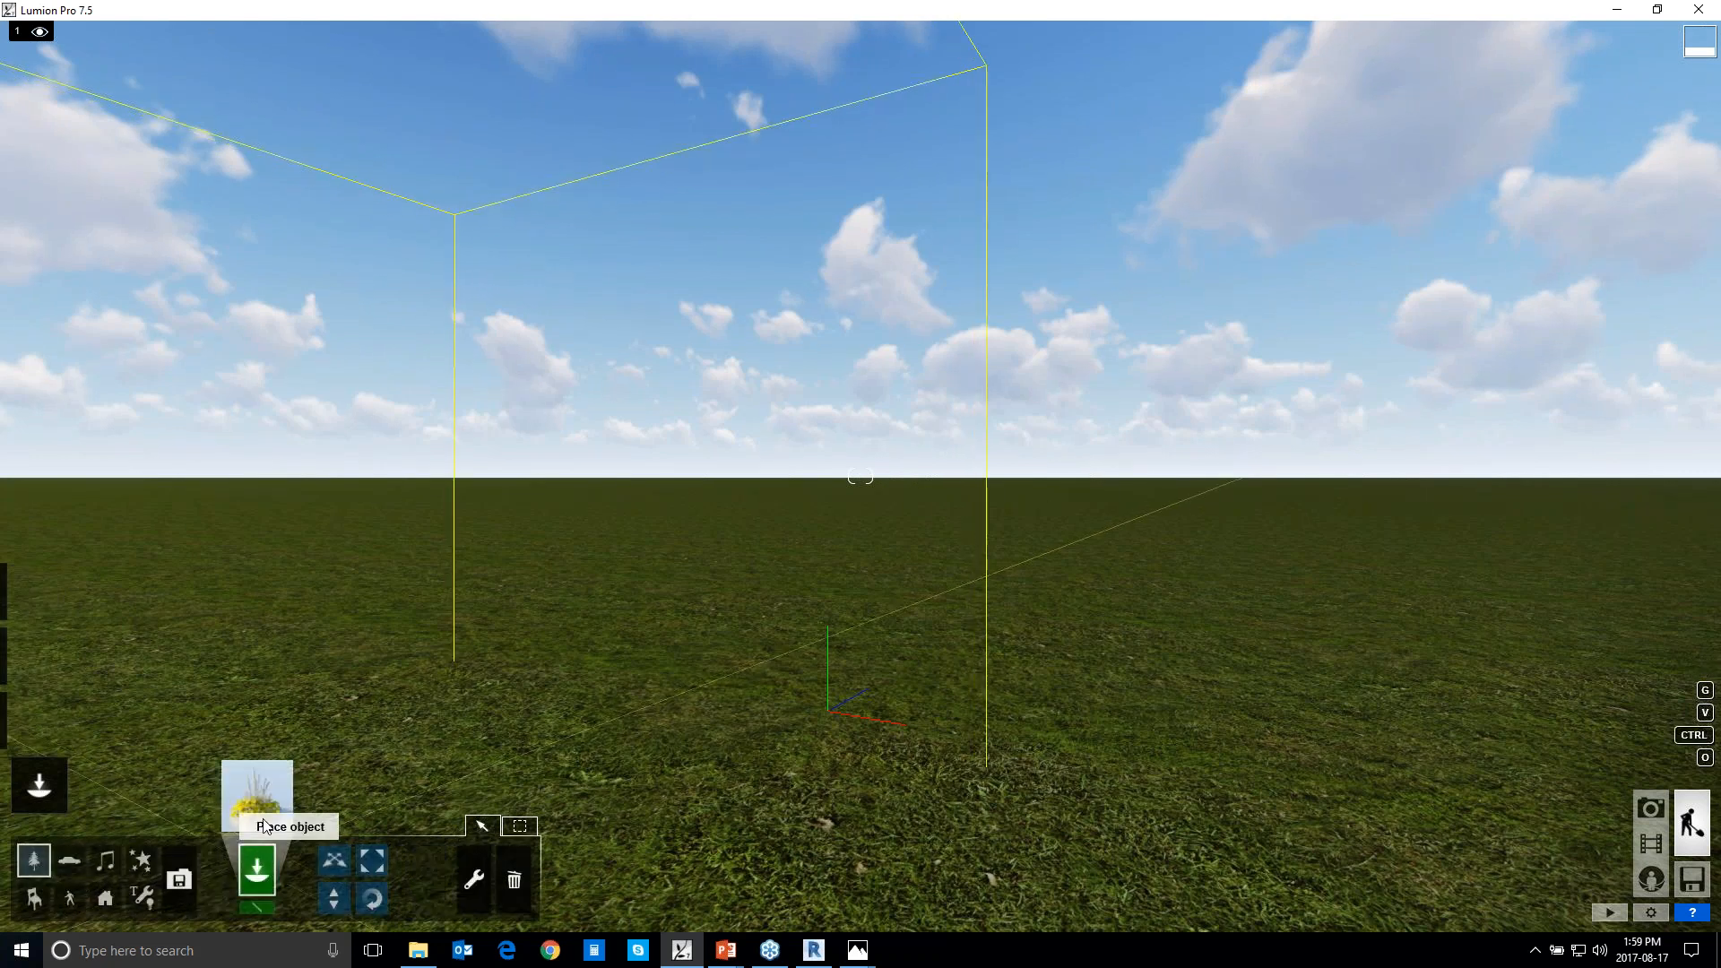
left_click(186, 876)
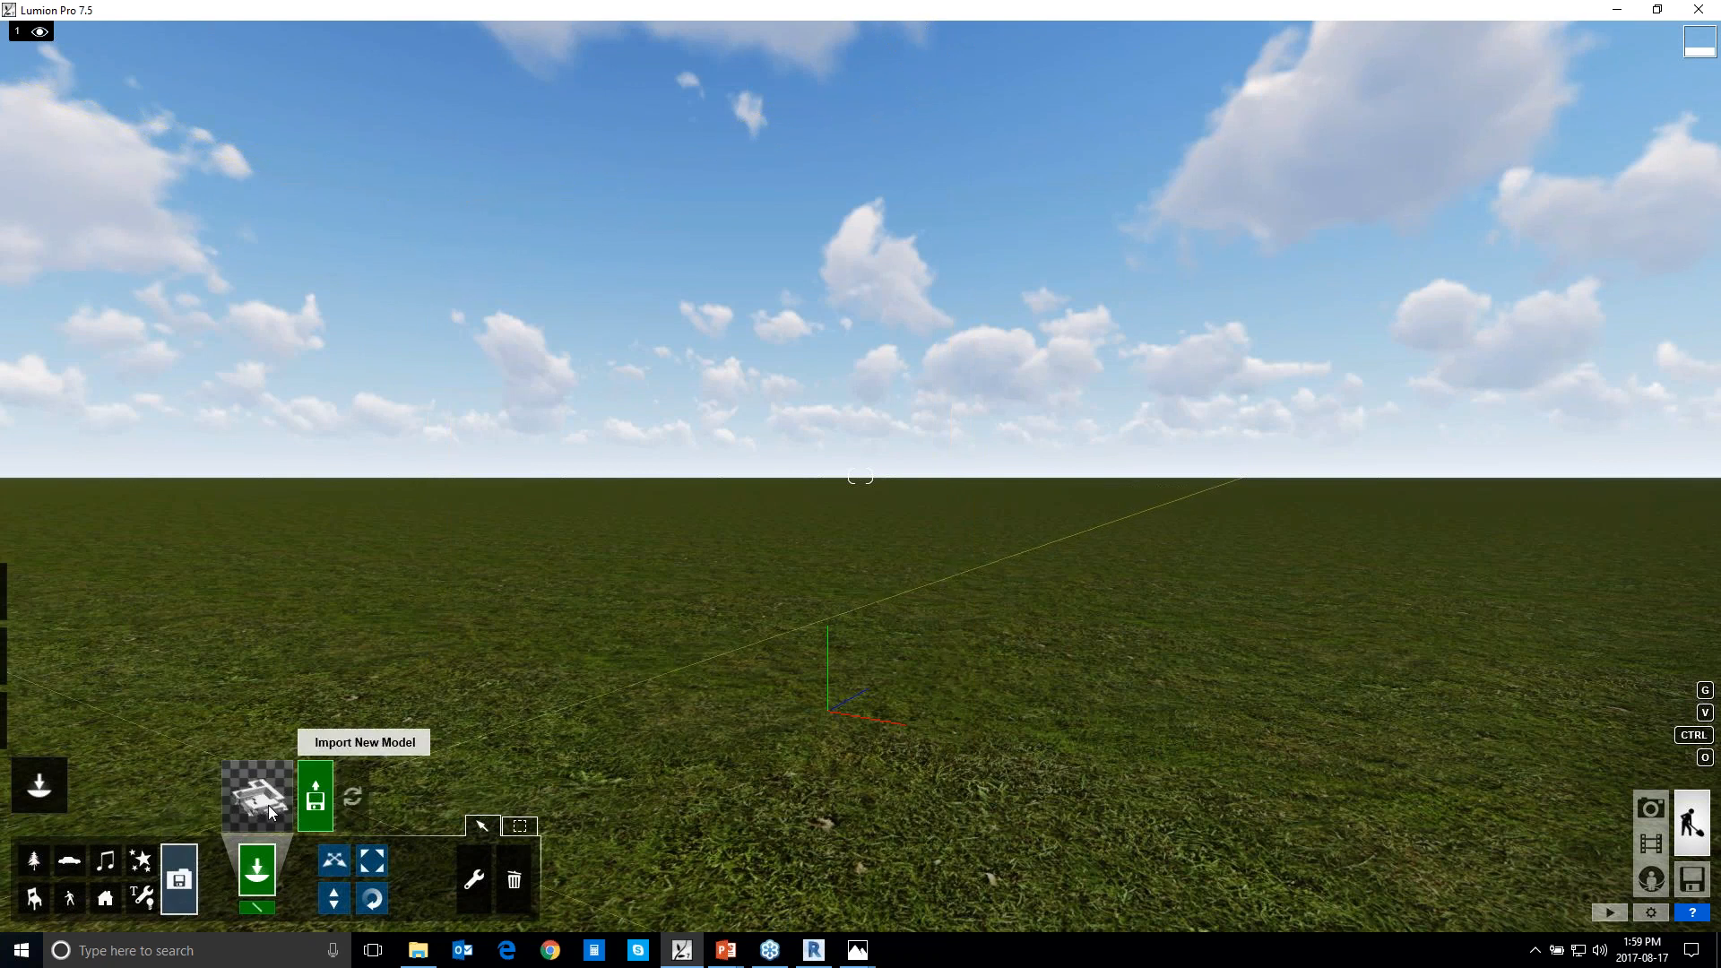
left_click(328, 802)
left_click(289, 63)
double_click(238, 129)
left_click(74, 196)
left_click(472, 215)
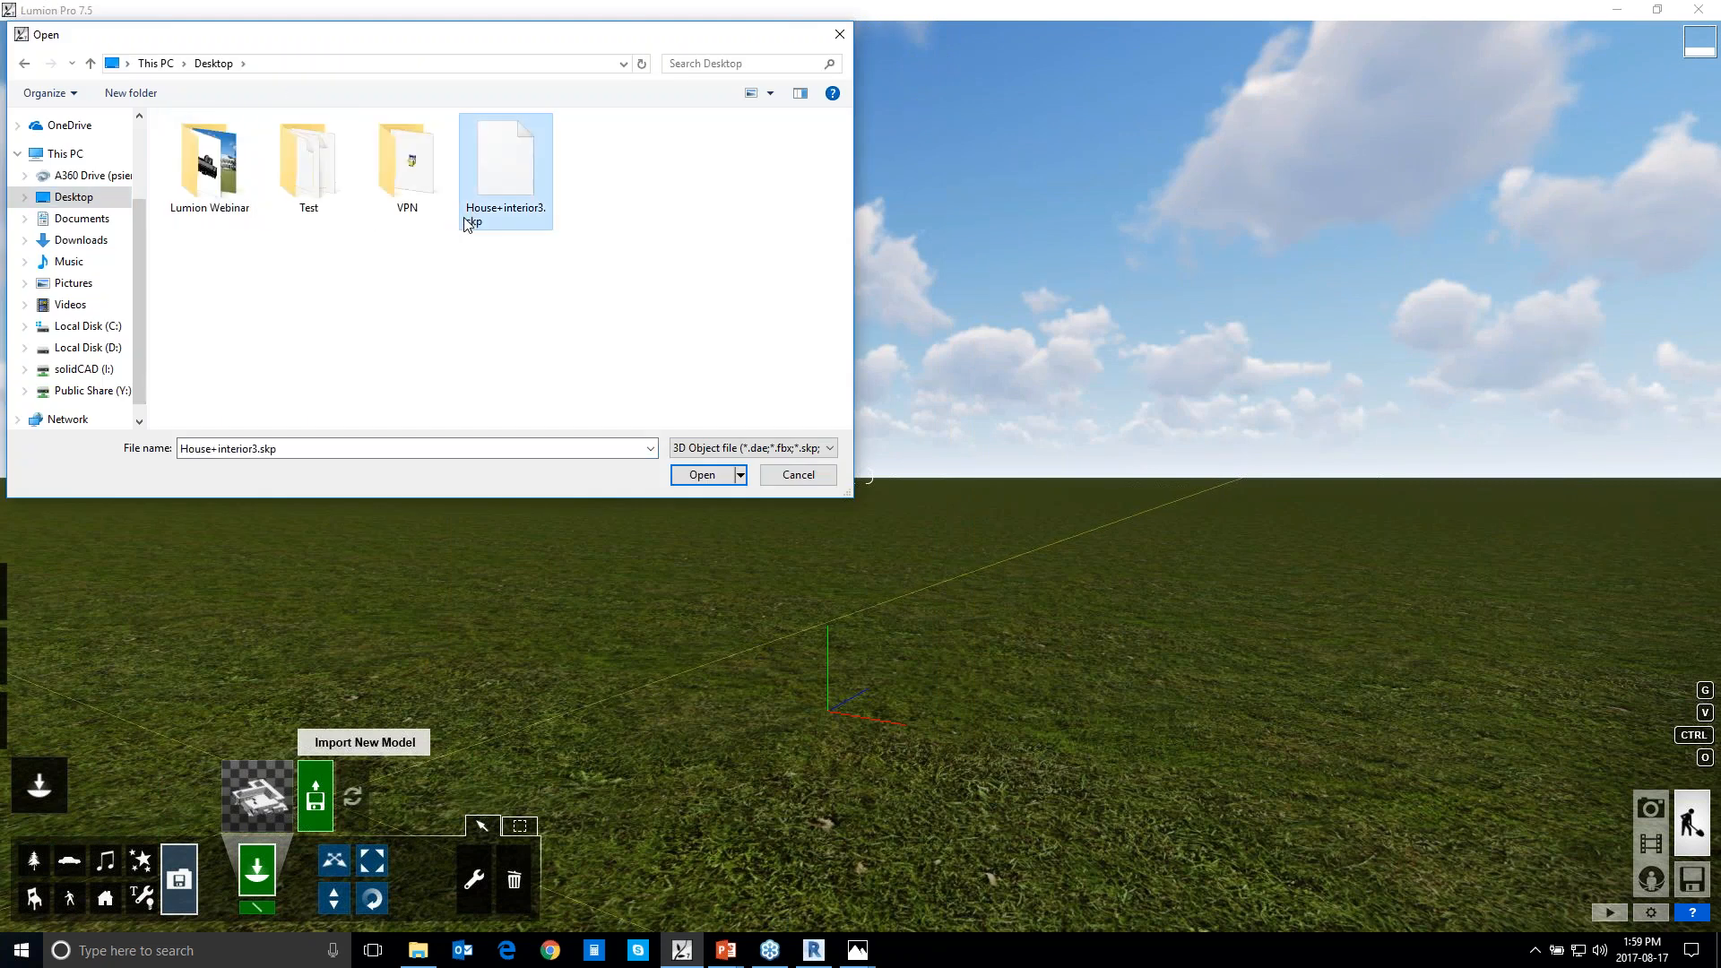
double_click(495, 215)
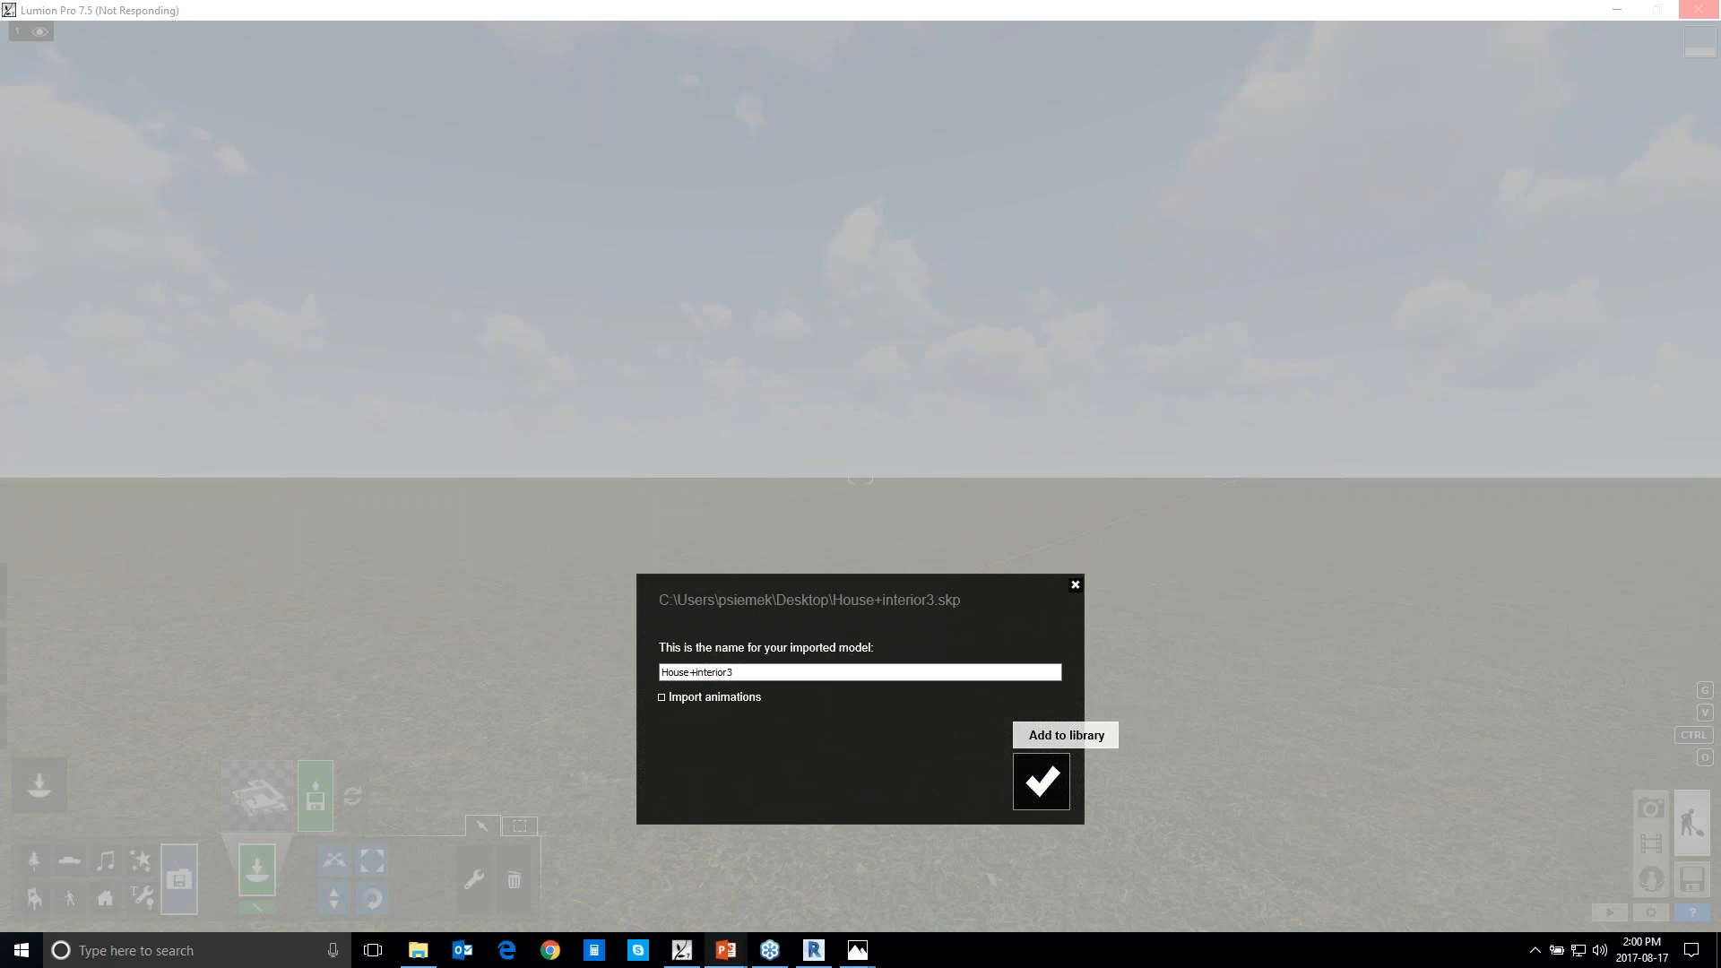
Switch to the Selling the design presentation in PowerPoint and maximize its window
mouse_move(734, 959)
left_click(628, 874)
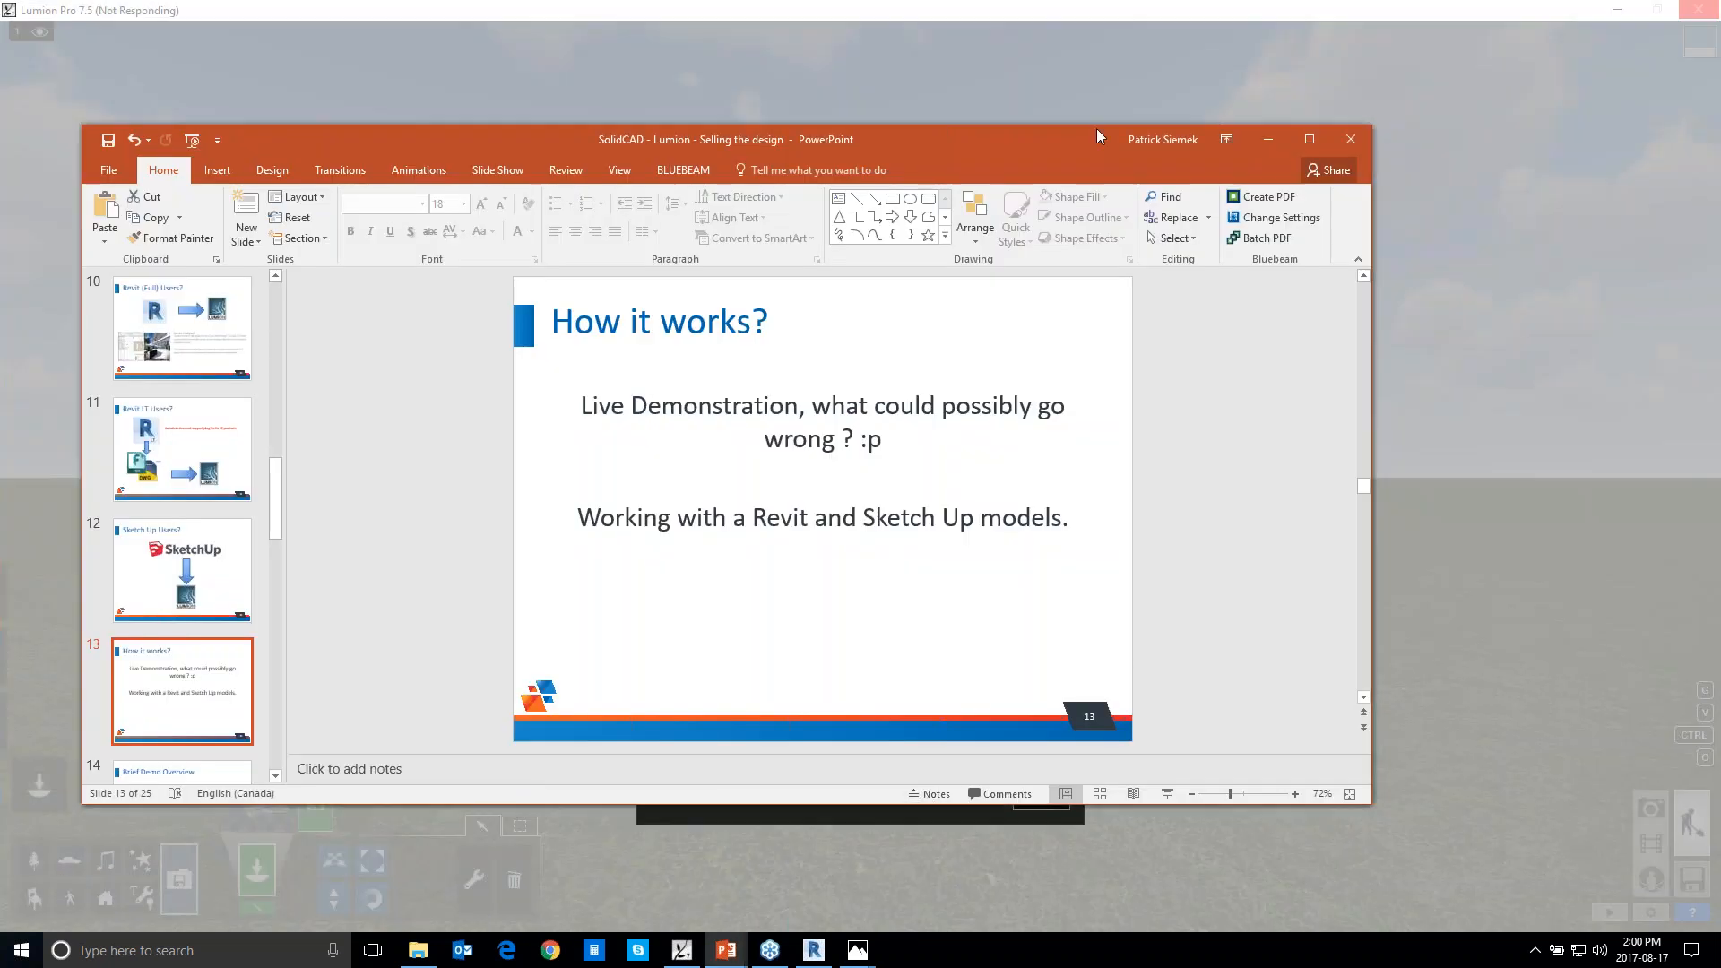
left_click(1309, 139)
Open RCYC Garden.jpg from the Lumion folder inside Lumion Webinar, view the render maximized in Photos, and close it
left_click(421, 954)
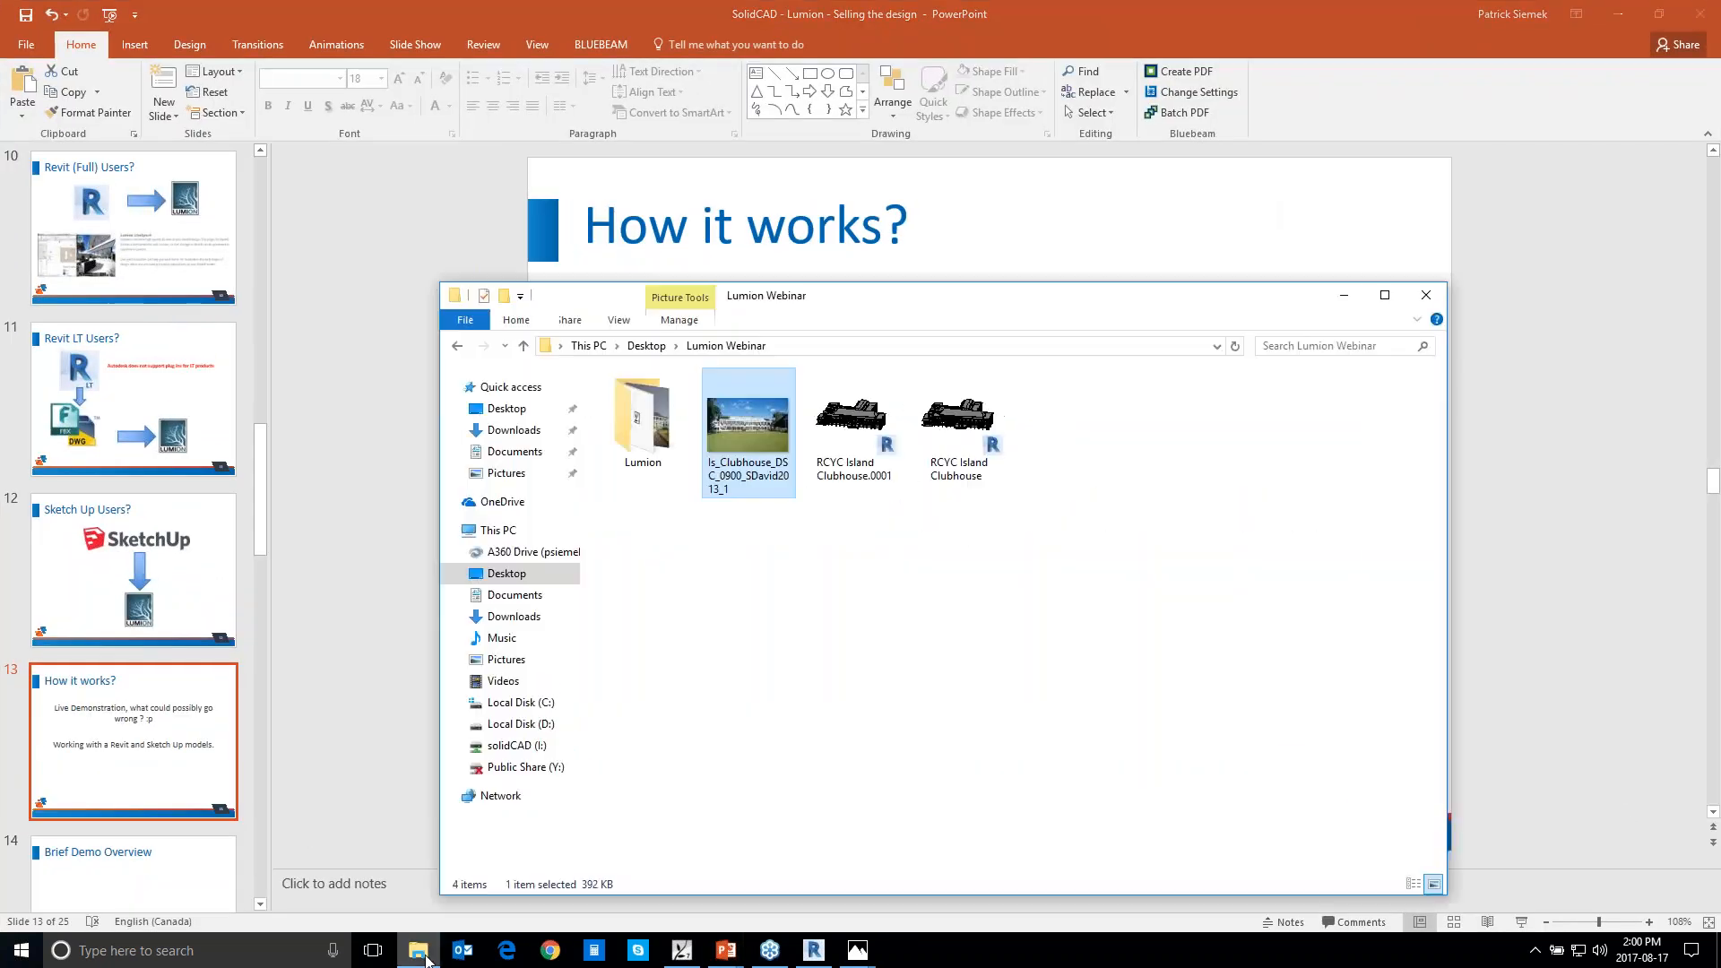
left_click(648, 411)
double_click(647, 412)
double_click(748, 420)
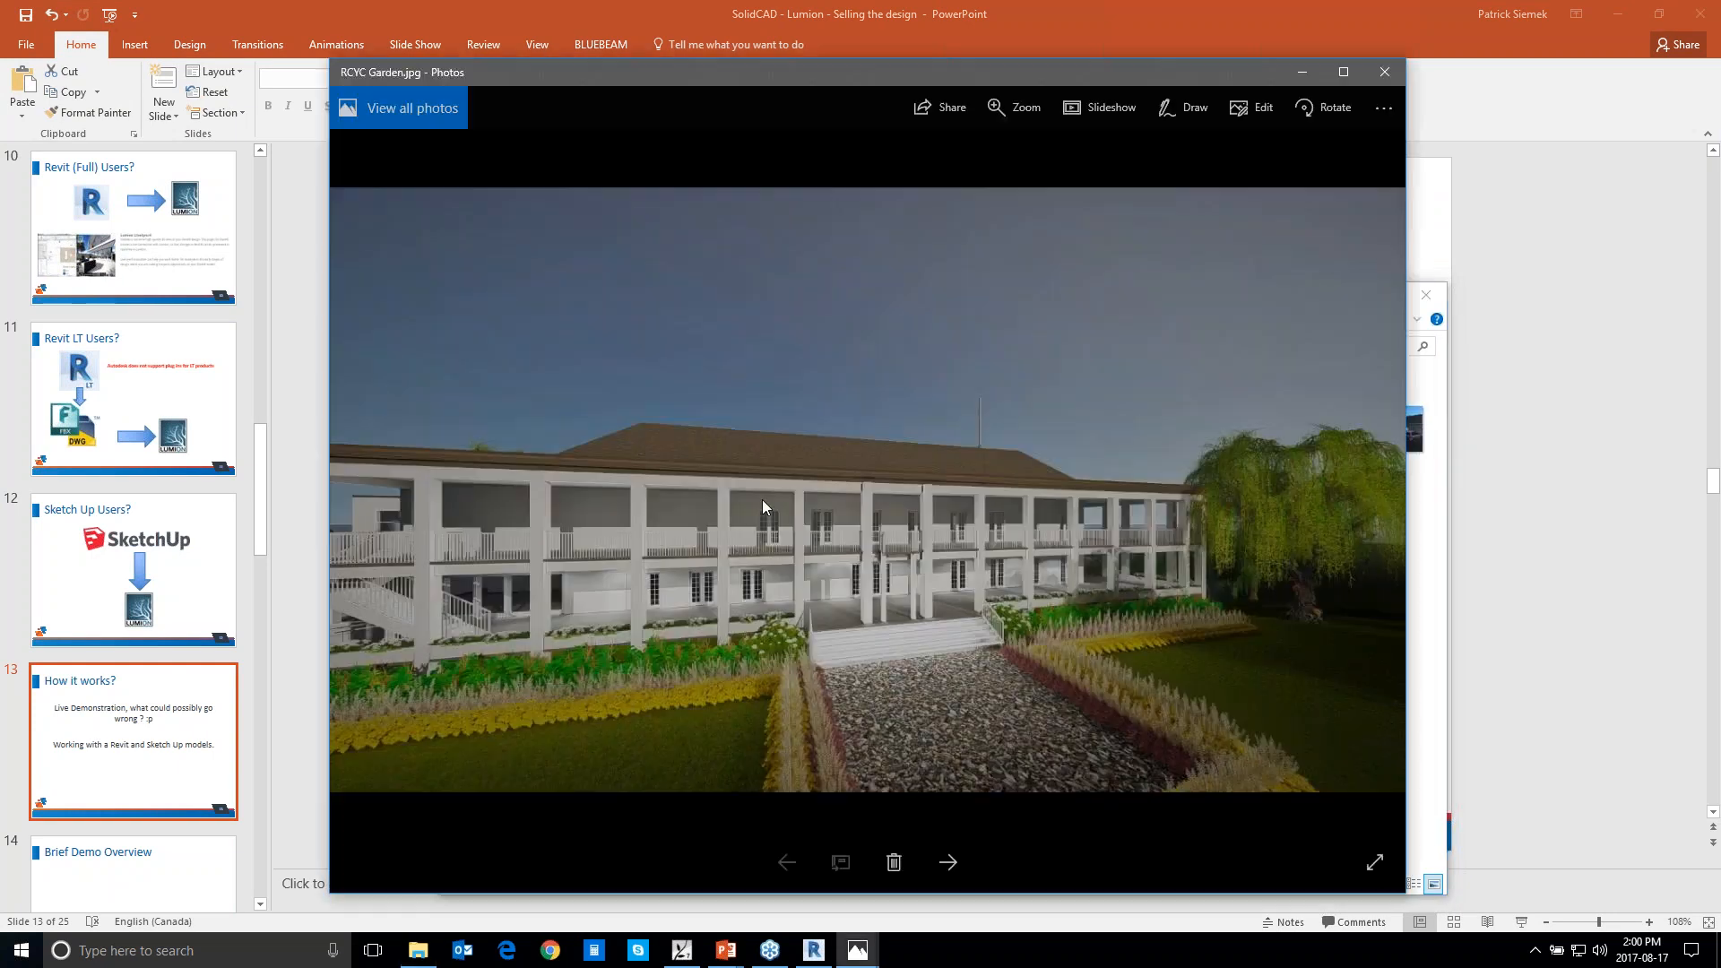
left_click(1343, 71)
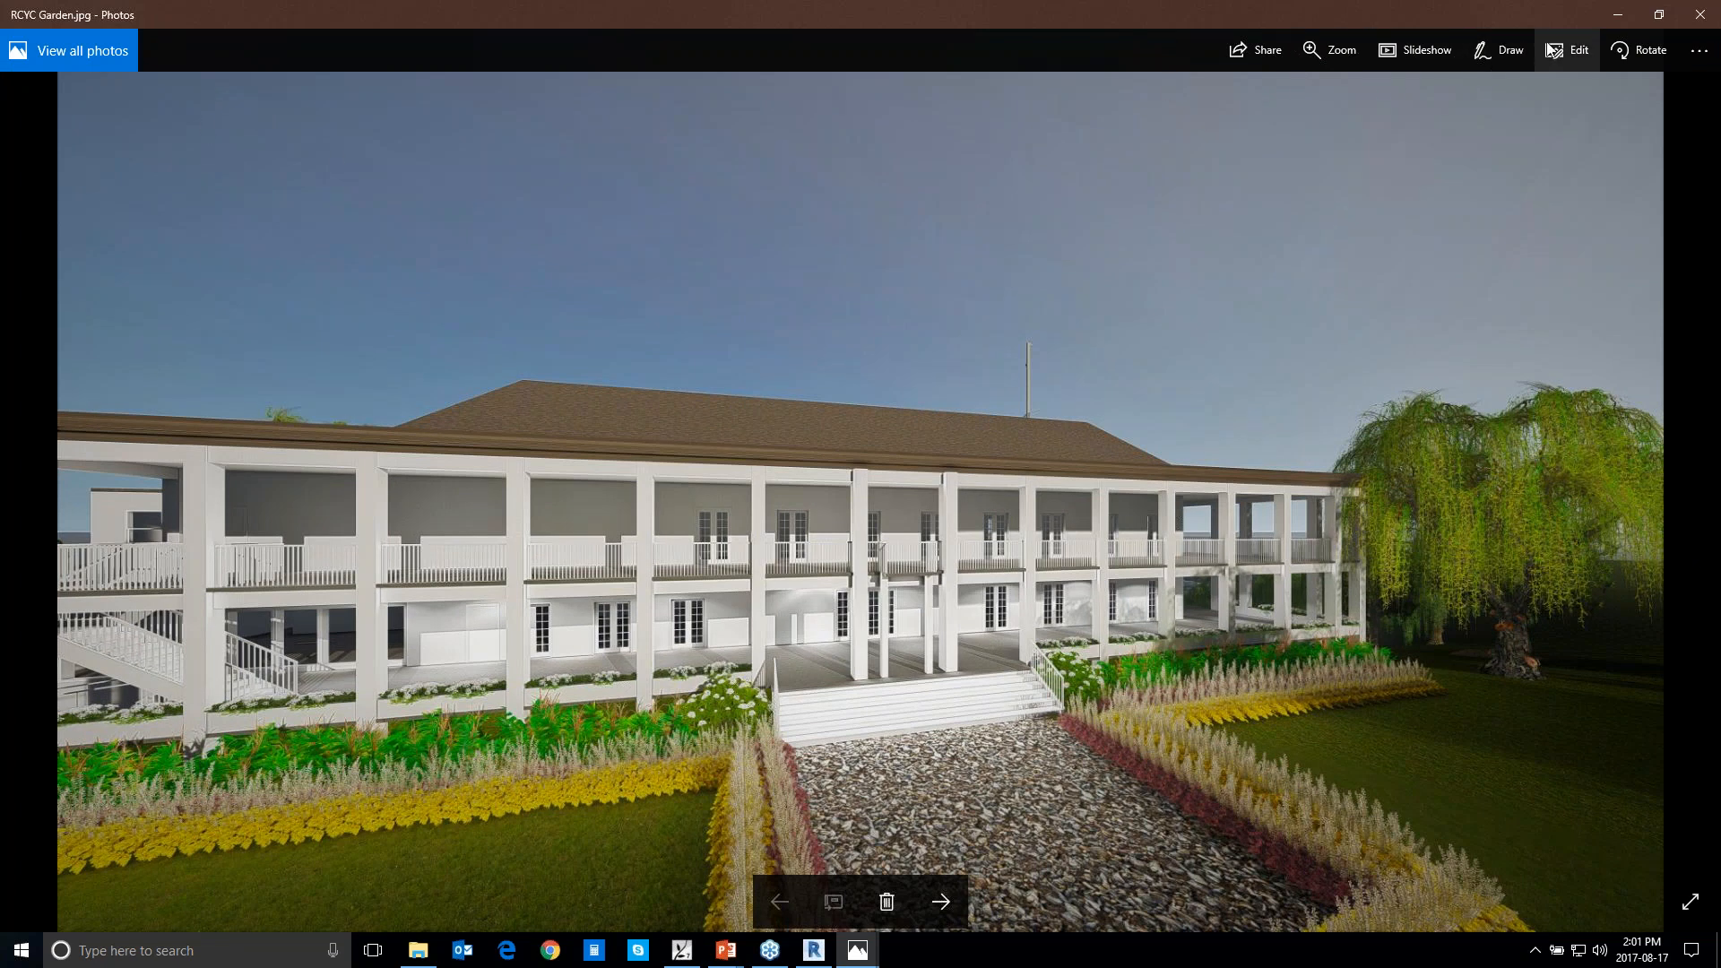
left_click(1570, 52)
left_click(1566, 52)
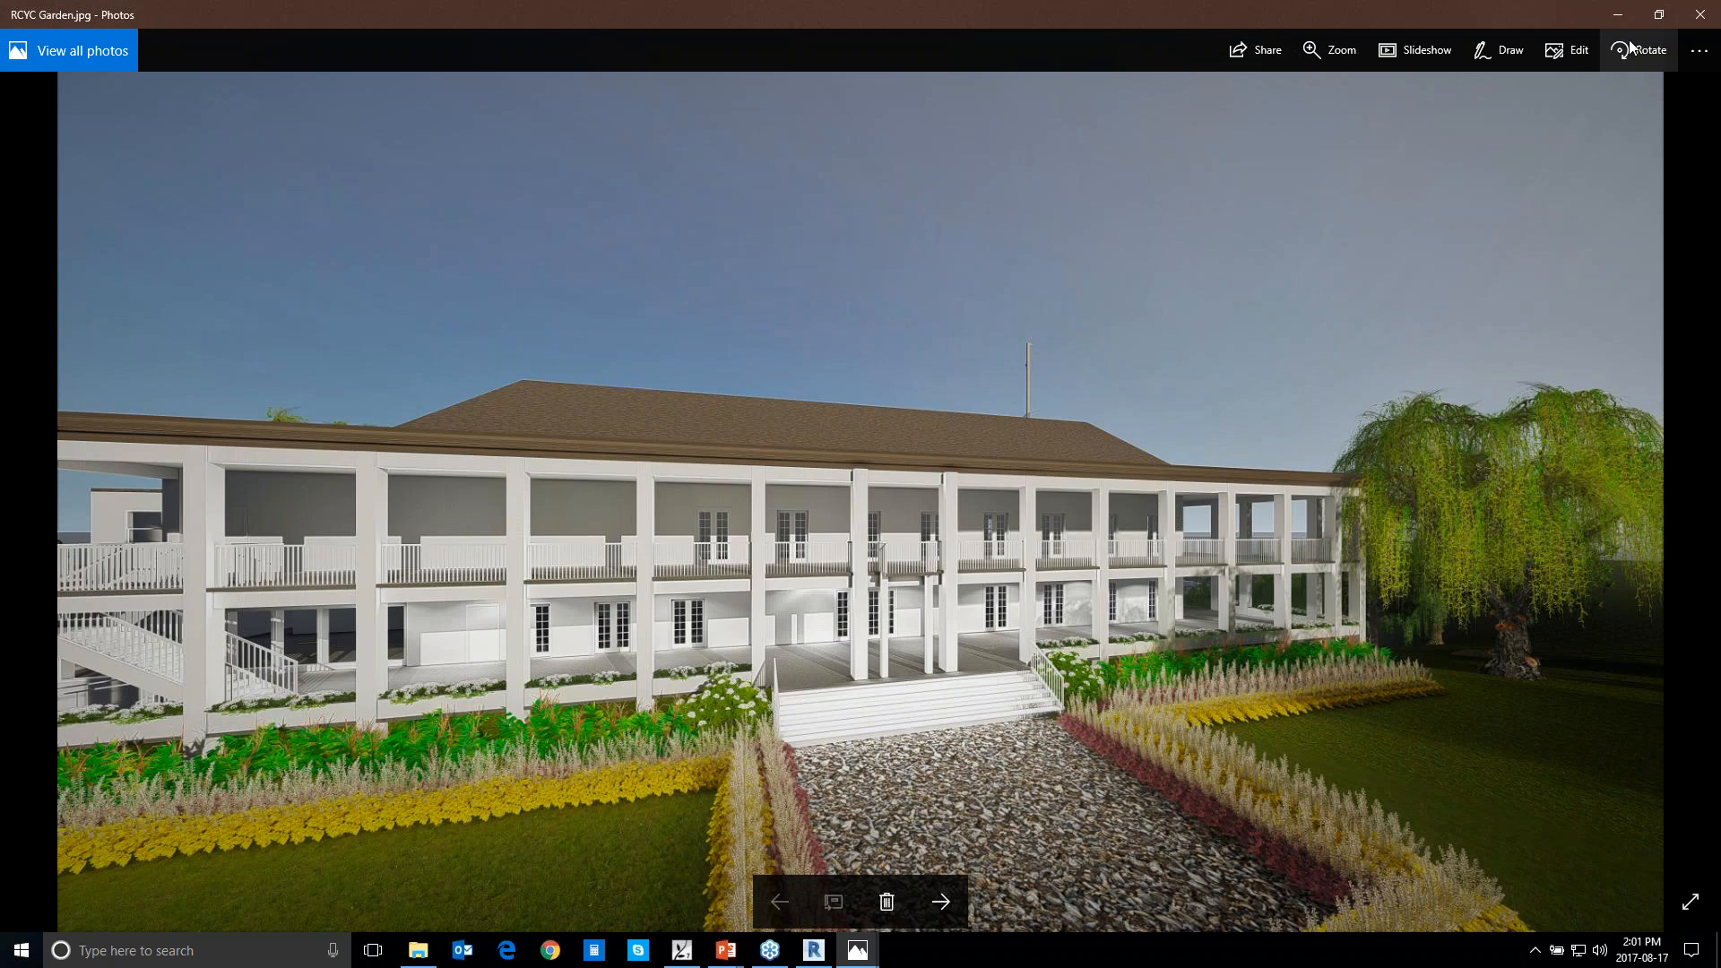
left_click(1700, 14)
Return to PowerPoint, start the slide show from the "How it works?" slide, and advance to slide 19, "Sample Shots – Sketch Up Model"
left_click(346, 581)
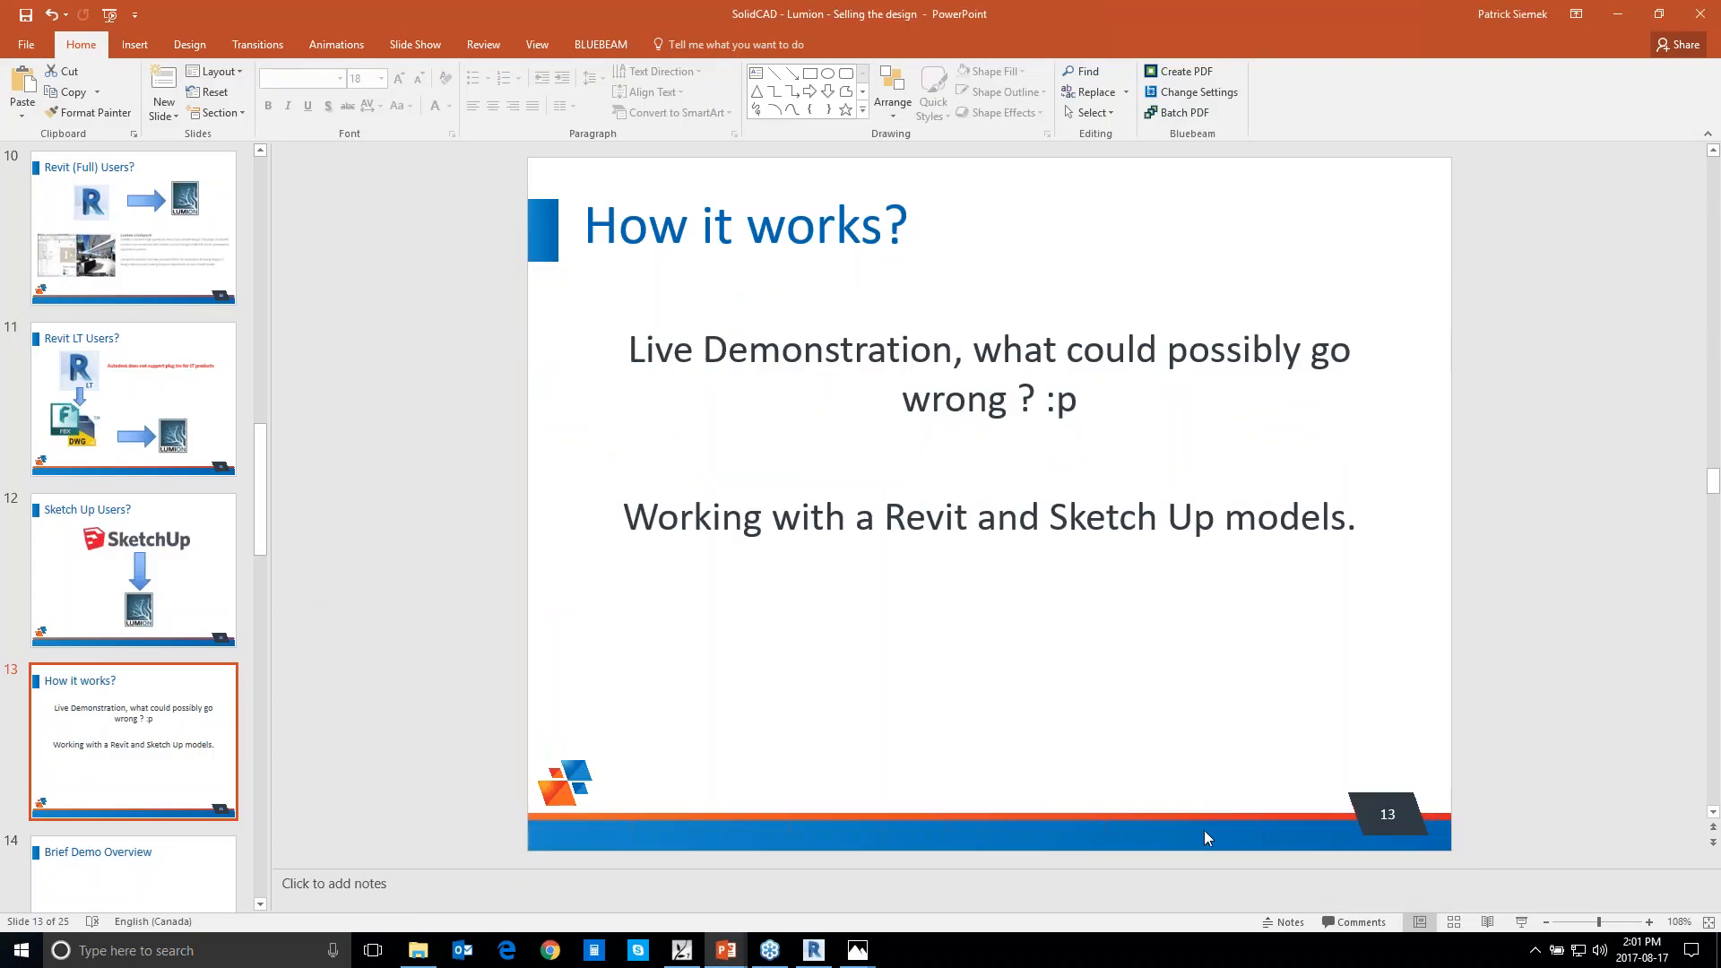
left_click(1521, 921)
left_click(906, 607)
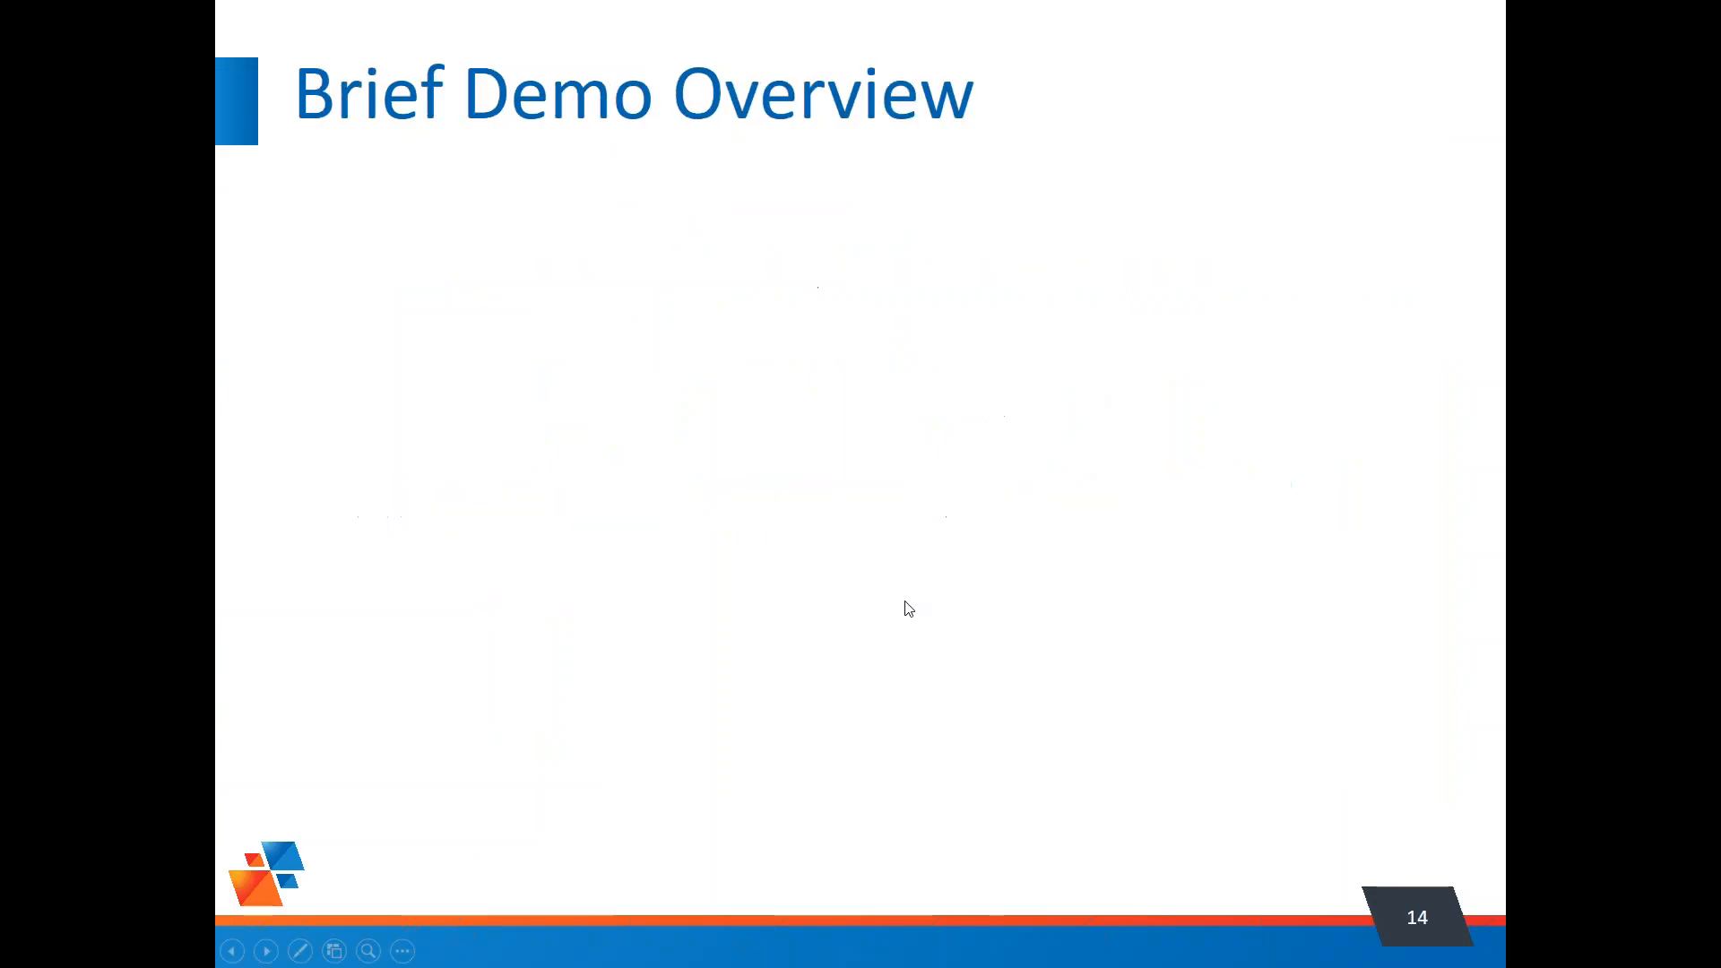
left_click(906, 612)
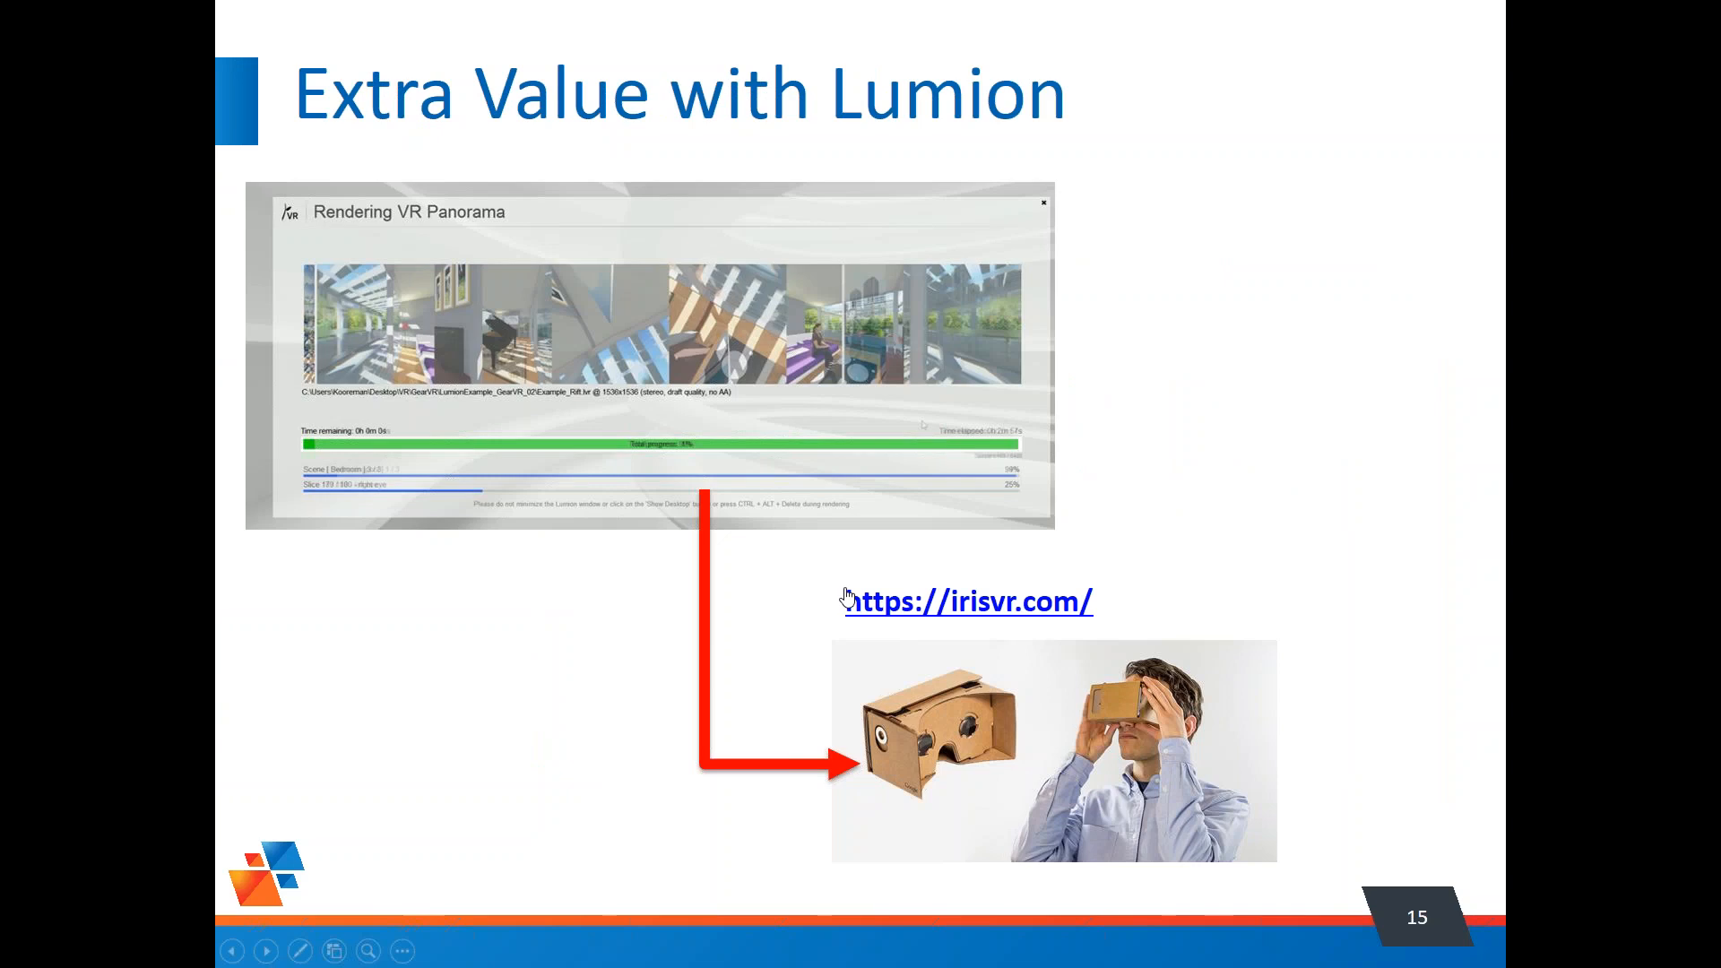
left_click(737, 570)
left_click(739, 573)
left_click(743, 582)
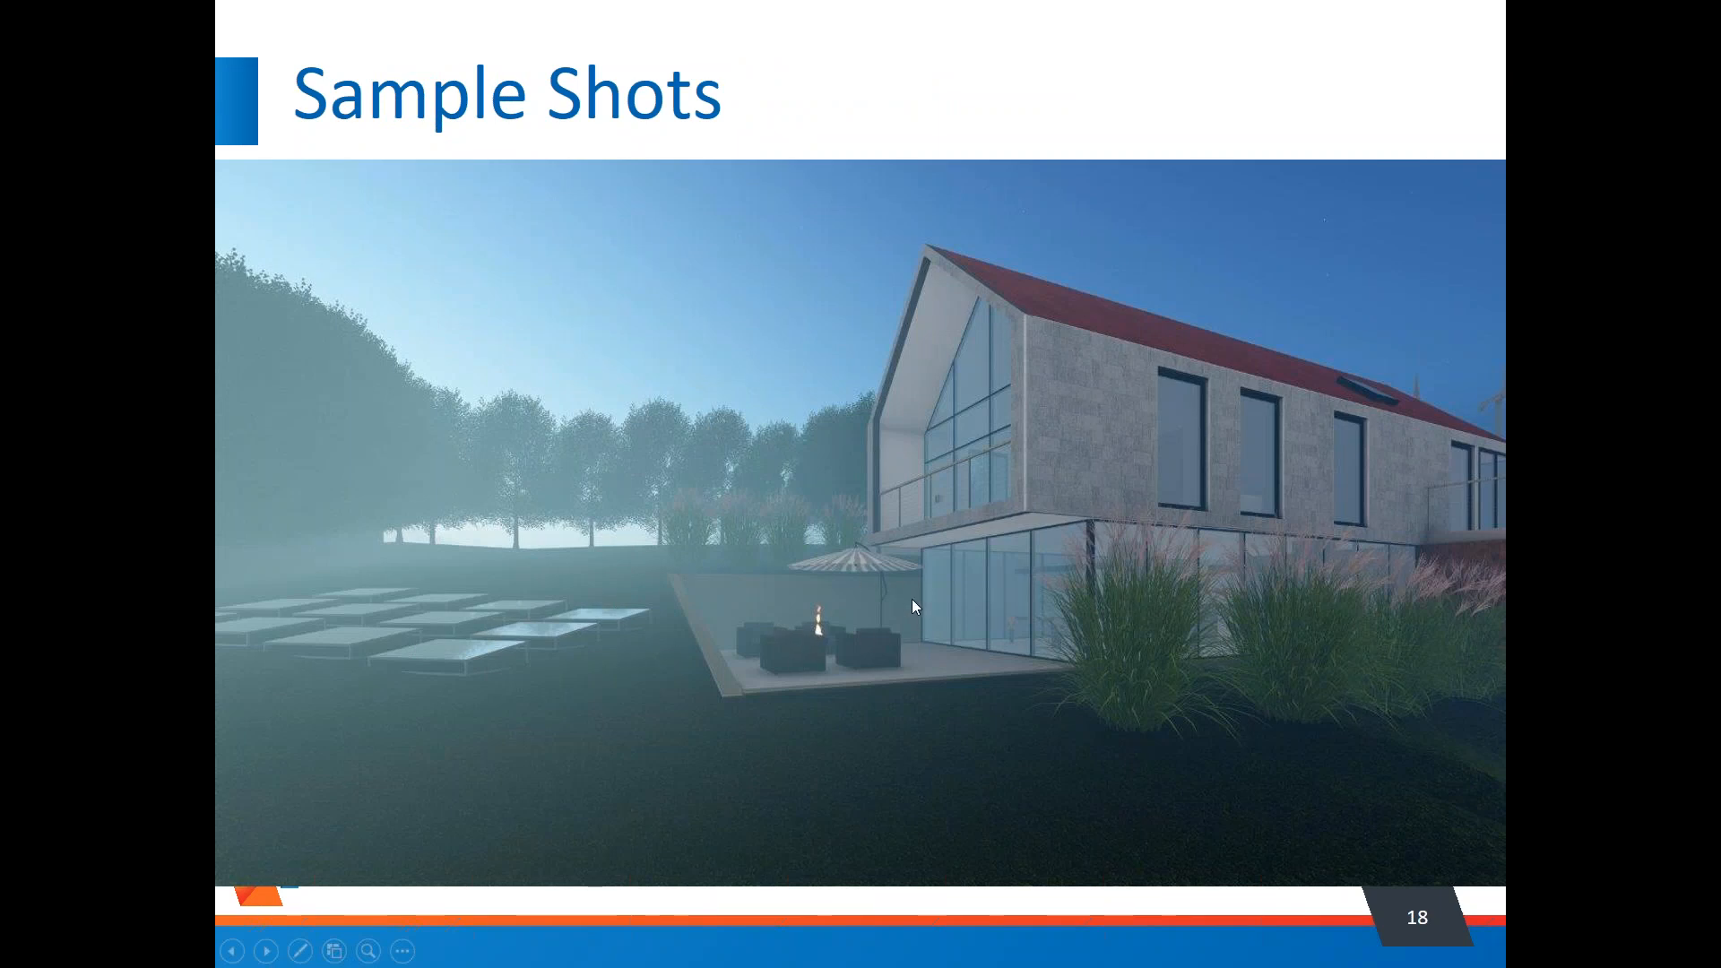
left_click(961, 655)
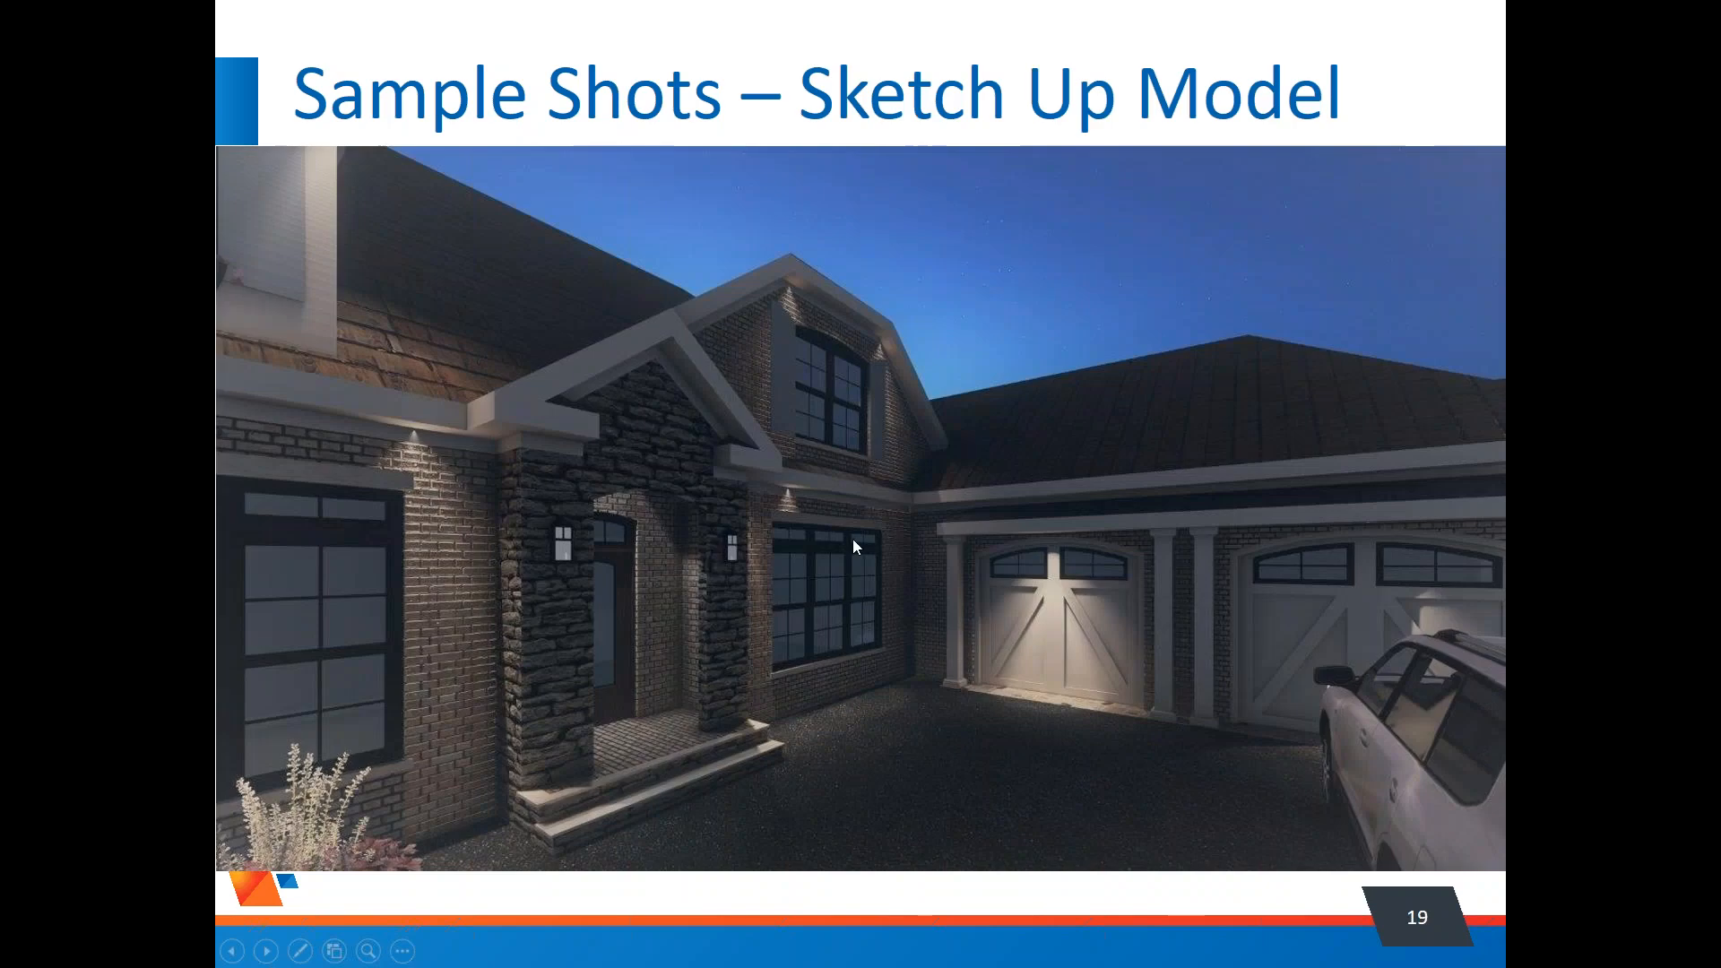
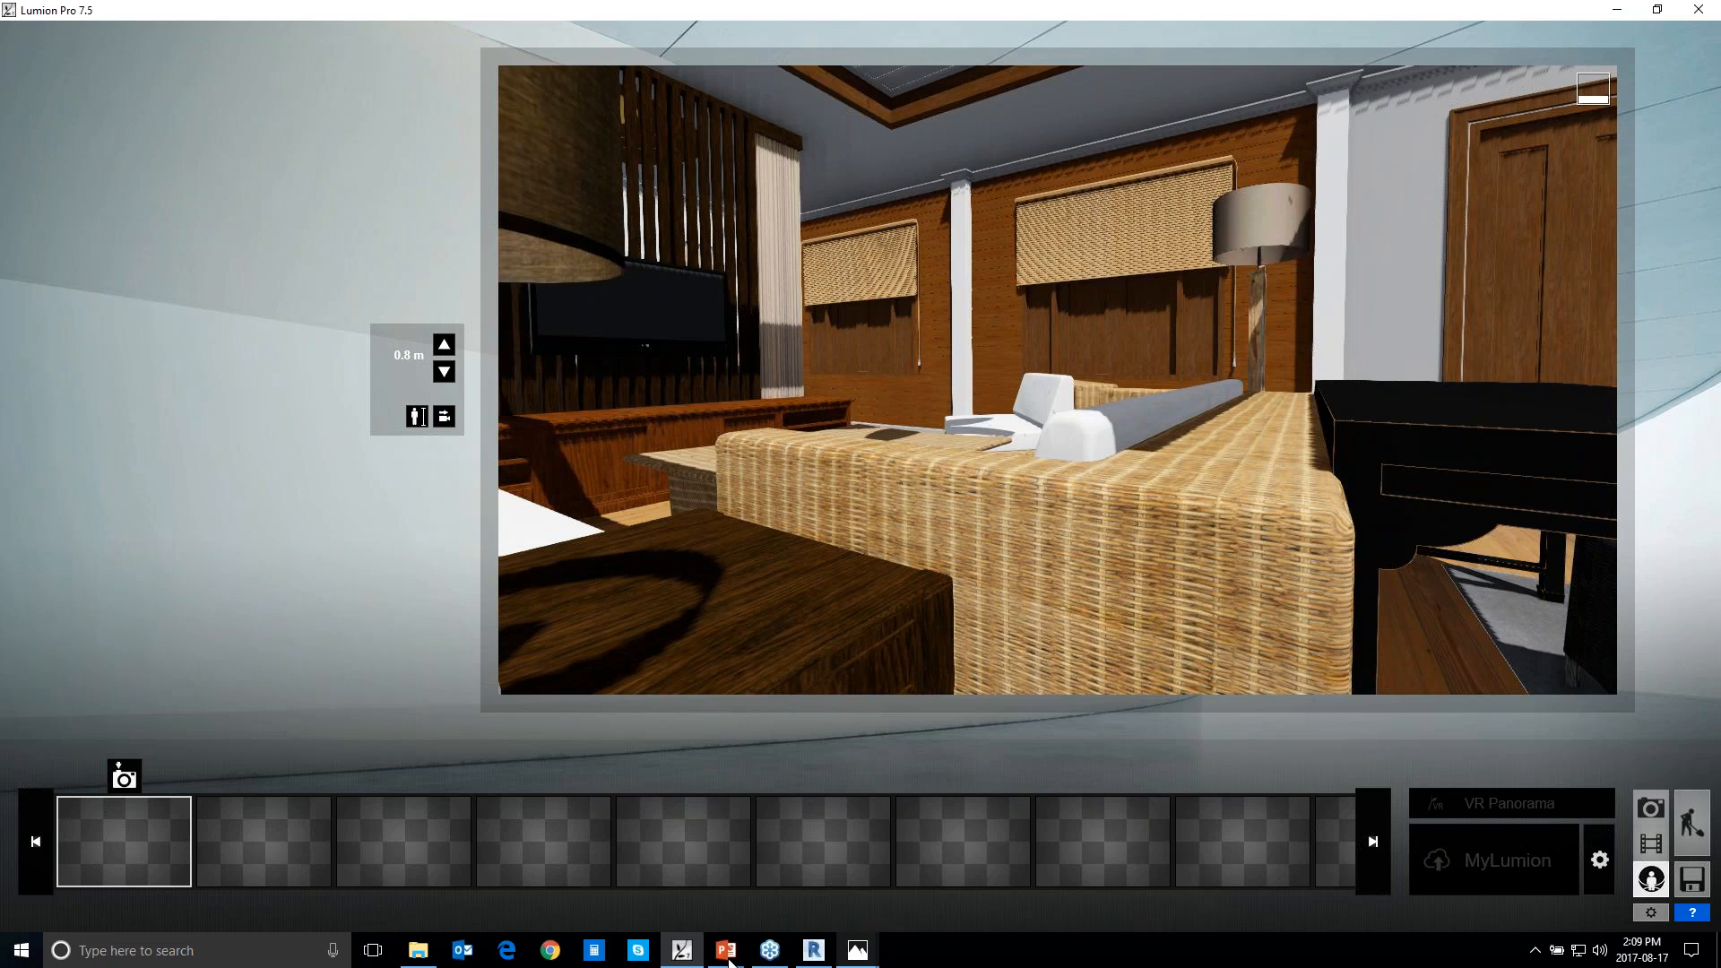
Switch to the Selling the design presentation in PowerPoint and show slide 25, "Contact Us"
mouse_move(680, 961)
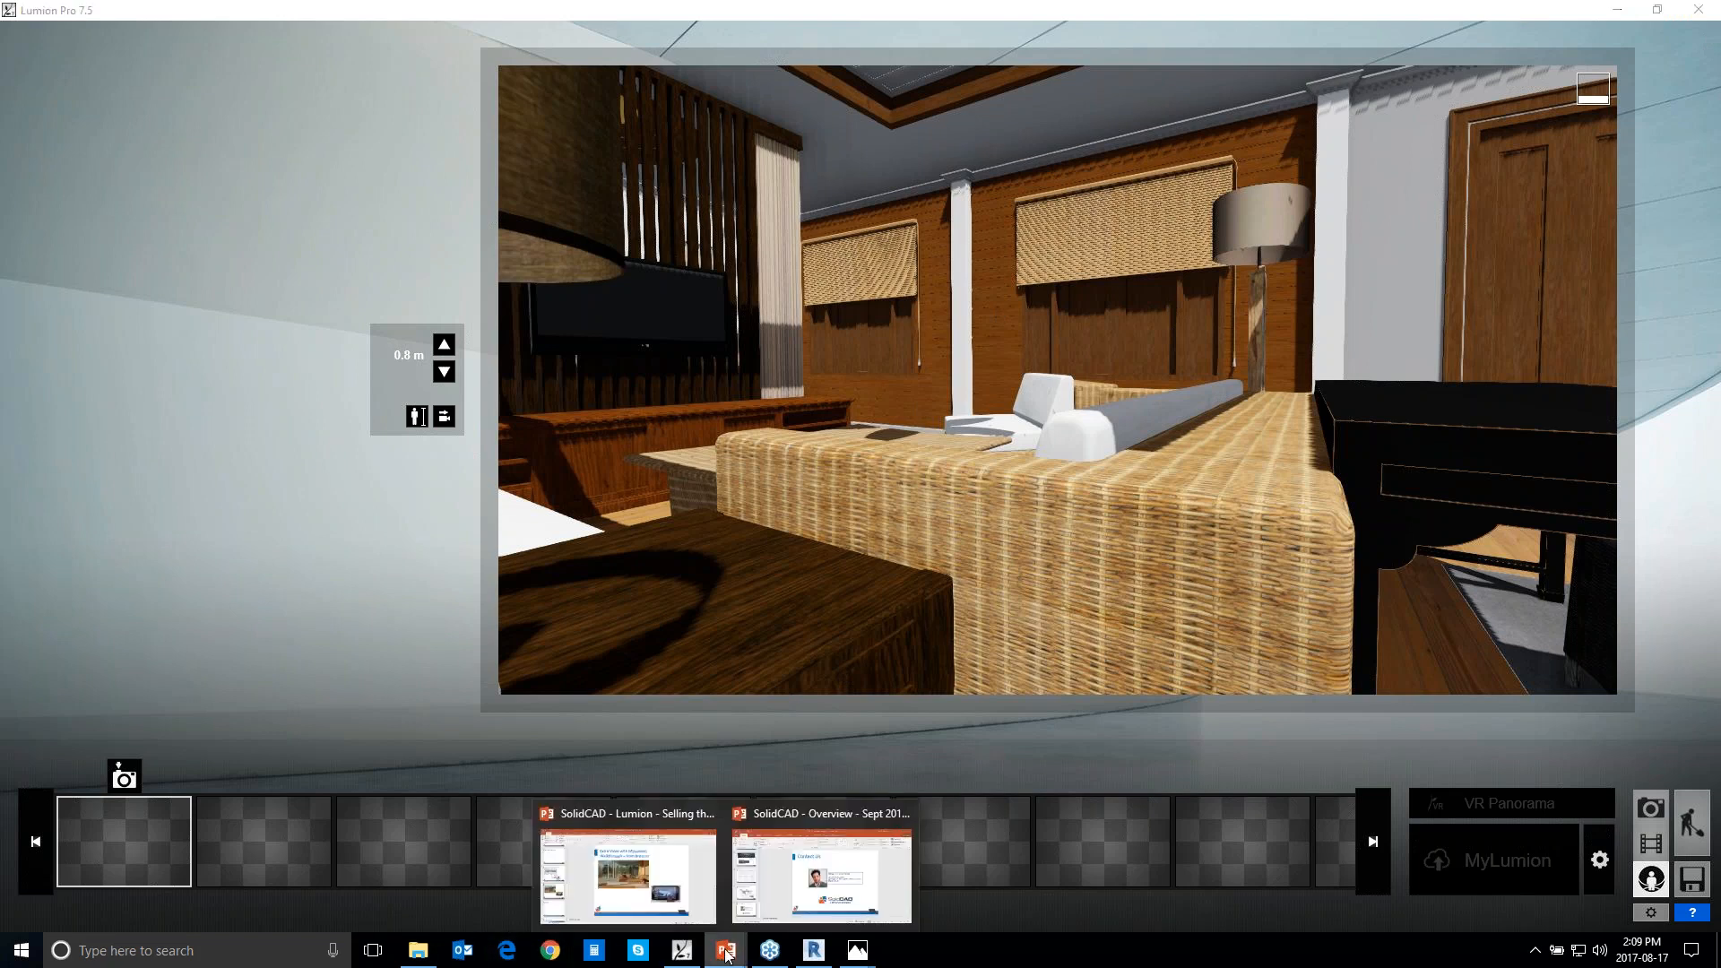
left_click(668, 908)
scroll(285, 741, "down", 1)
scroll(149, 719, "down", 5)
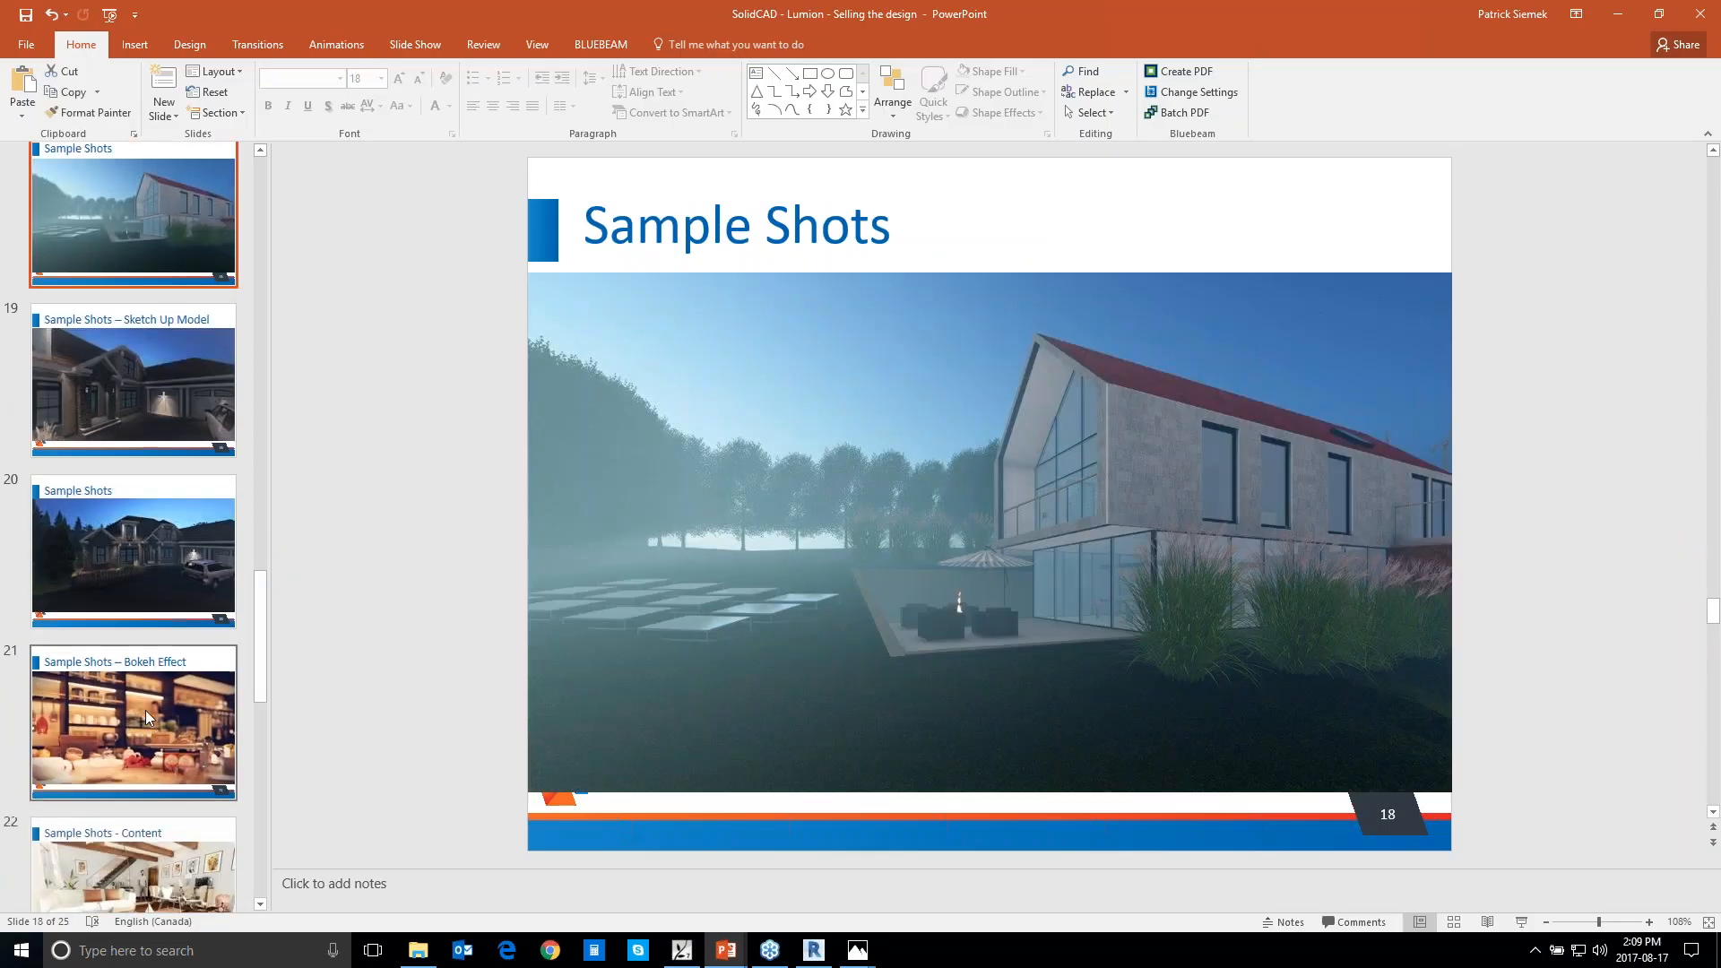
scroll(149, 718, "down", 3)
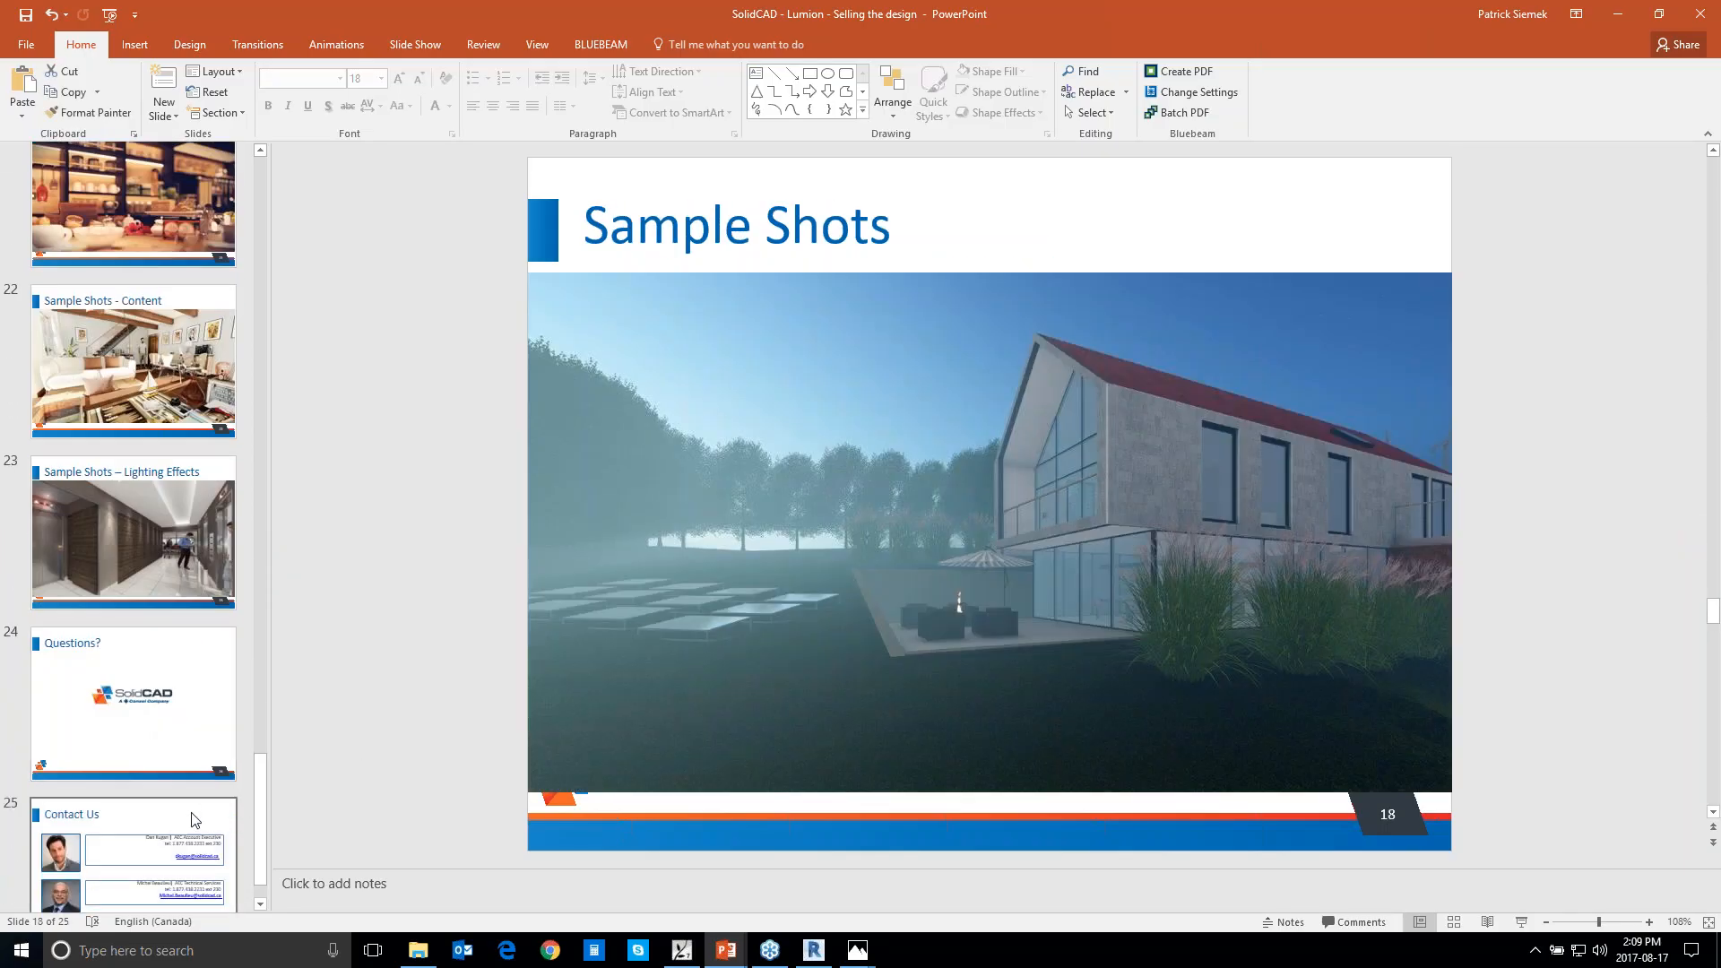
left_click(177, 831)
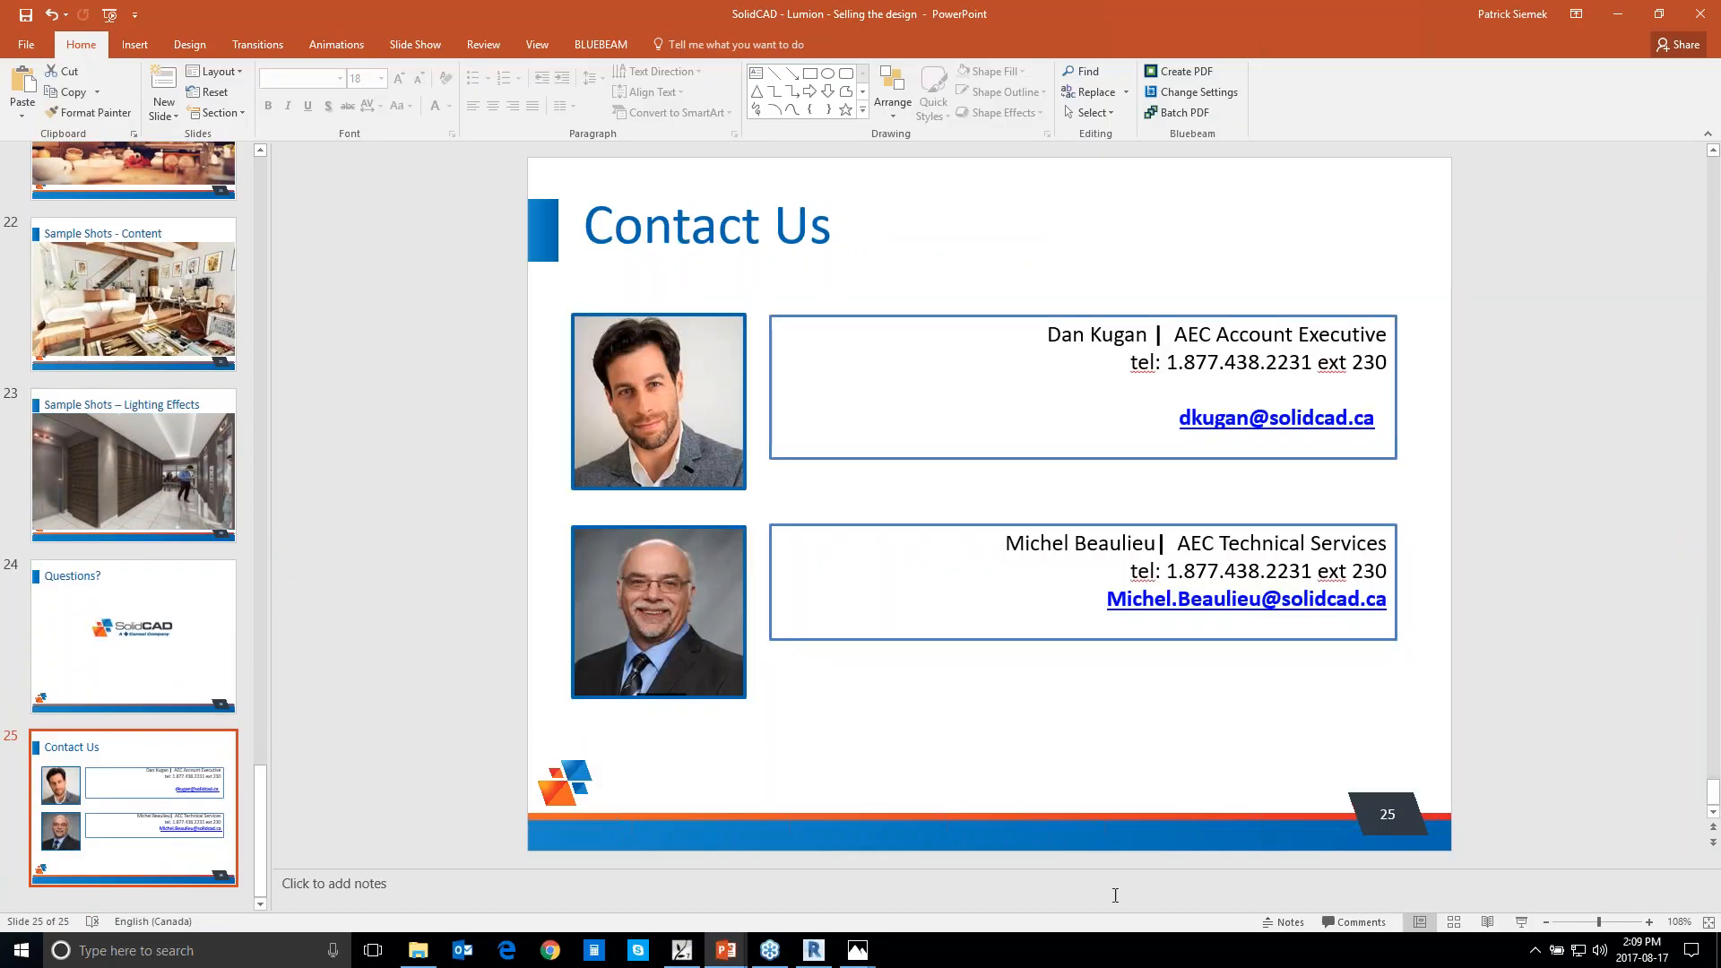
left_click(1711, 281)
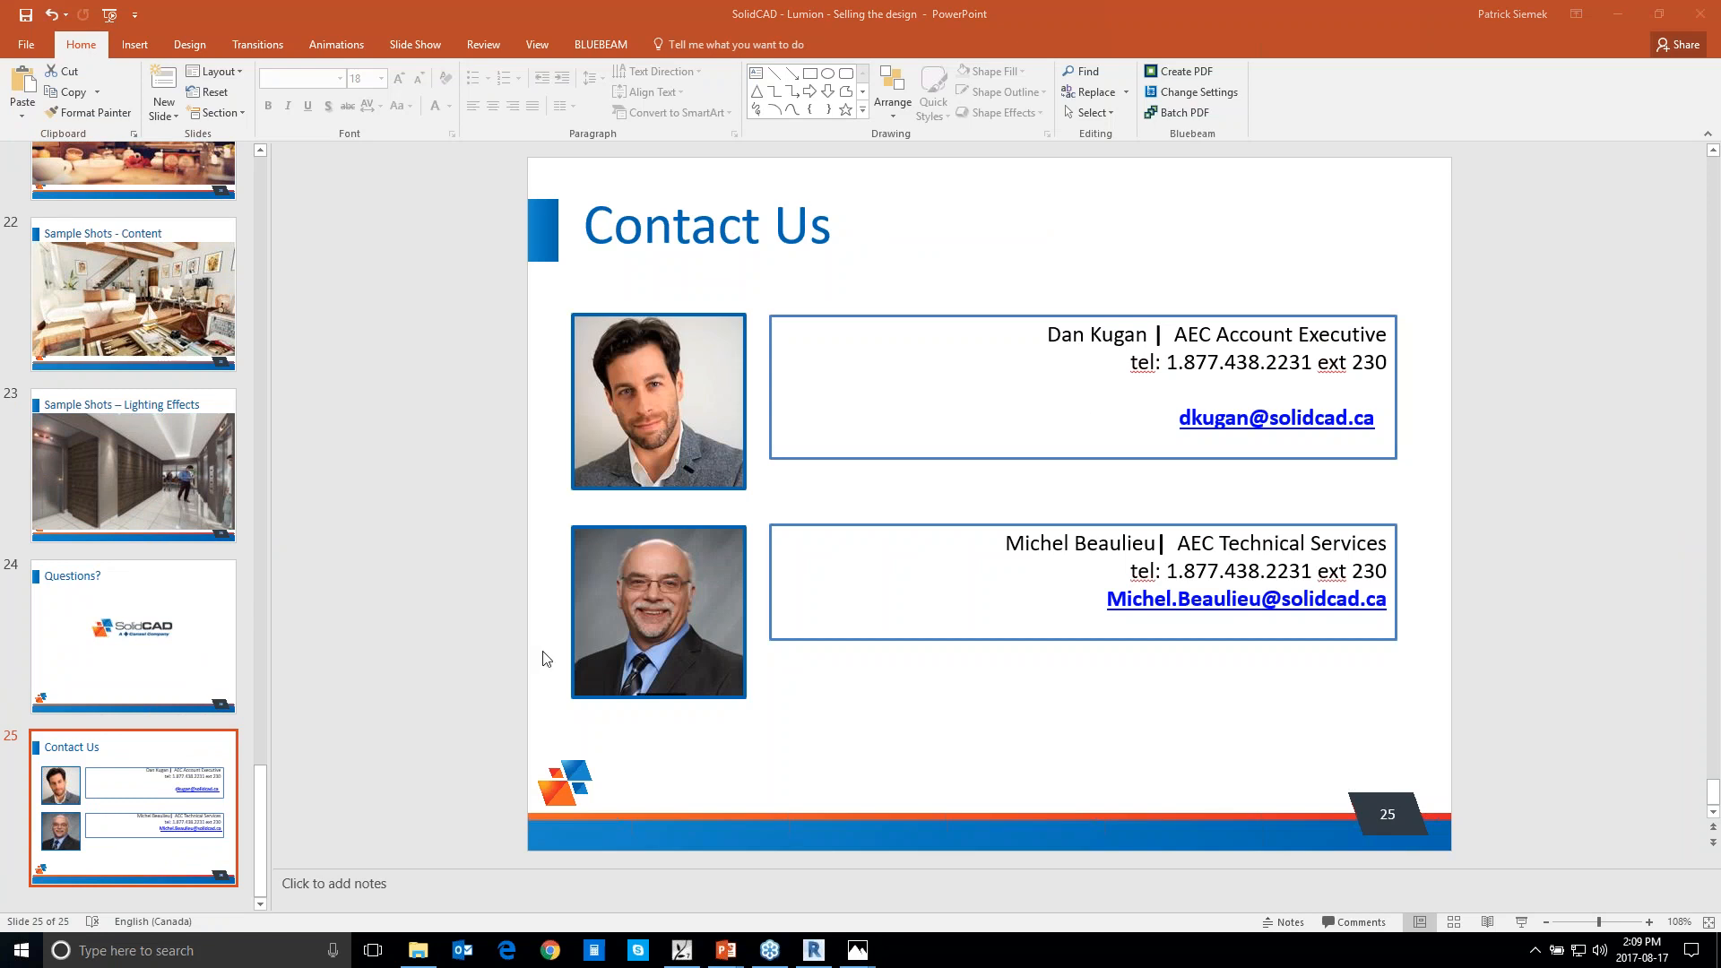
Bring up the Lumion folder in File Explorer, point out RCYC Island Clubhouse.dae, and minimize the window
left_click(430, 942)
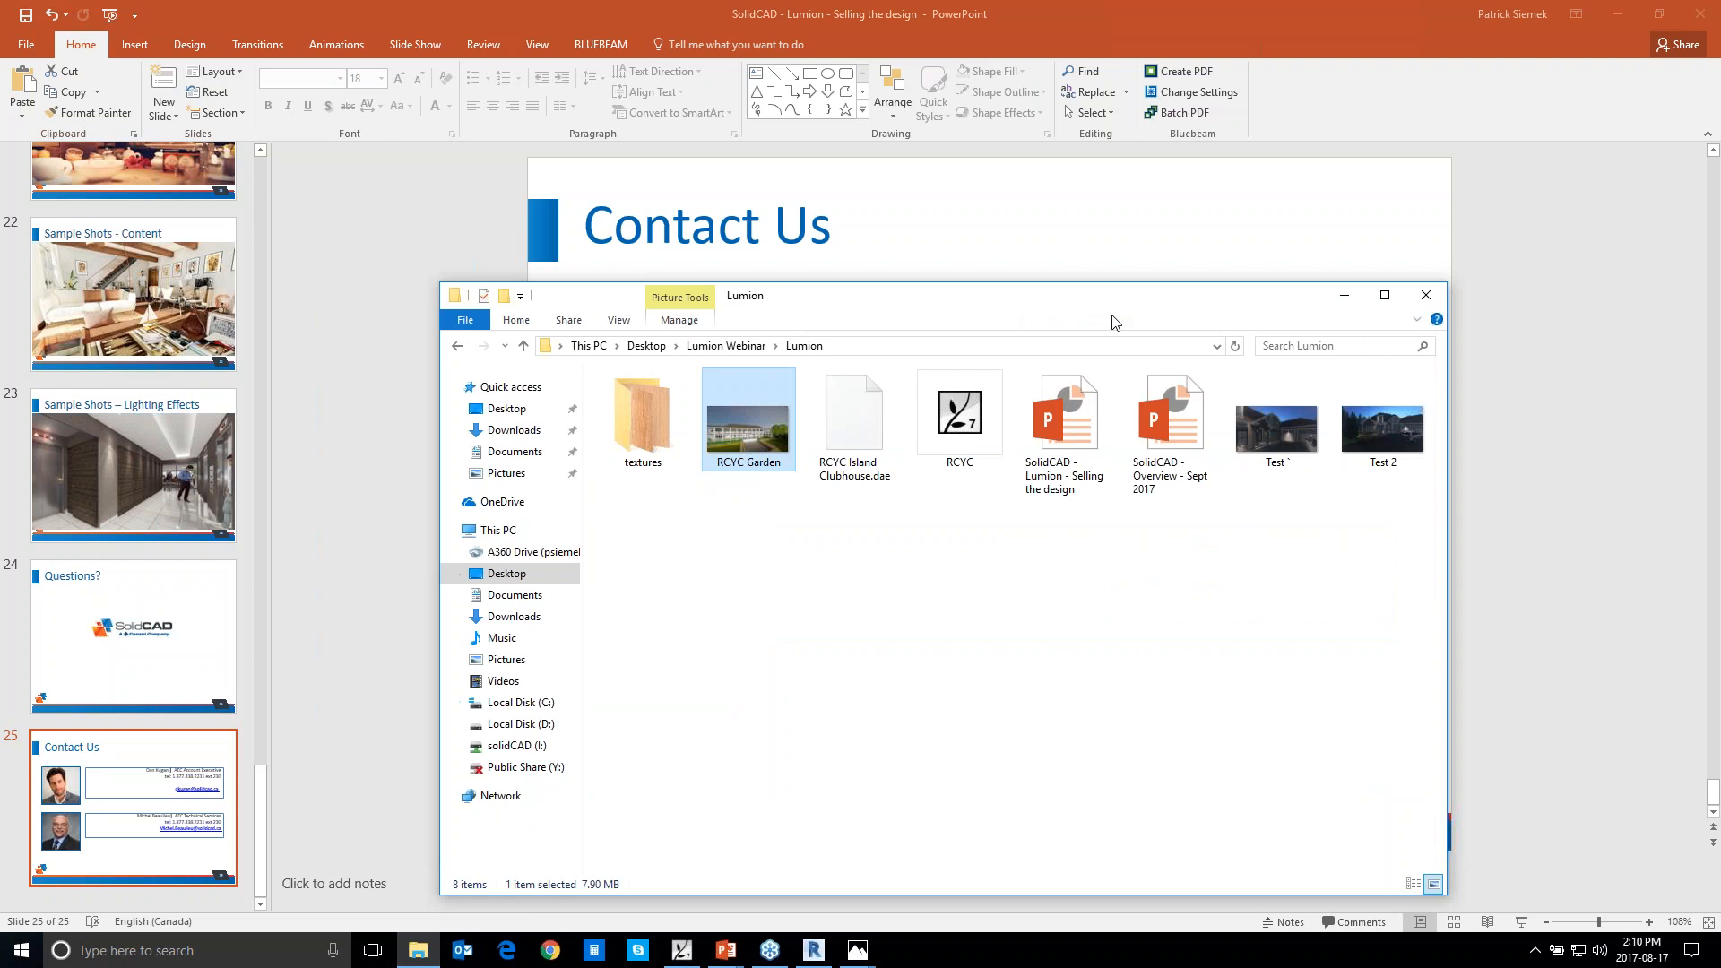
left_click(877, 470)
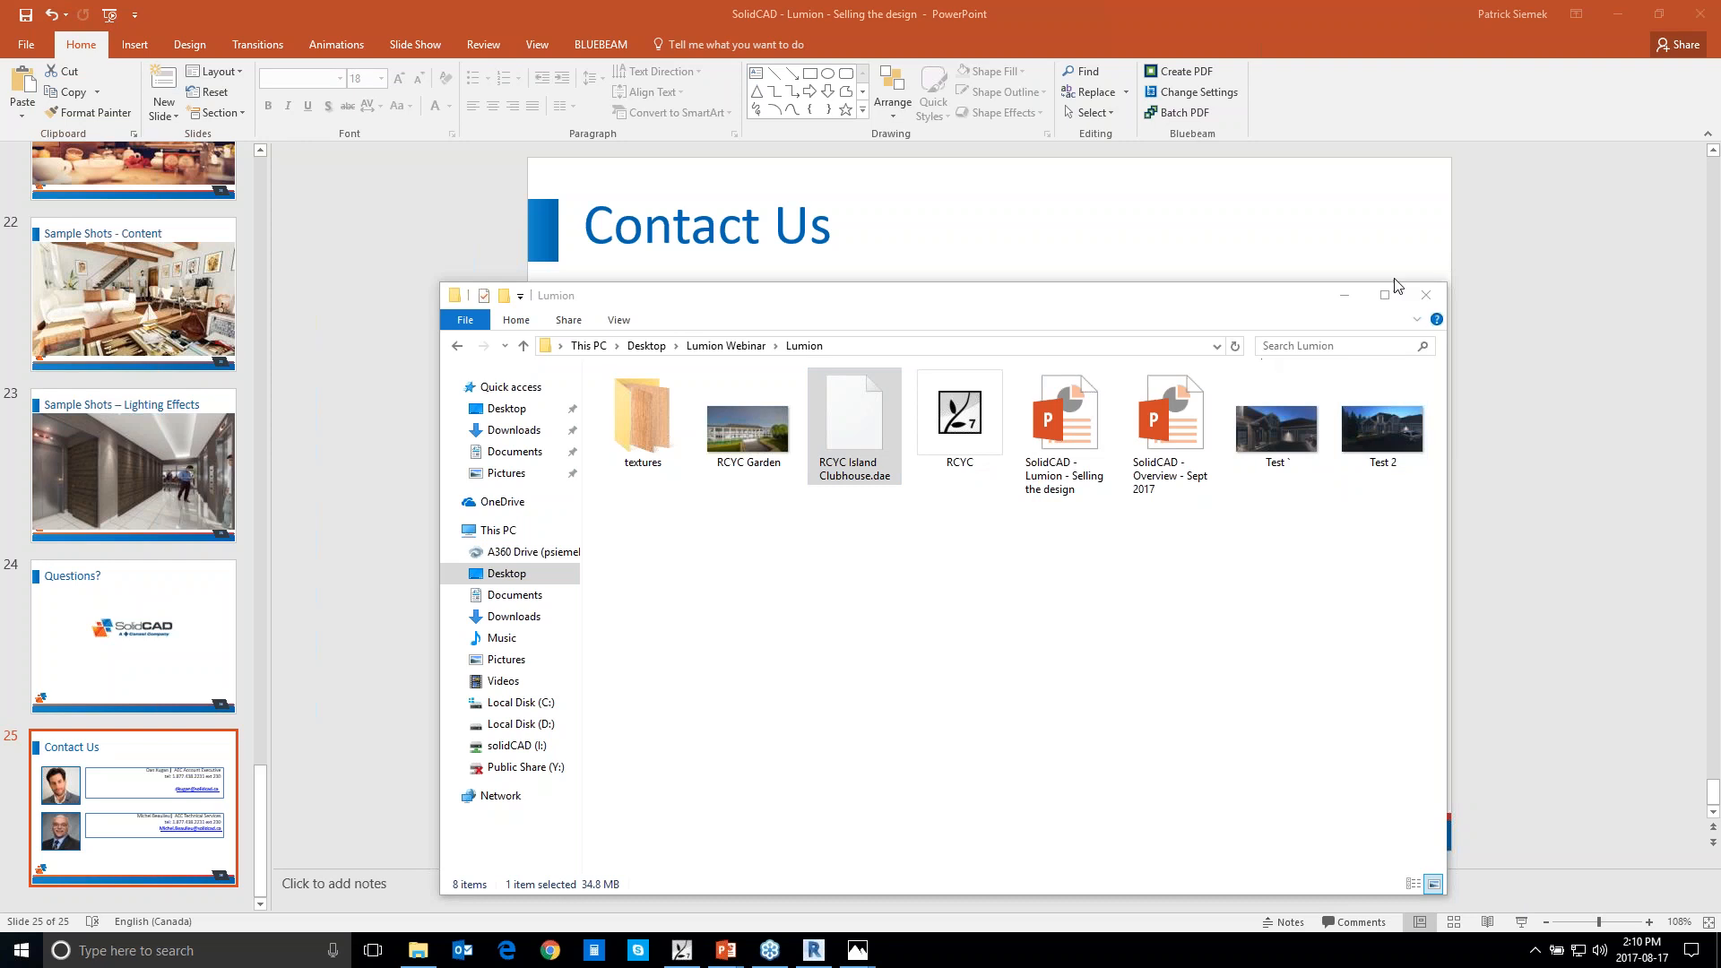
left_click(1337, 298)
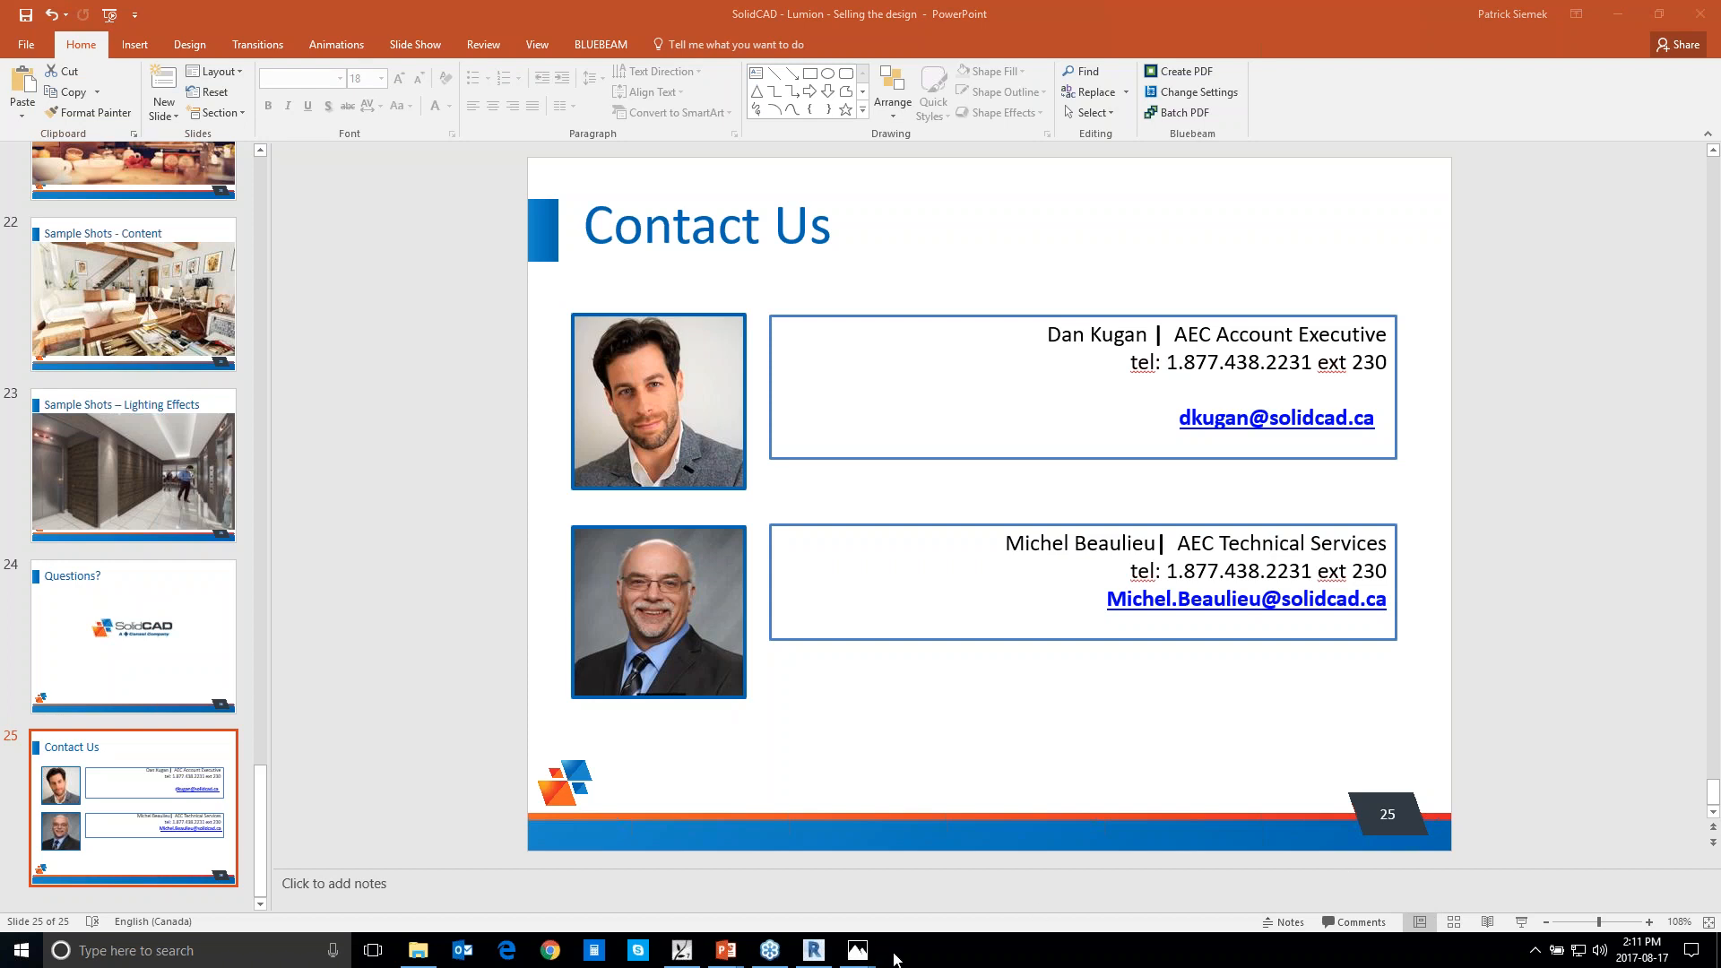
Switch to Revit to view the RCYC Island Clubhouse 3D view, and return to Lumion
left_click(813, 952)
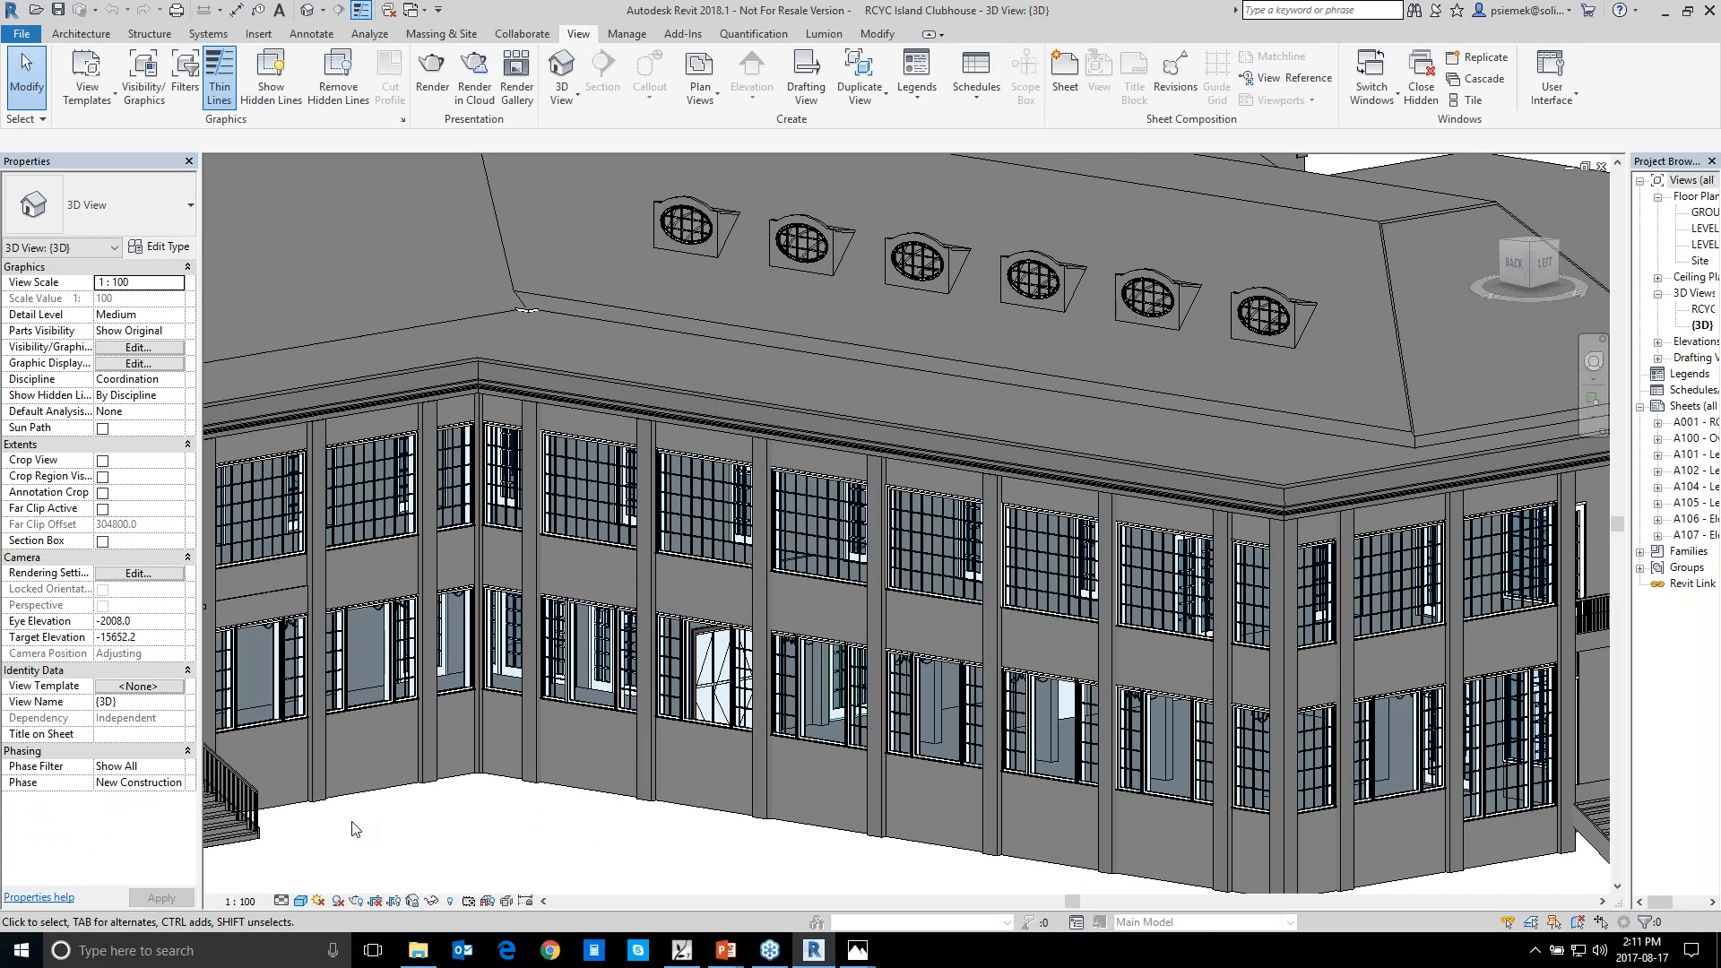
left_click(681, 952)
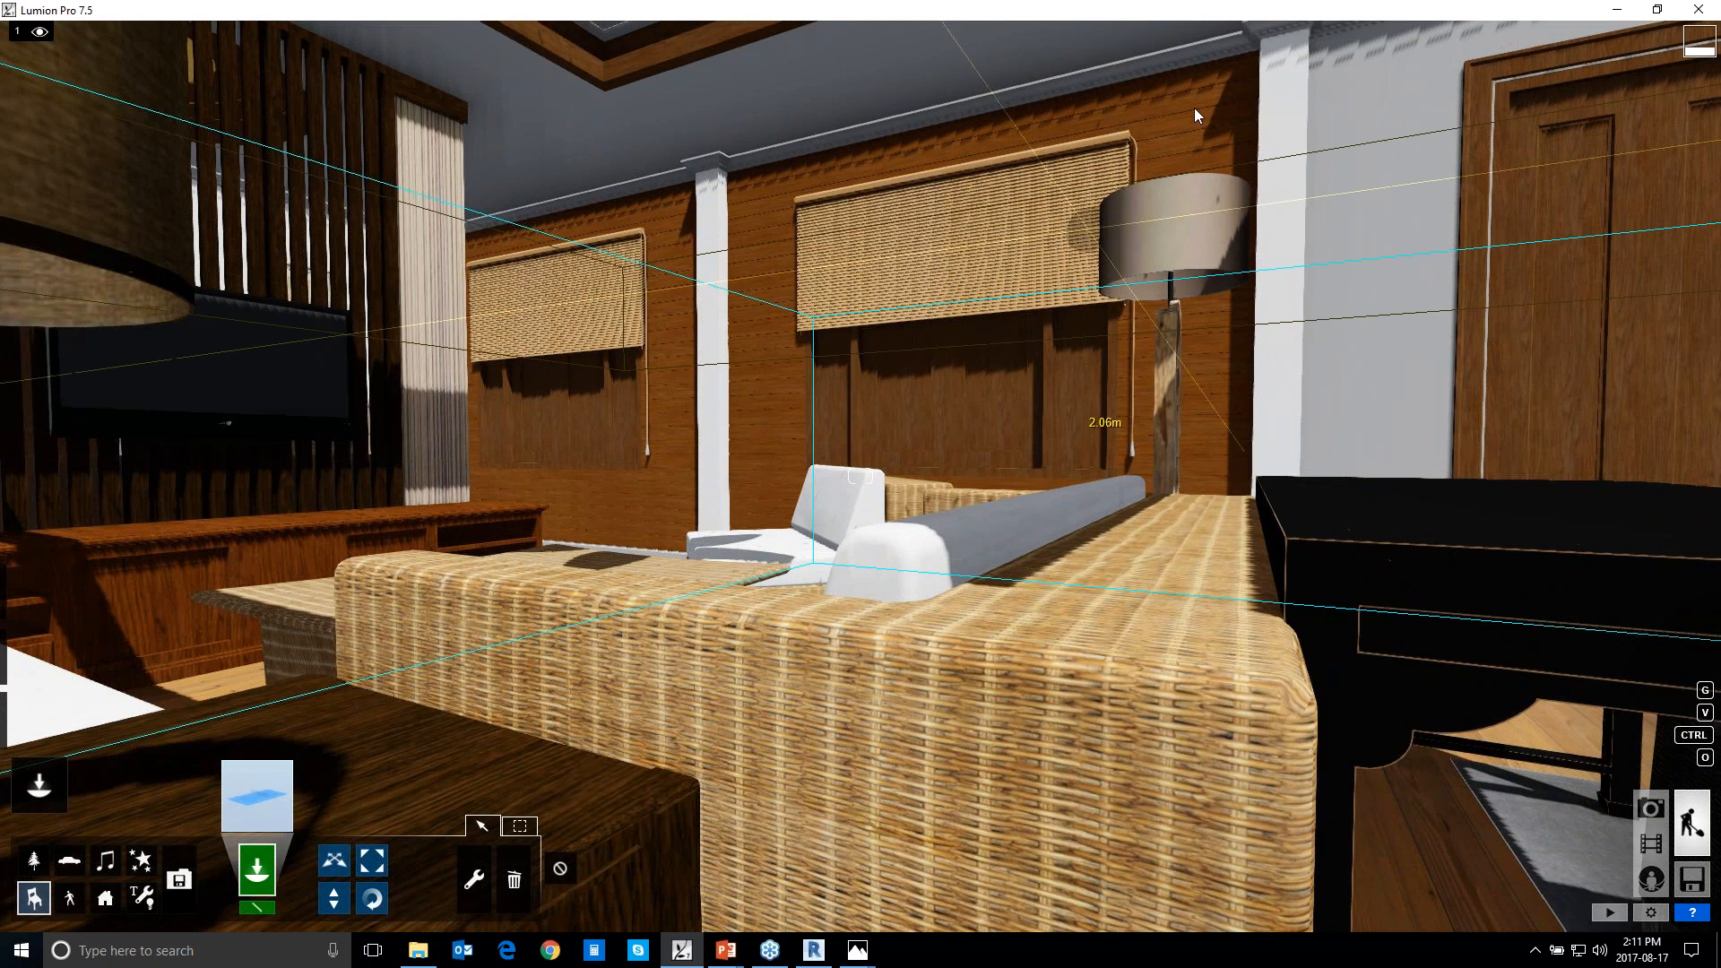
Open the file properties of the RCYC Garden image in the Lumion folder and examine its image dimensions in the details
left_click(418, 949)
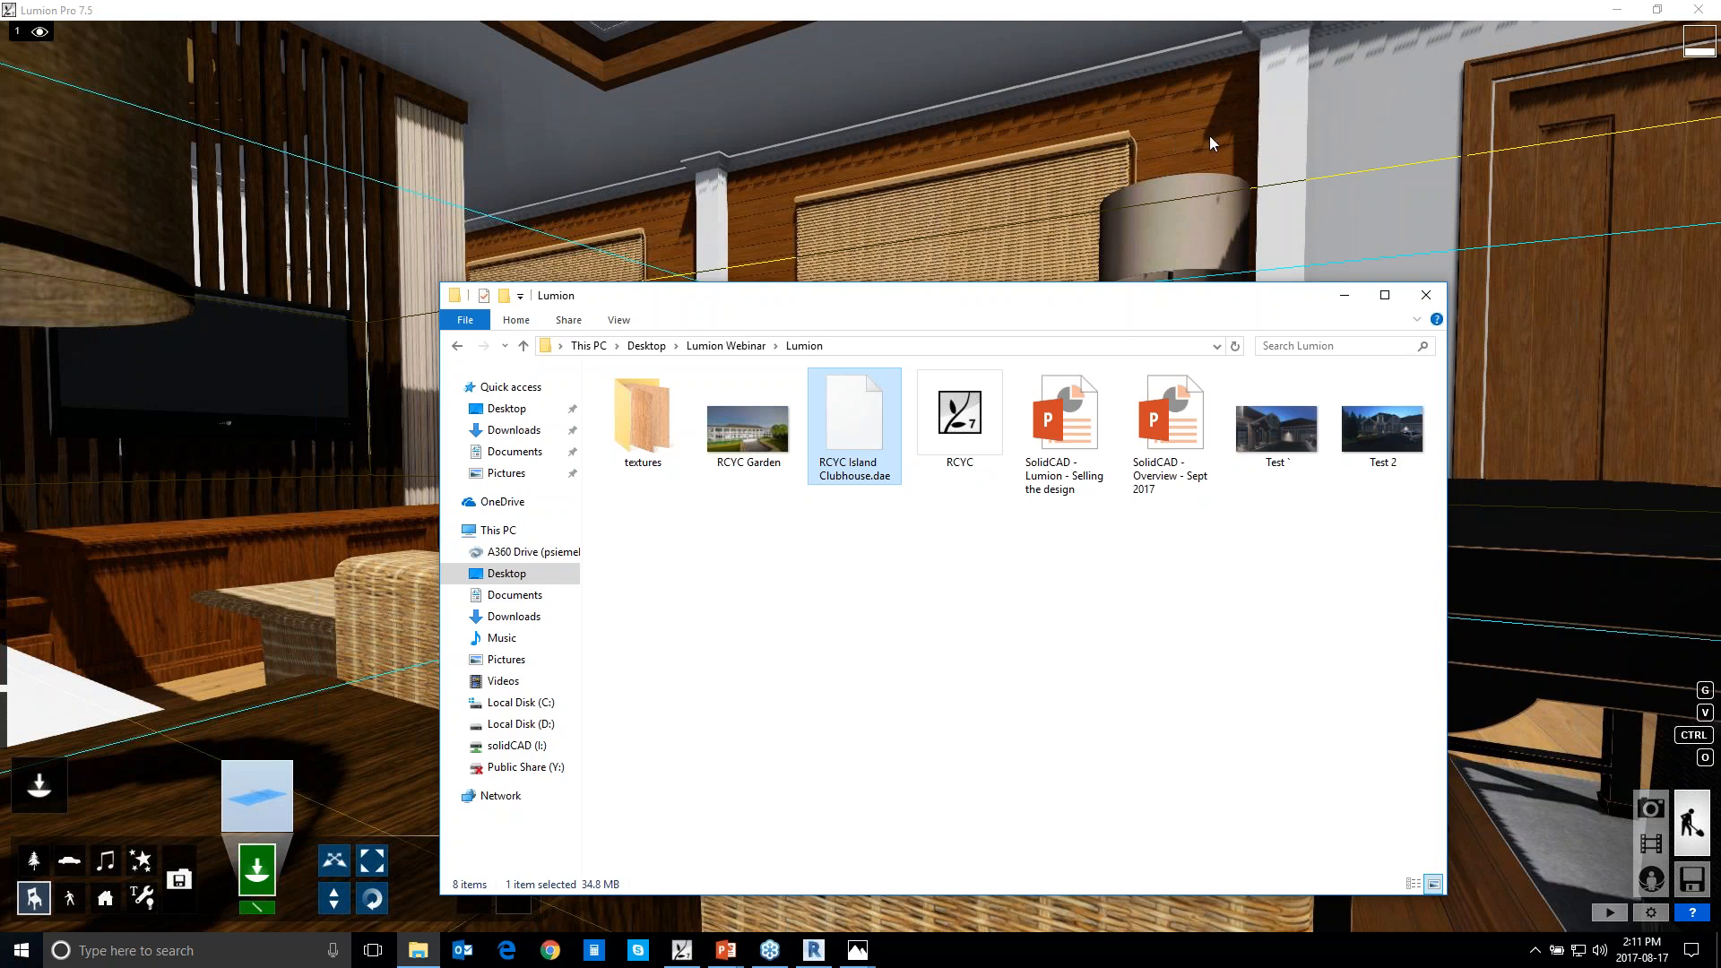
left_click(1280, 437)
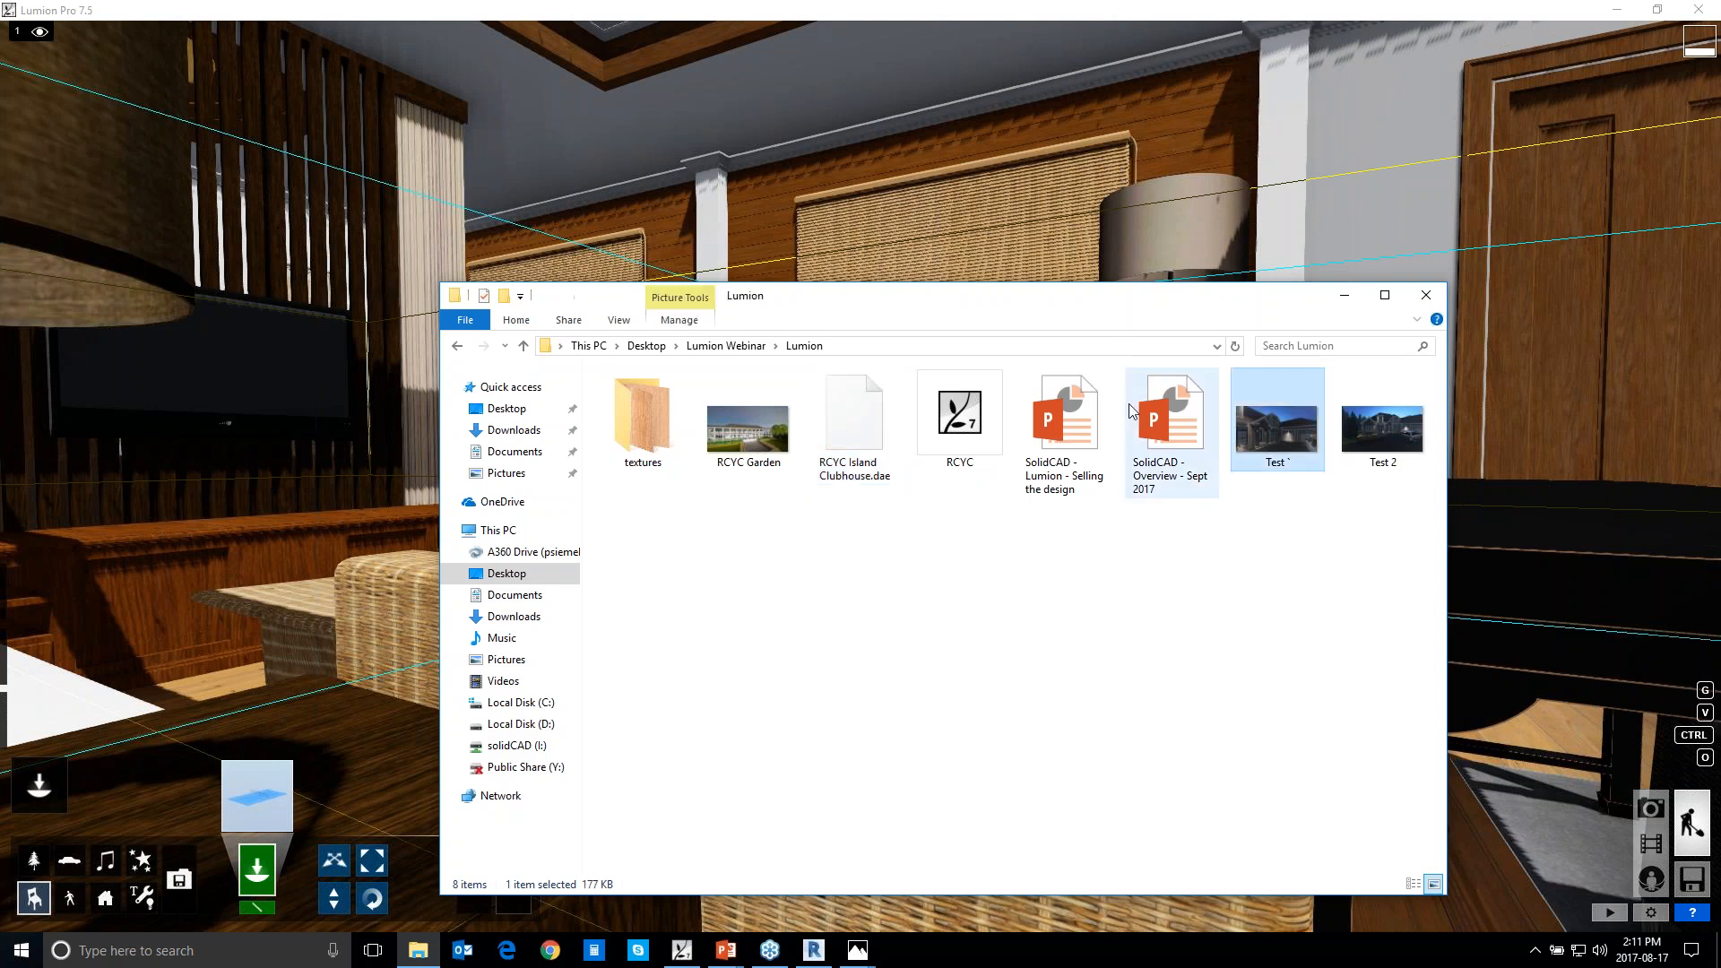
left_click_drag(893, 292, 893, 286)
right_click(771, 429)
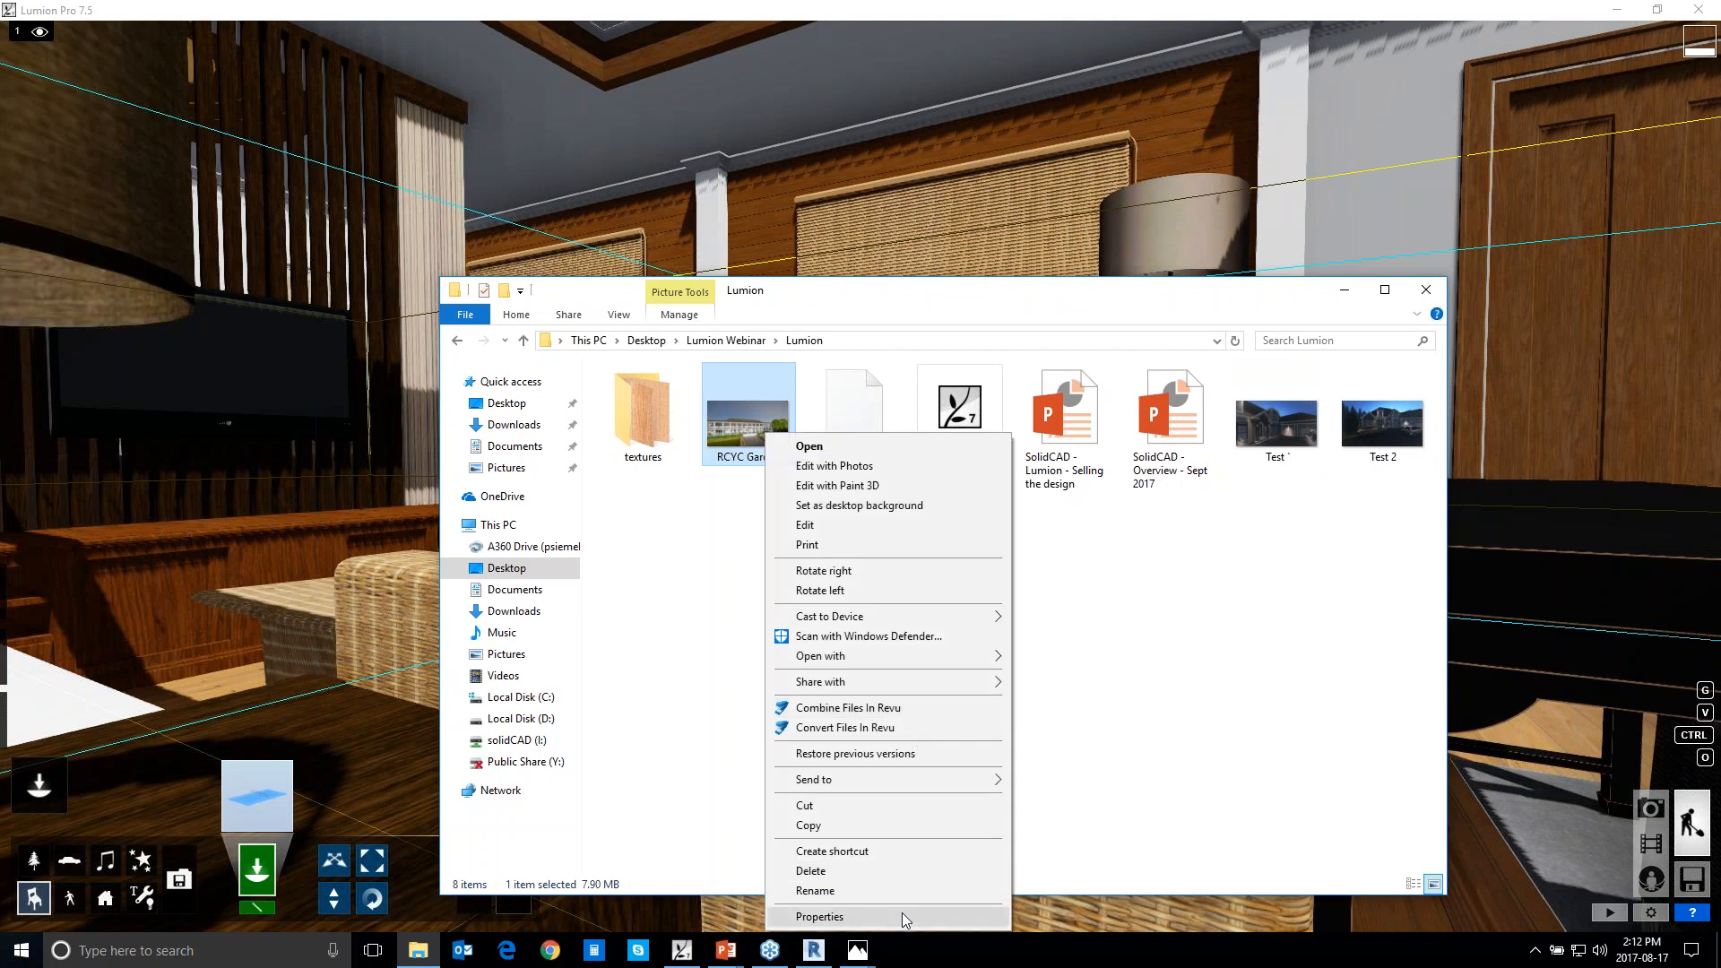
left_click(900, 913)
left_click(844, 476)
left_click(886, 476)
left_click(950, 476)
left_click(887, 476)
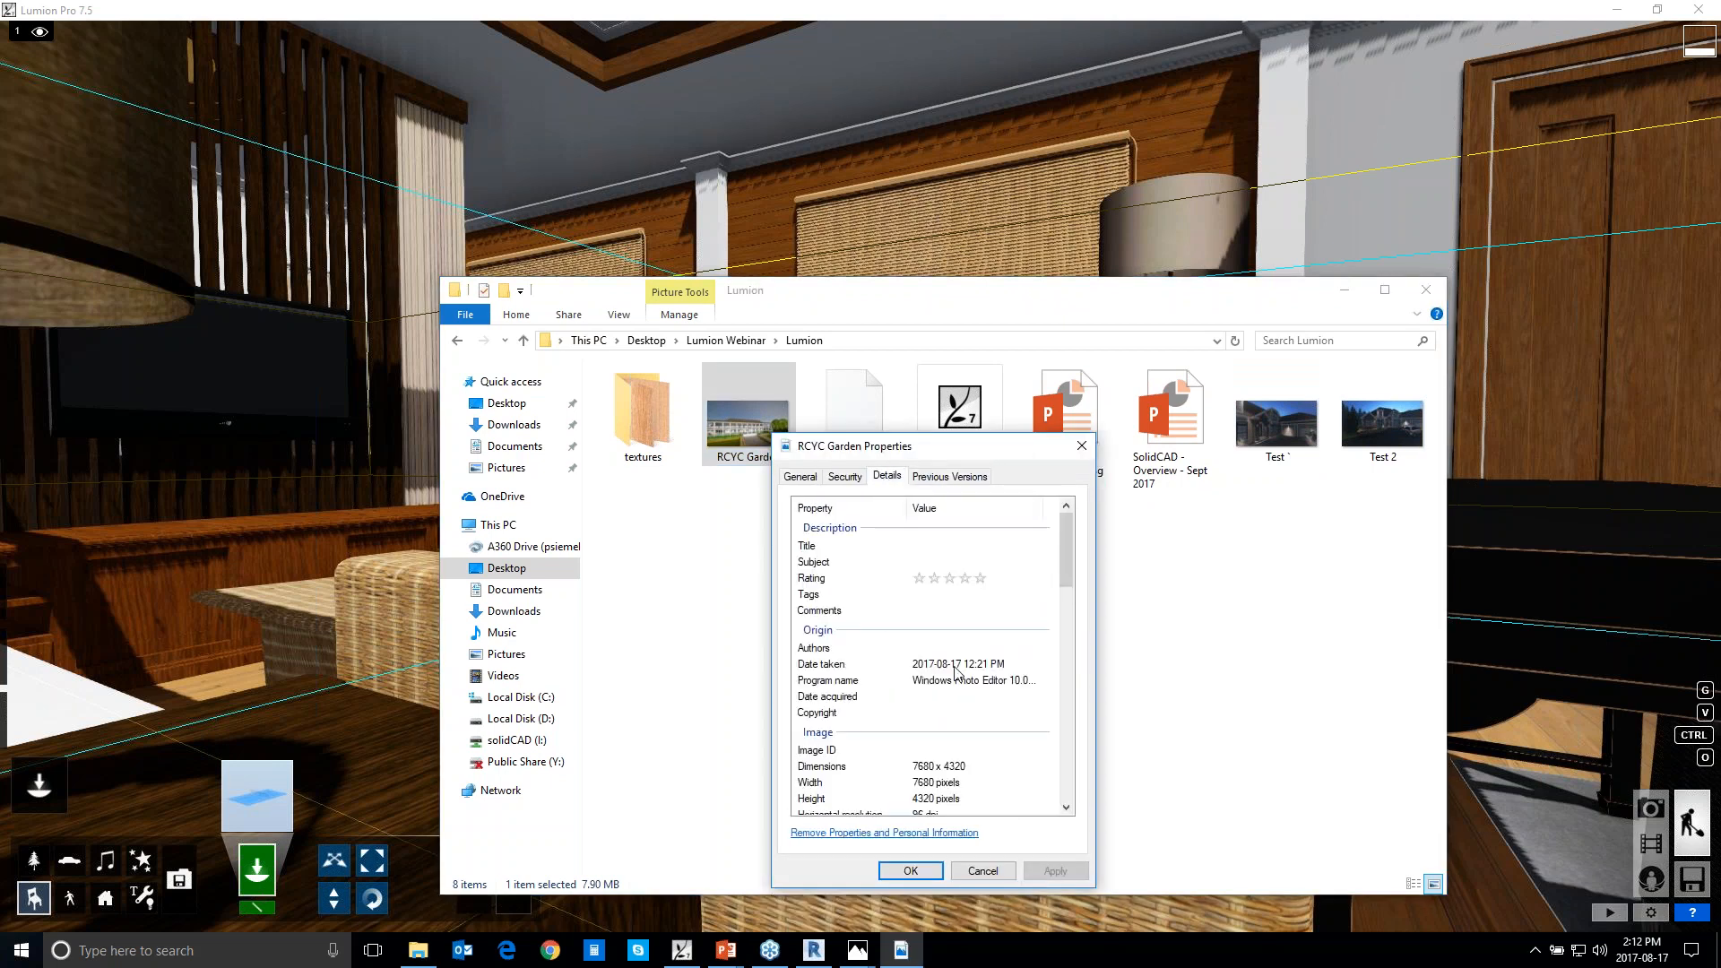
scroll(986, 625, "down", 3)
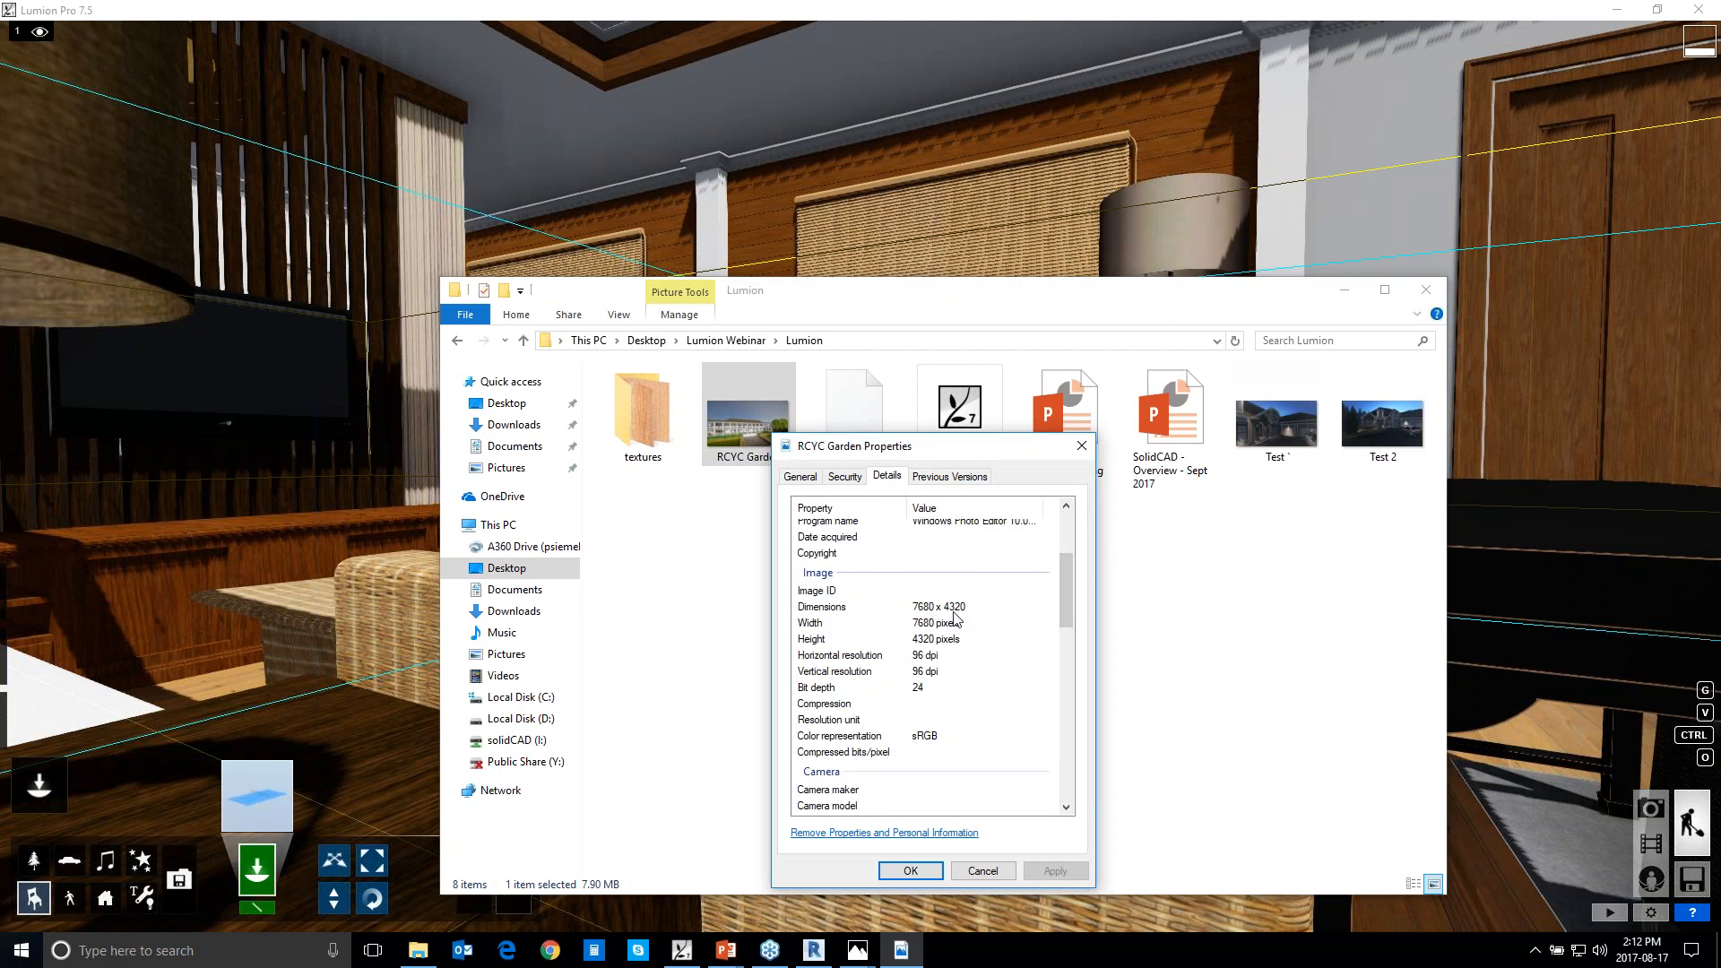
Switch Lumion to Photo mode, compare its render output sizes with the RCYC Garden properties, and close the properties
left_click(1649, 814)
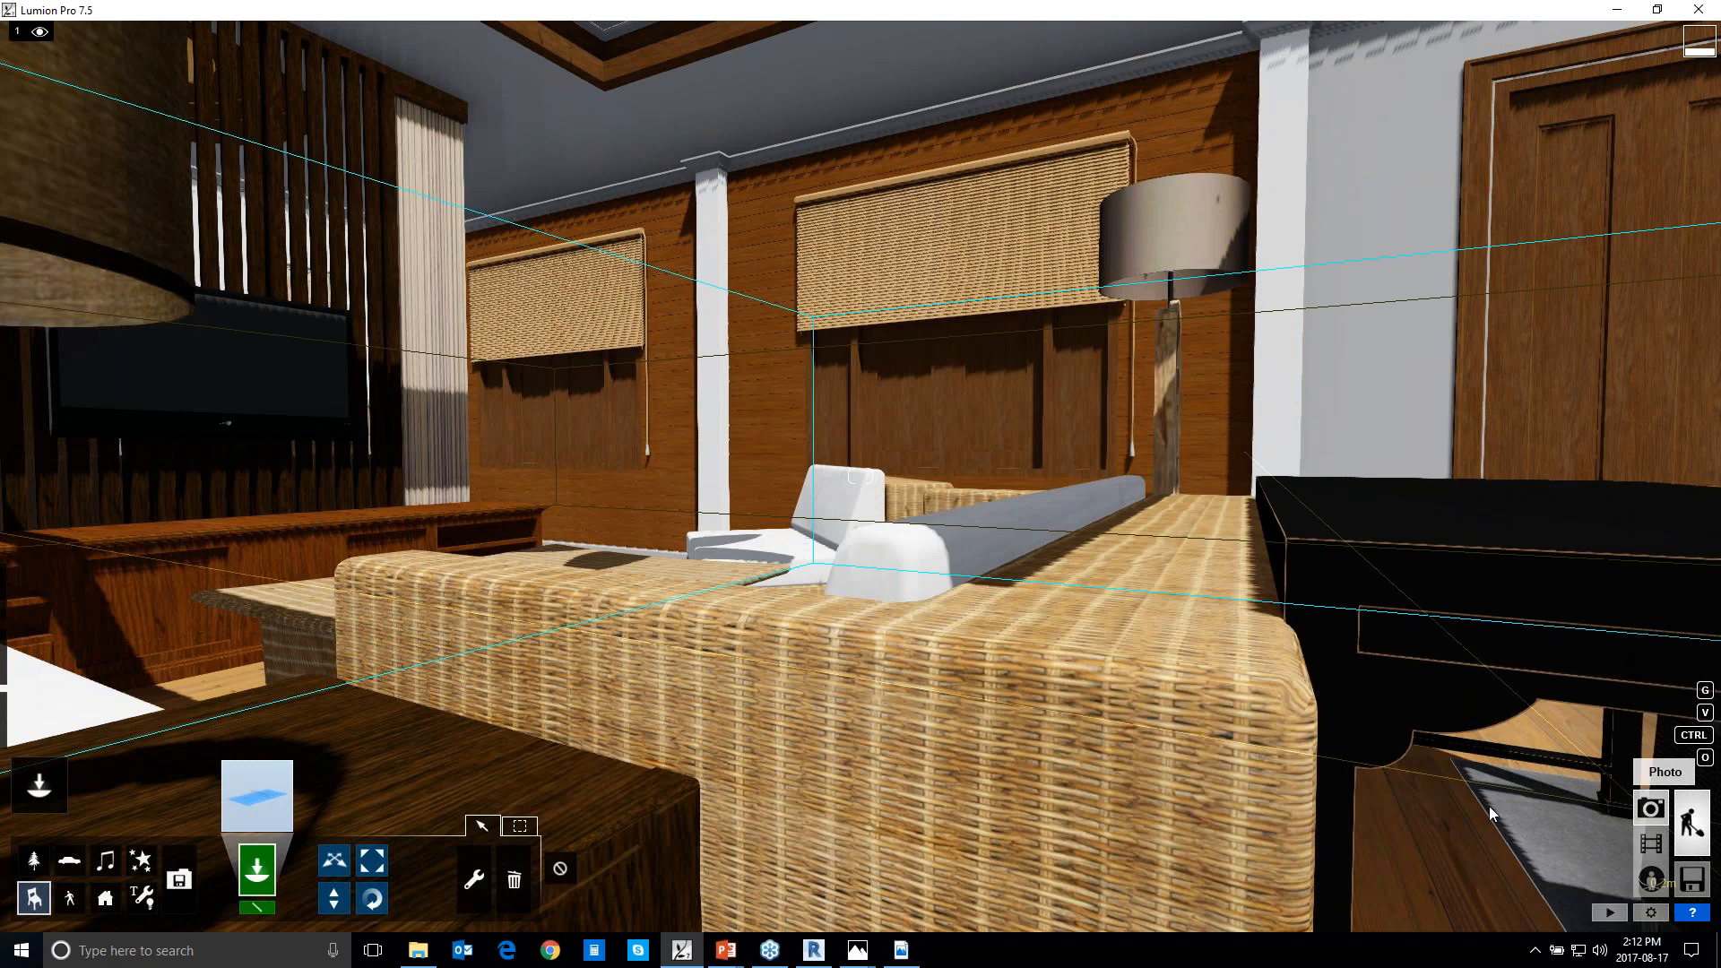
left_click(1668, 810)
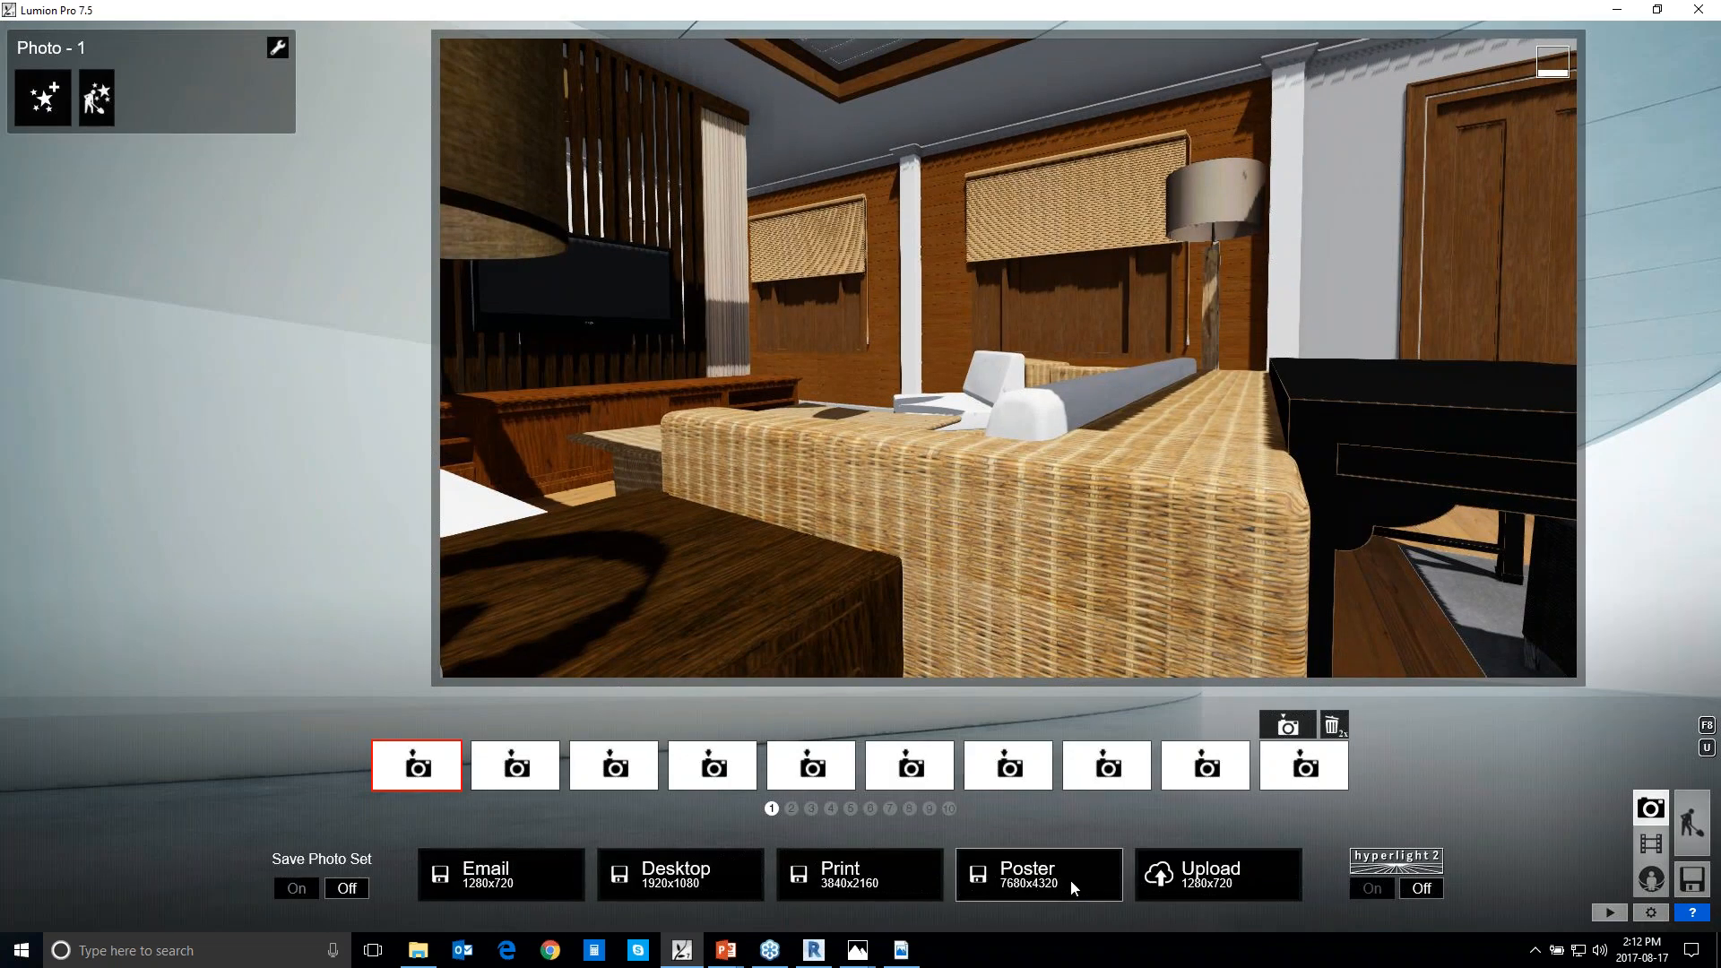
left_click(907, 954)
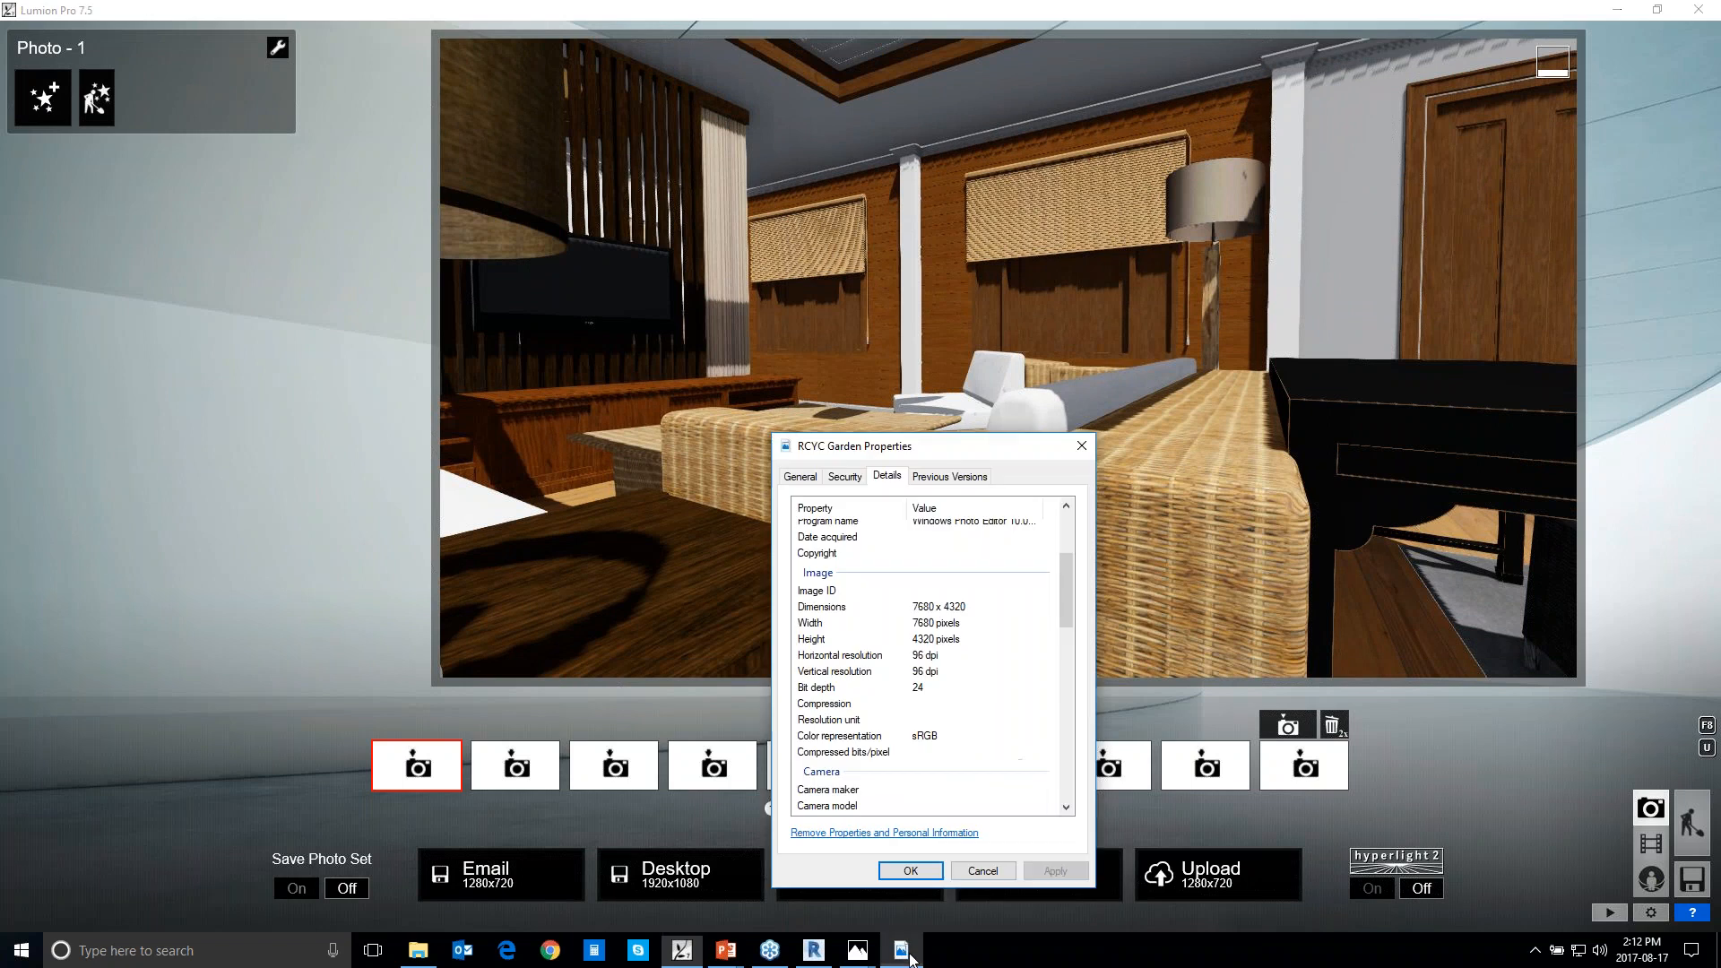
left_click(982, 871)
Open the RCYC Garden image from the Lumion folder in Photos, view it maximized, restore the window, and go back to Lumion
left_click(417, 950)
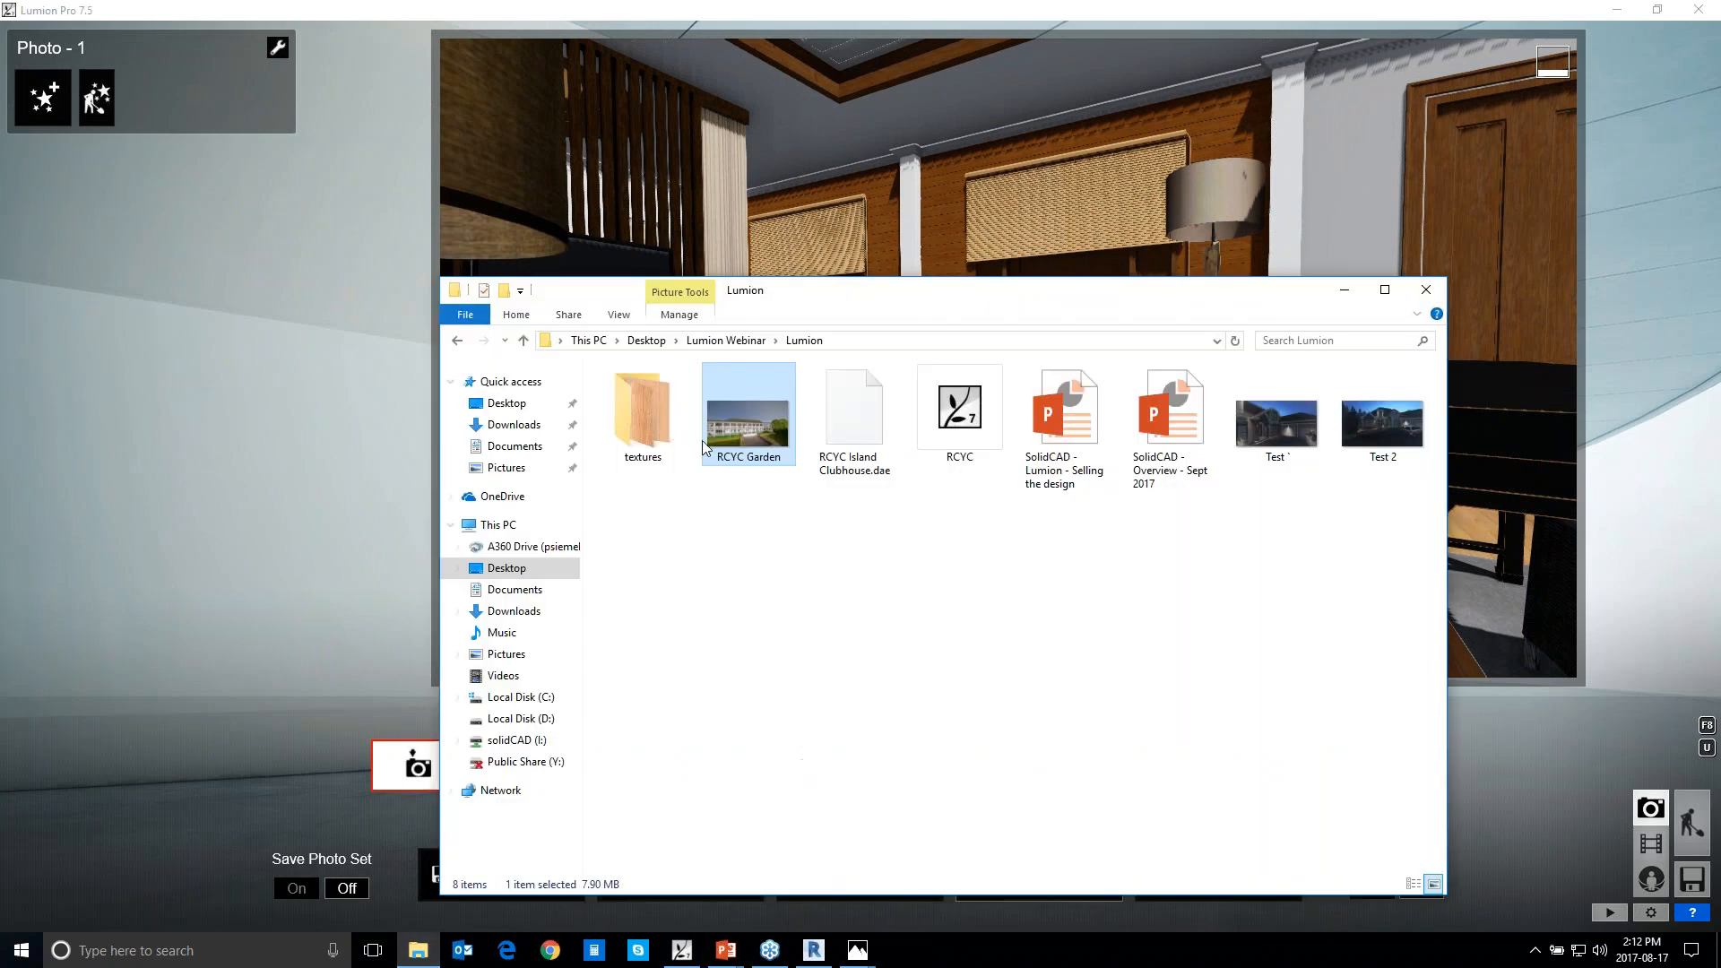
double_click(715, 435)
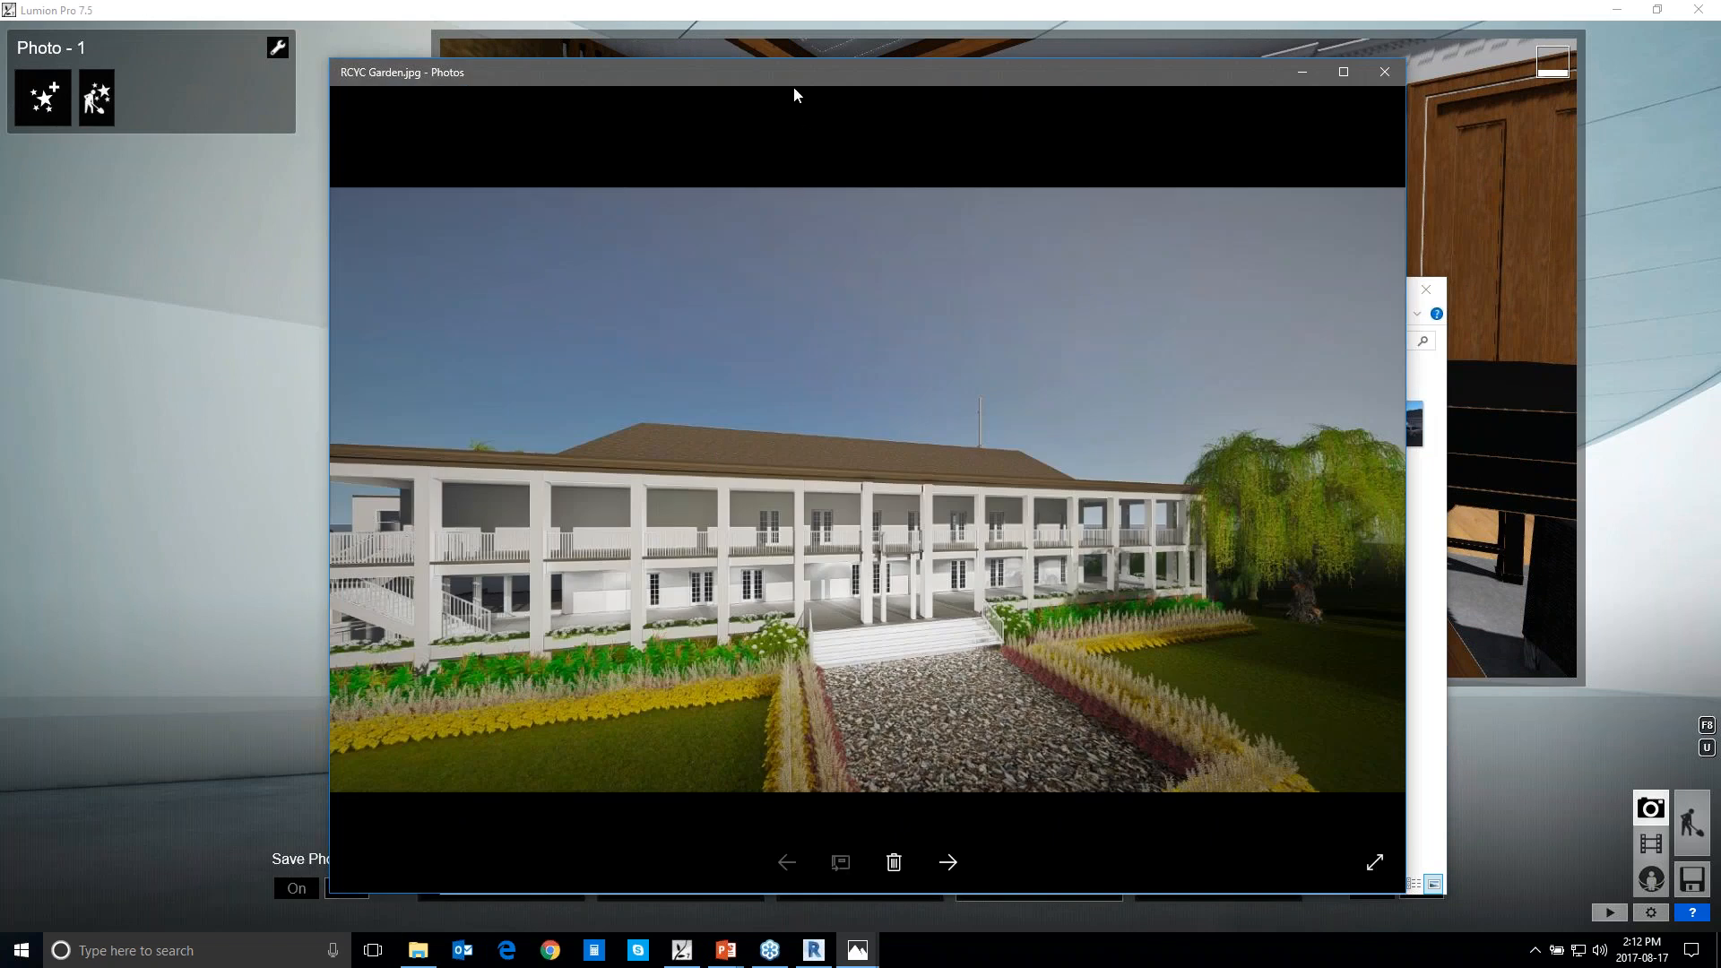
left_click_drag(794, 88, 615, 119)
double_click(603, 126)
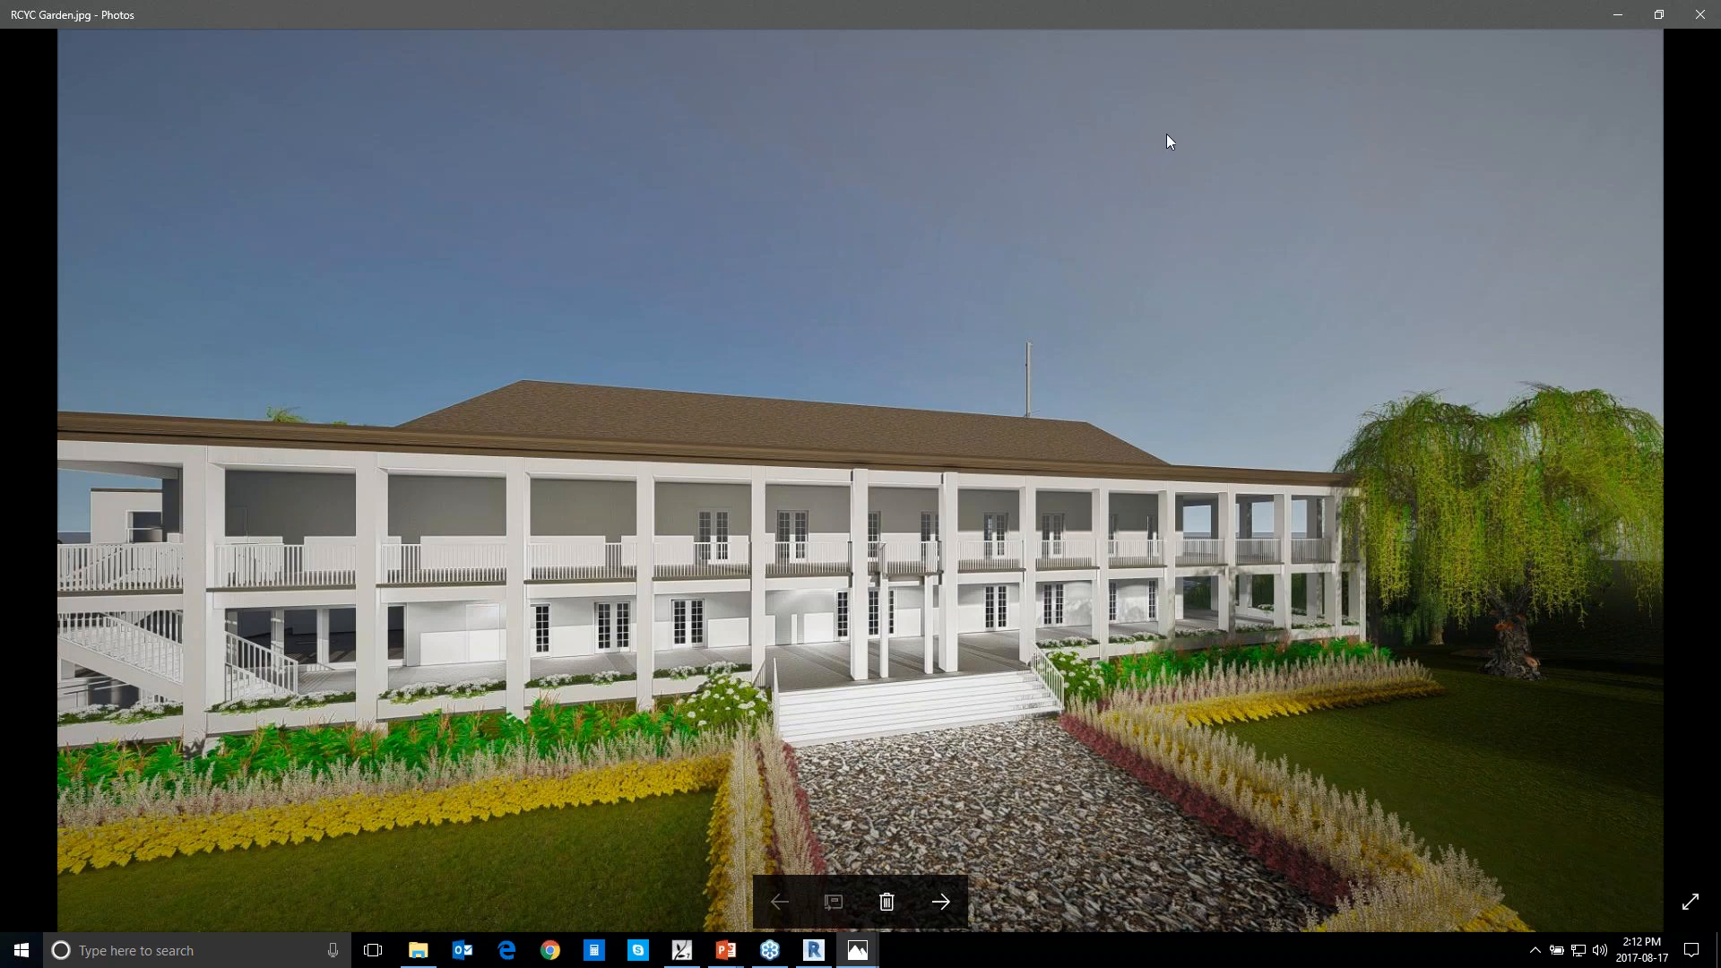
left_click_drag(846, 2, 876, 73)
left_click_drag(415, 80, 303, 105)
left_click(622, 82)
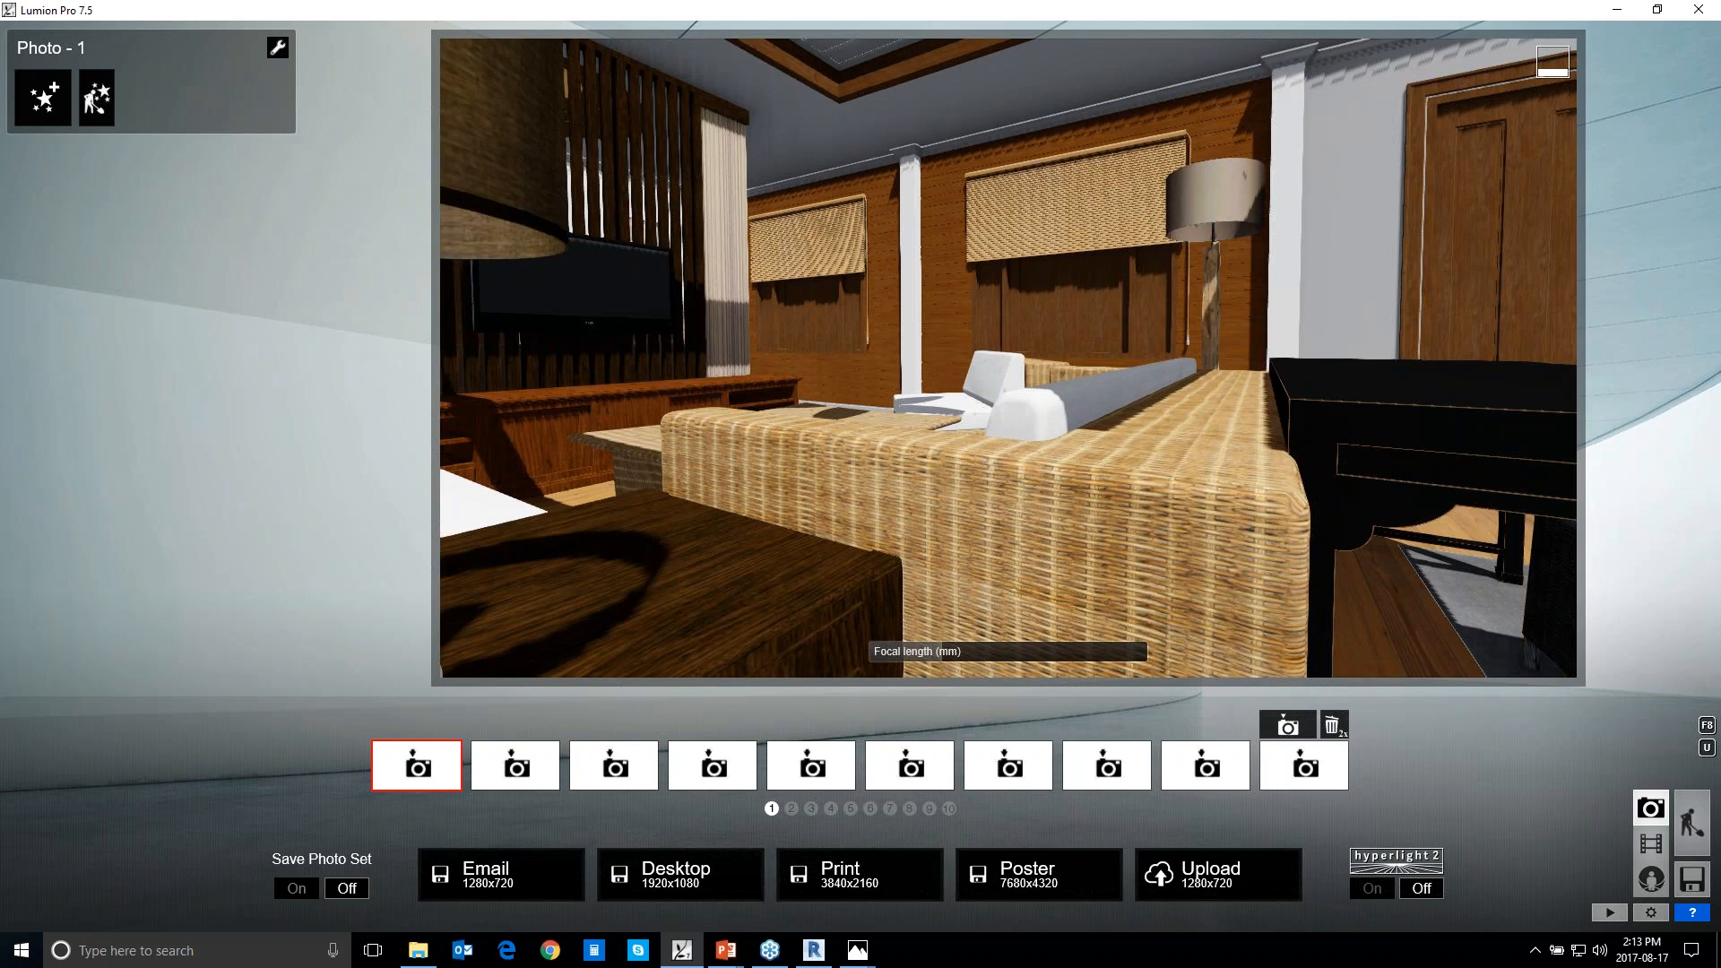
Switch back to the Selling the design presentation in PowerPoint at the "Contact Us" slide
left_click(807, 942)
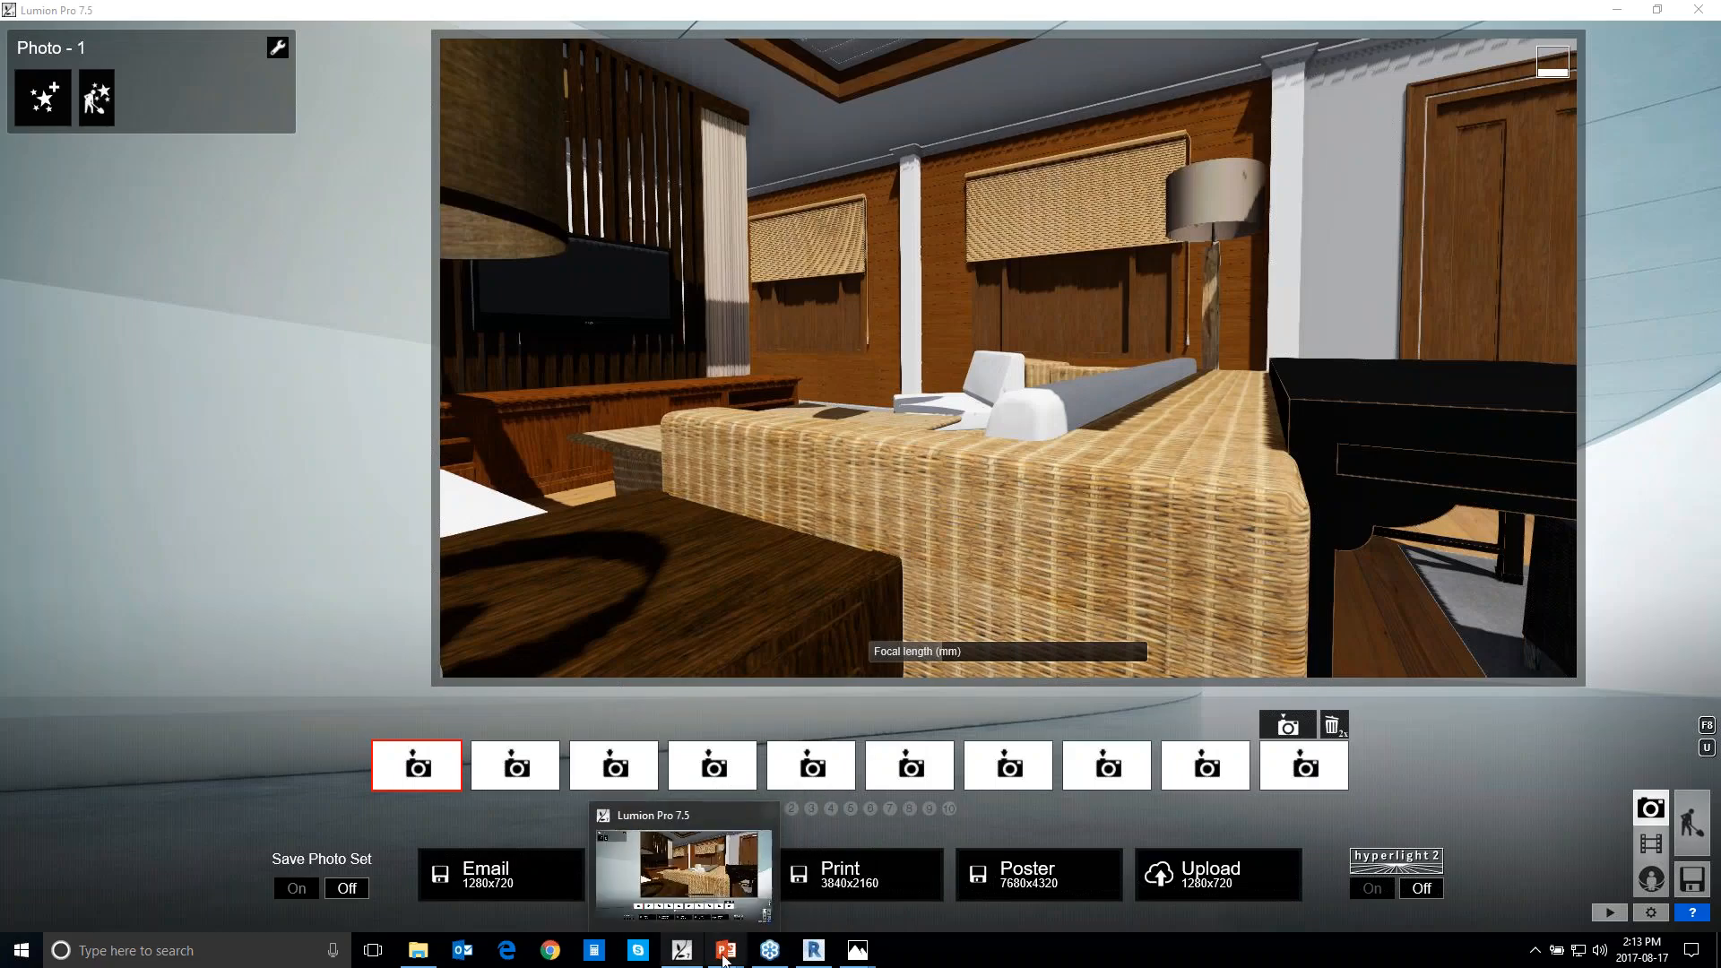
left_click(781, 895)
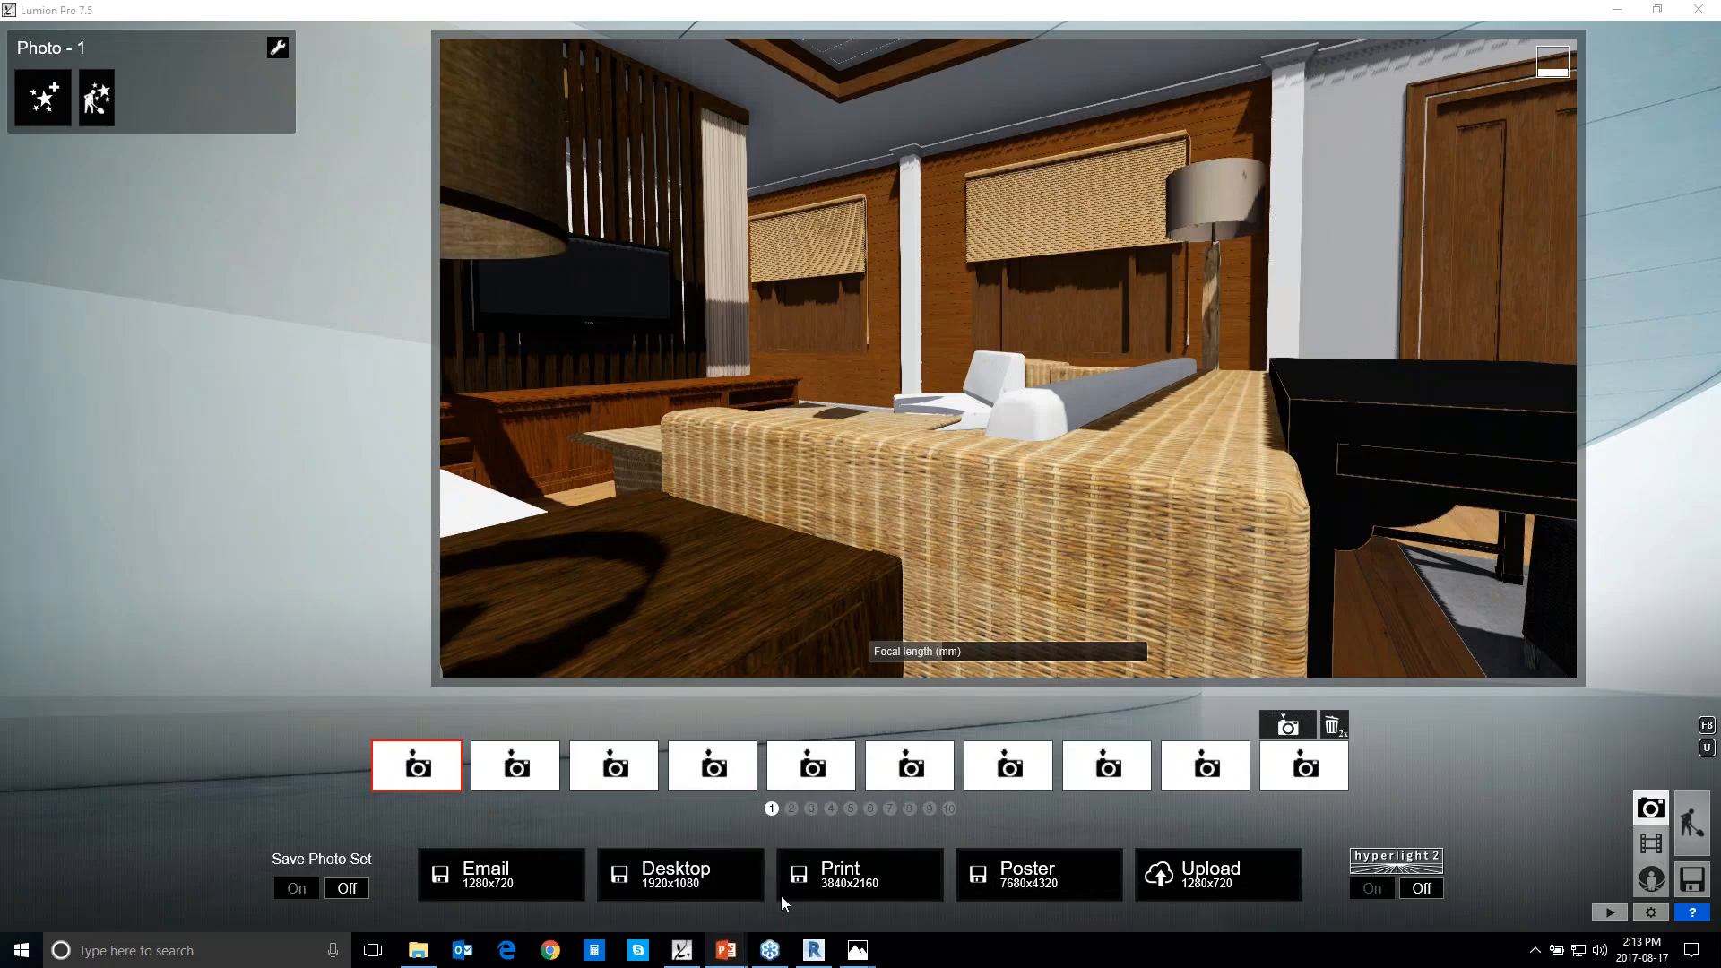
left_click(659, 896)
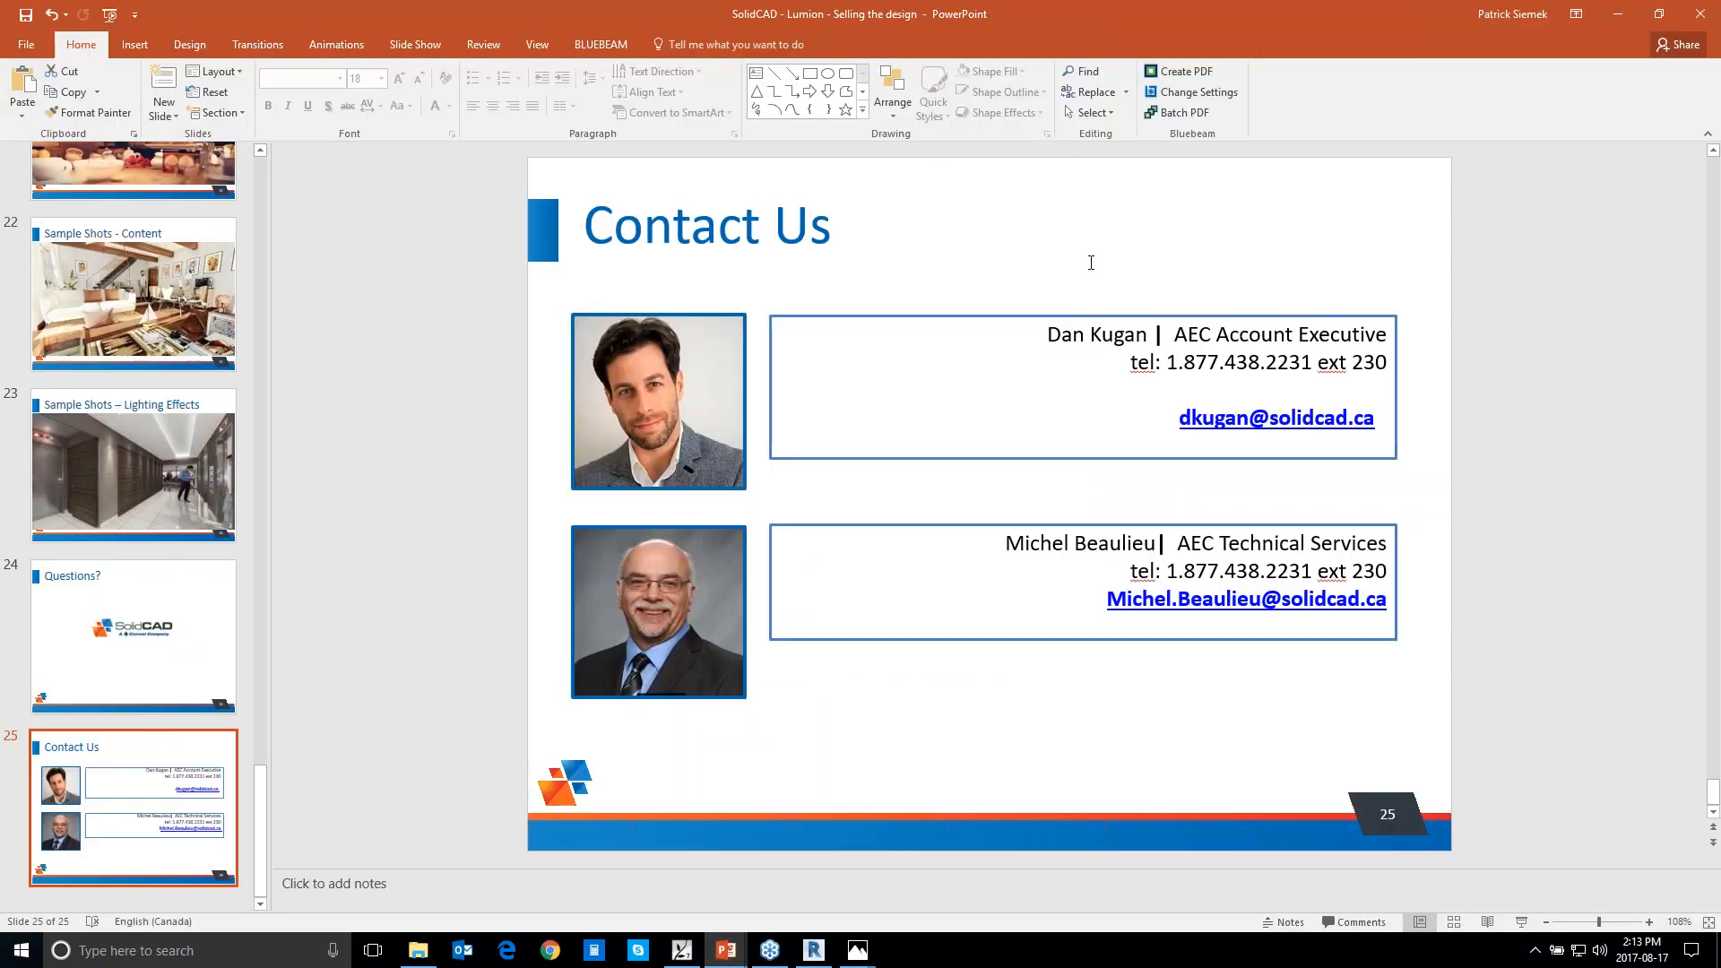